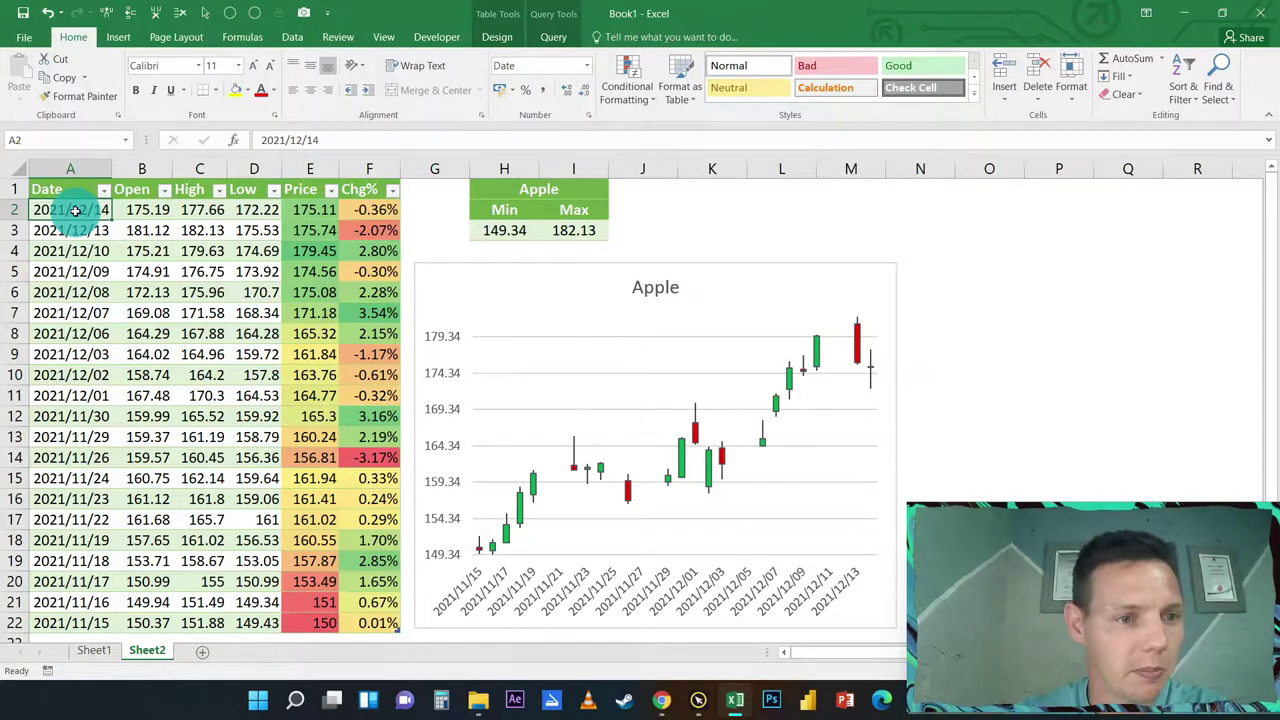
# Examine the Date, High, Low, Price and Chg% columns of the Apple stock table on Sheet2.
pyautogui.moveTo(75, 211); pyautogui.dragTo(87, 623)
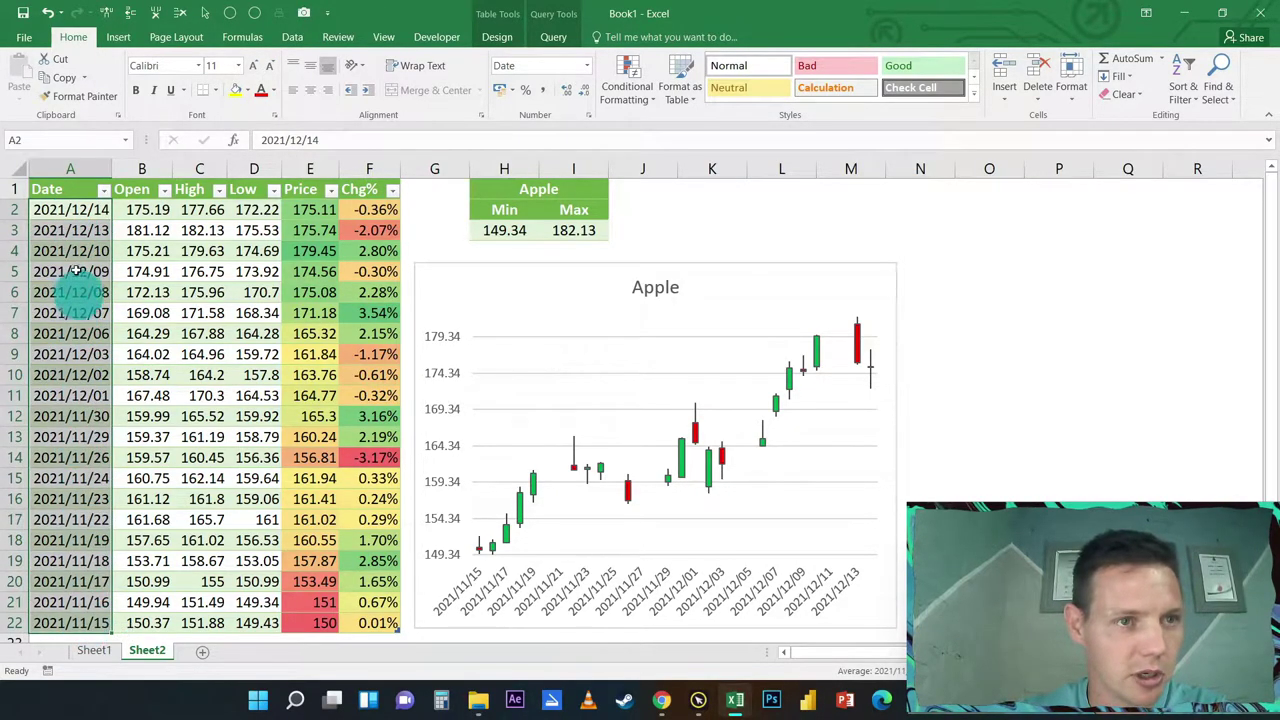
pyautogui.click(73, 211)
pyautogui.moveTo(73, 213); pyautogui.dragTo(103, 632)
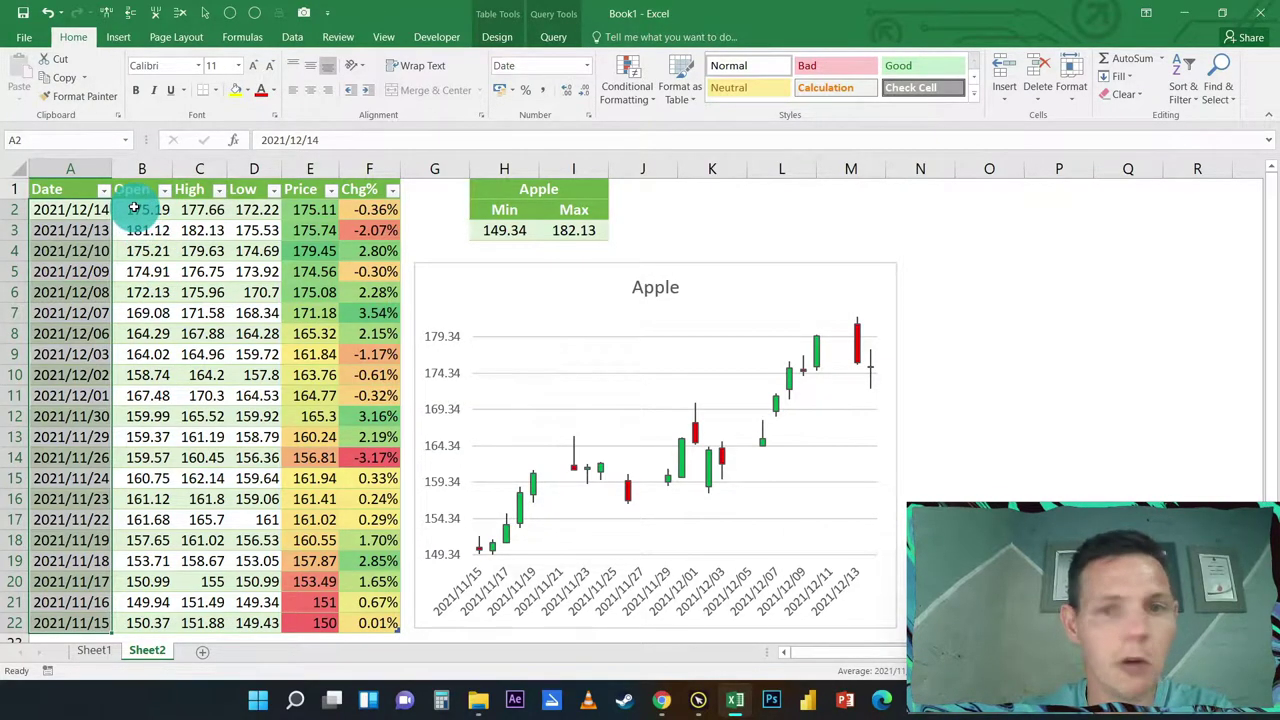
pyautogui.click(189, 213)
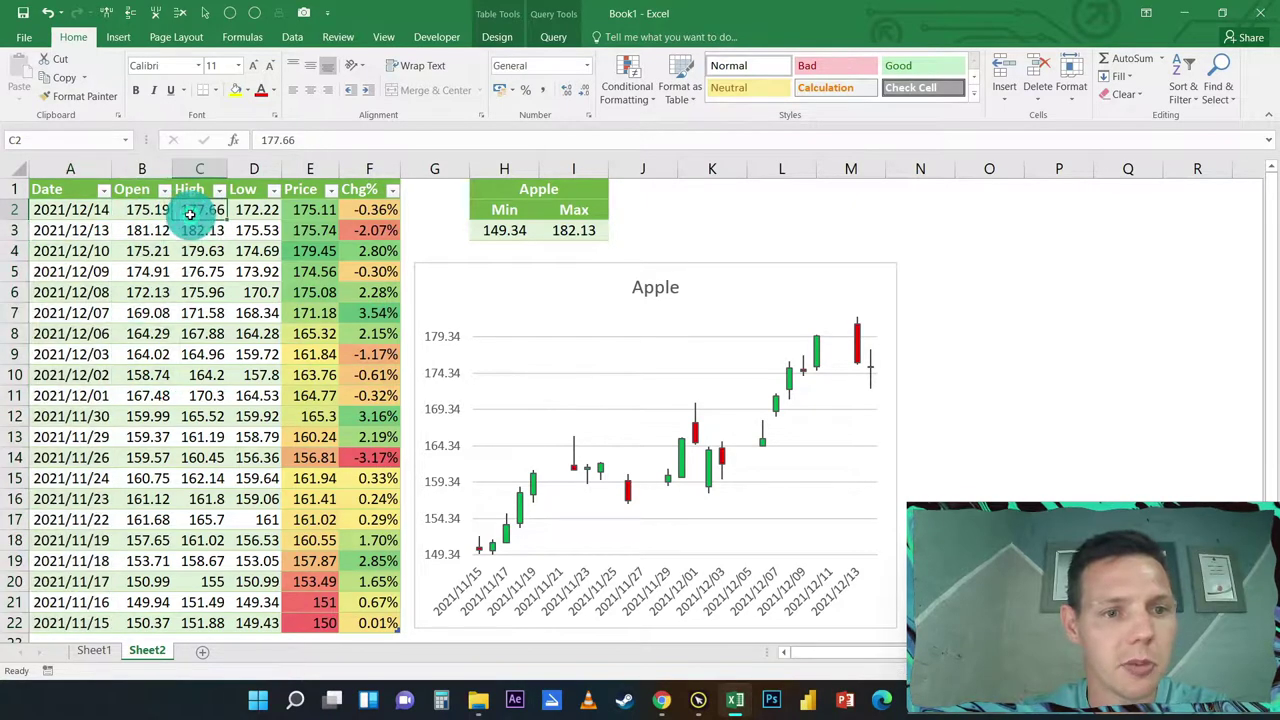
pyautogui.click(251, 212)
pyautogui.click(300, 213)
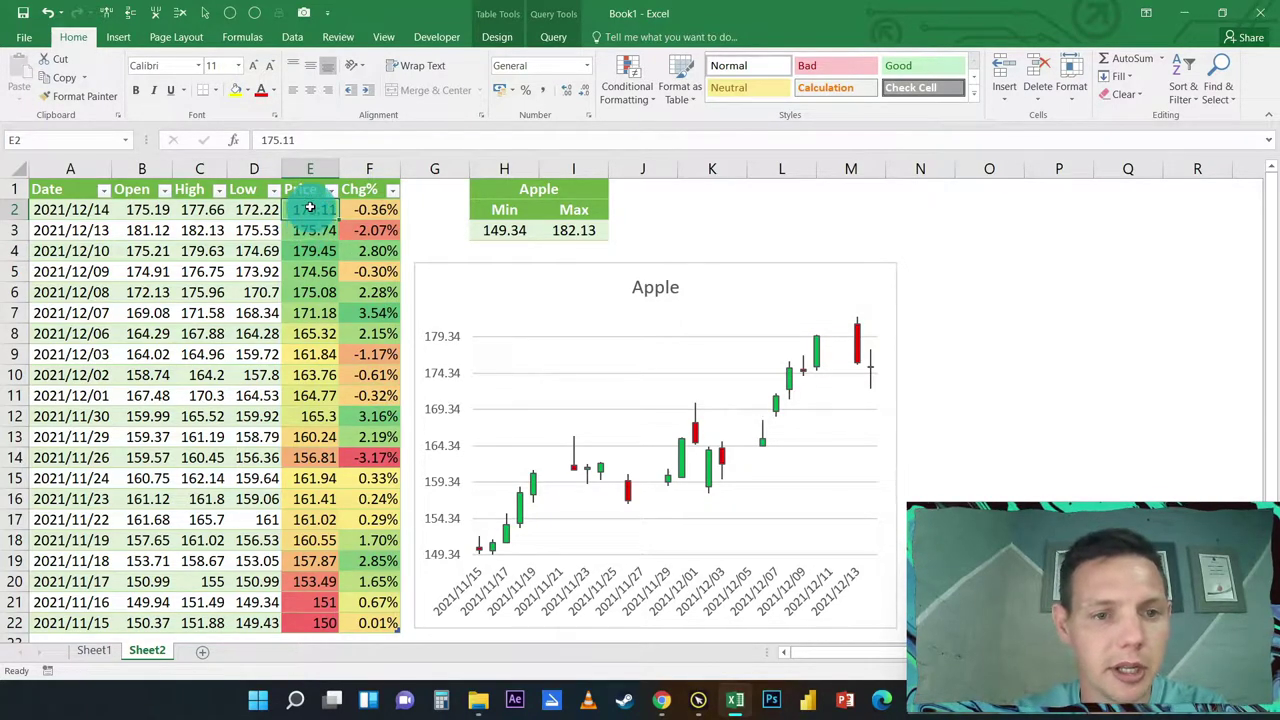
pyautogui.moveTo(309, 208); pyautogui.dragTo(320, 293)
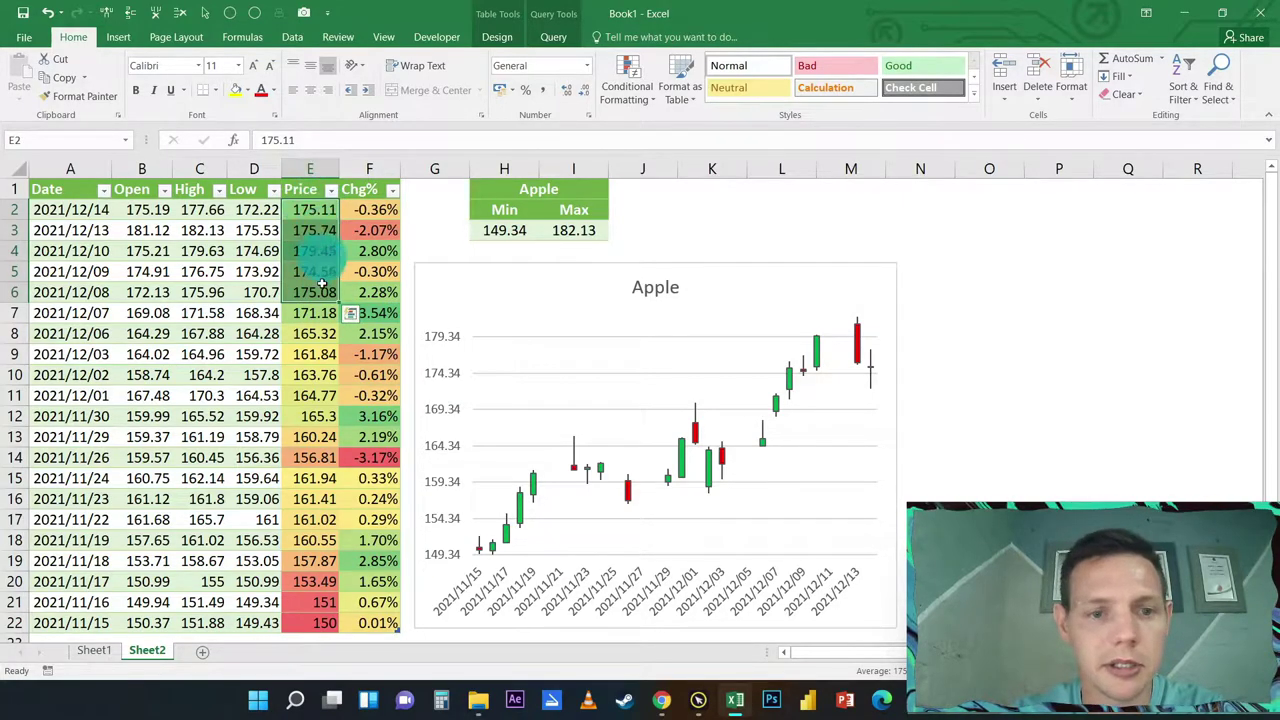
pyautogui.click(310, 622)
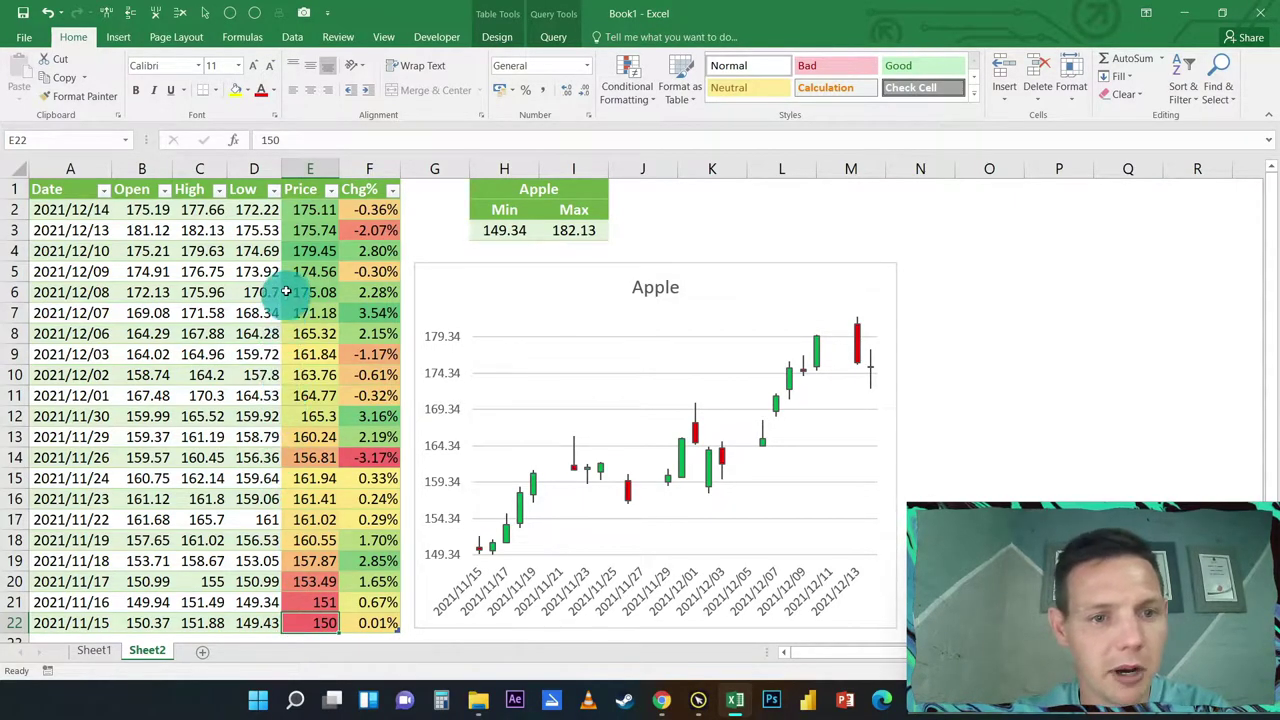
pyautogui.click(305, 208)
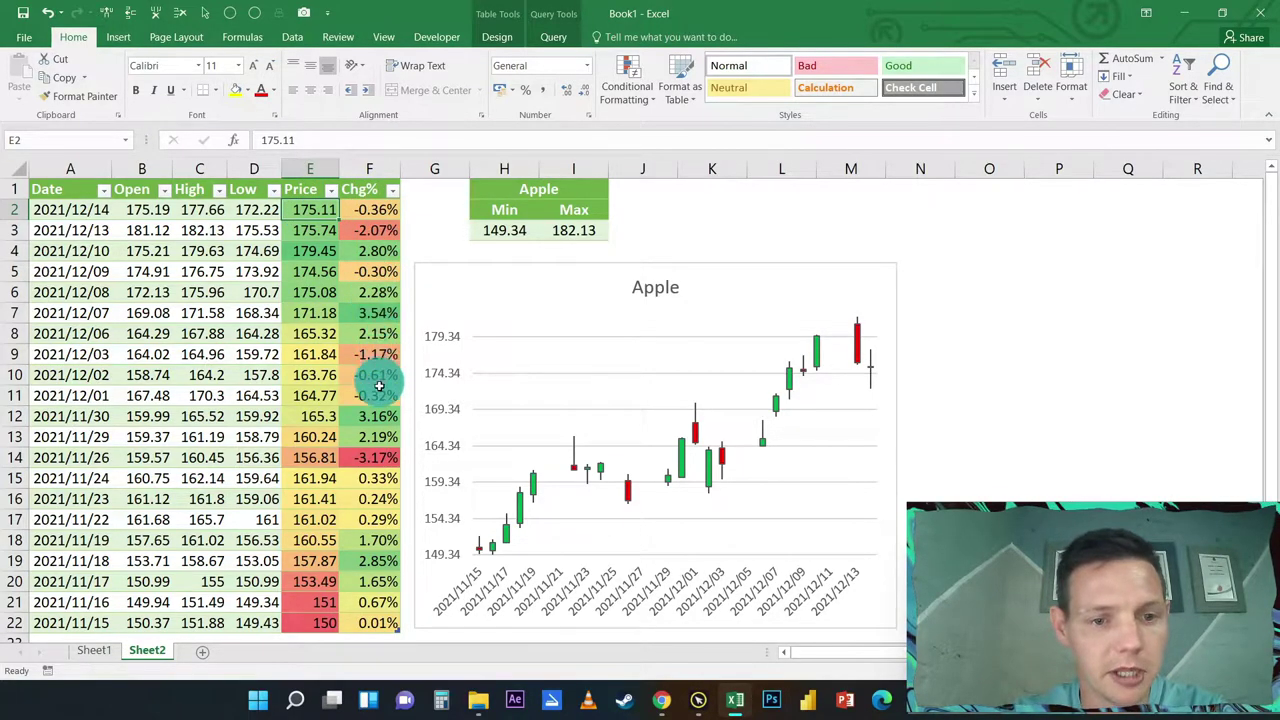
pyautogui.click(369, 312)
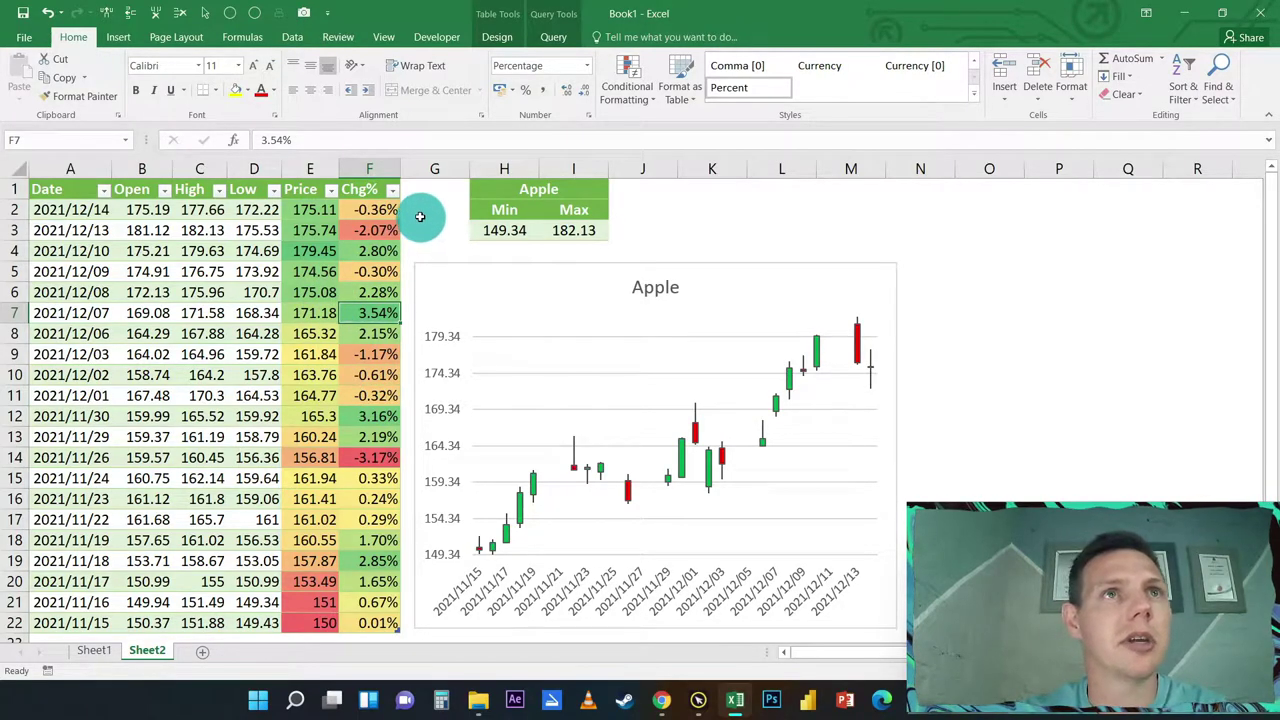
# Refresh all data connections to update the Apple stock table and its chart, and select the empty cell K2.
pyautogui.click(292, 37)
pyautogui.click(384, 70)
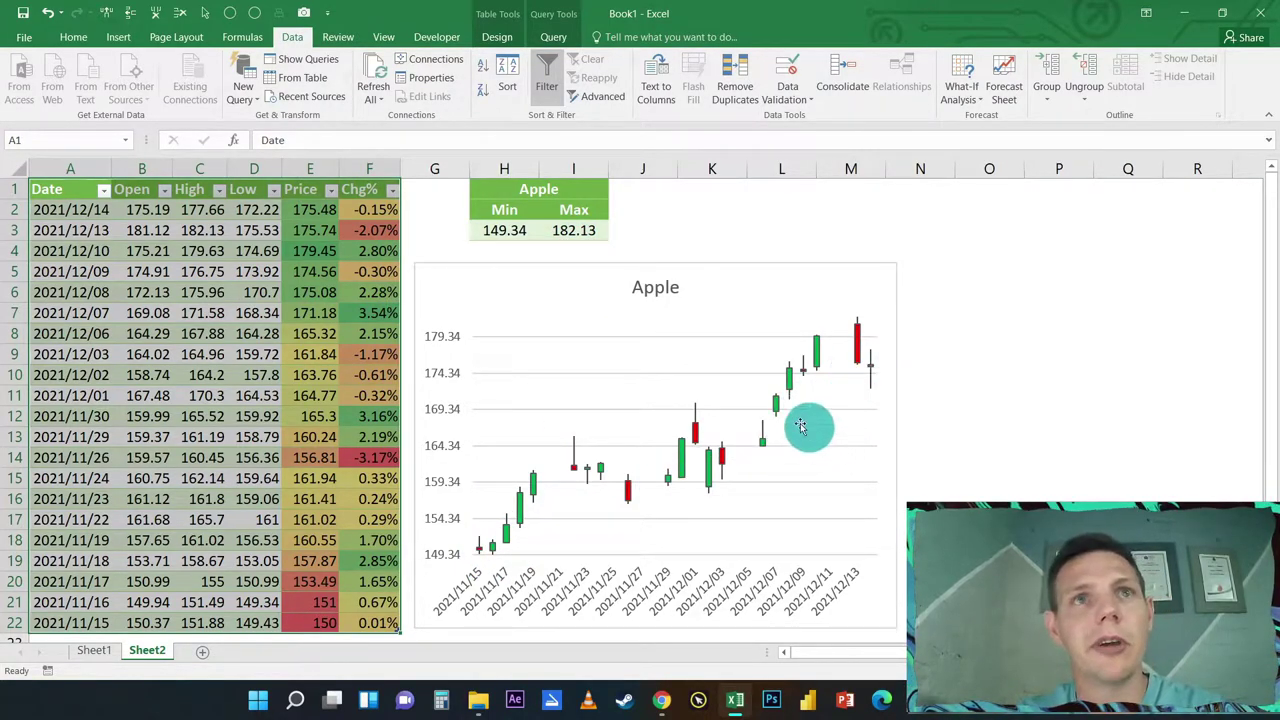
pyautogui.click(391, 293)
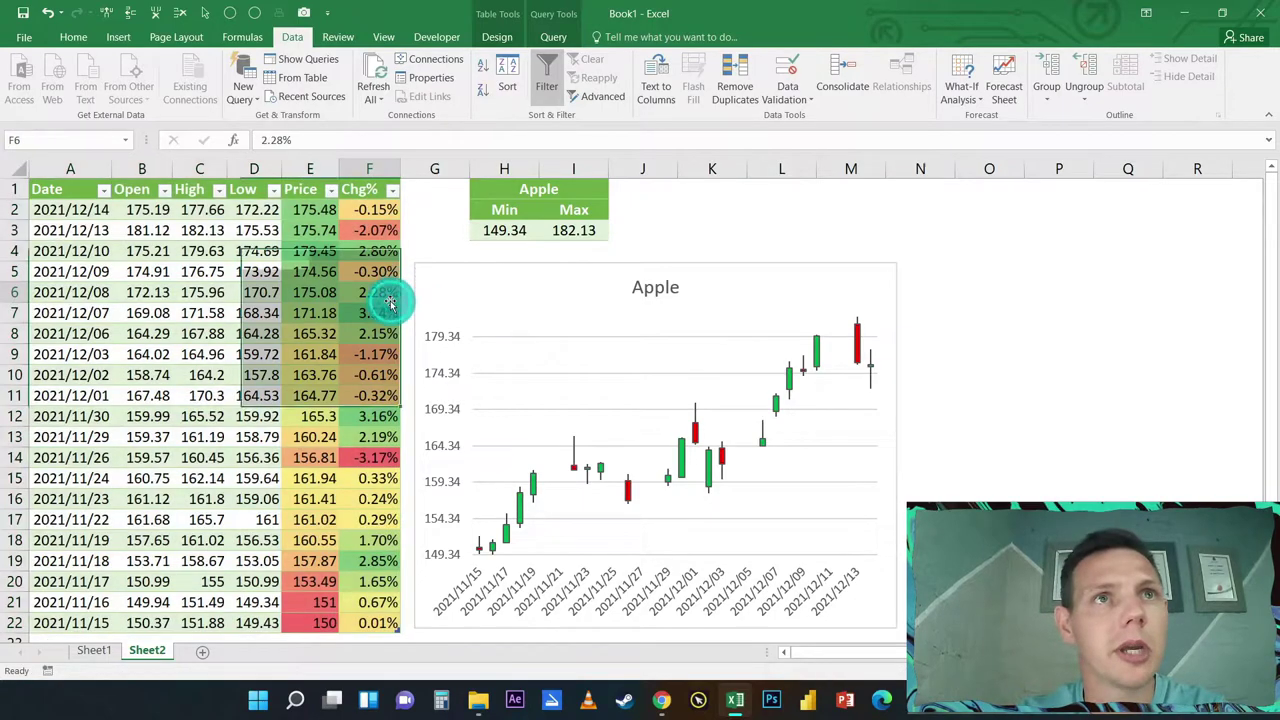
pyautogui.click(368, 251)
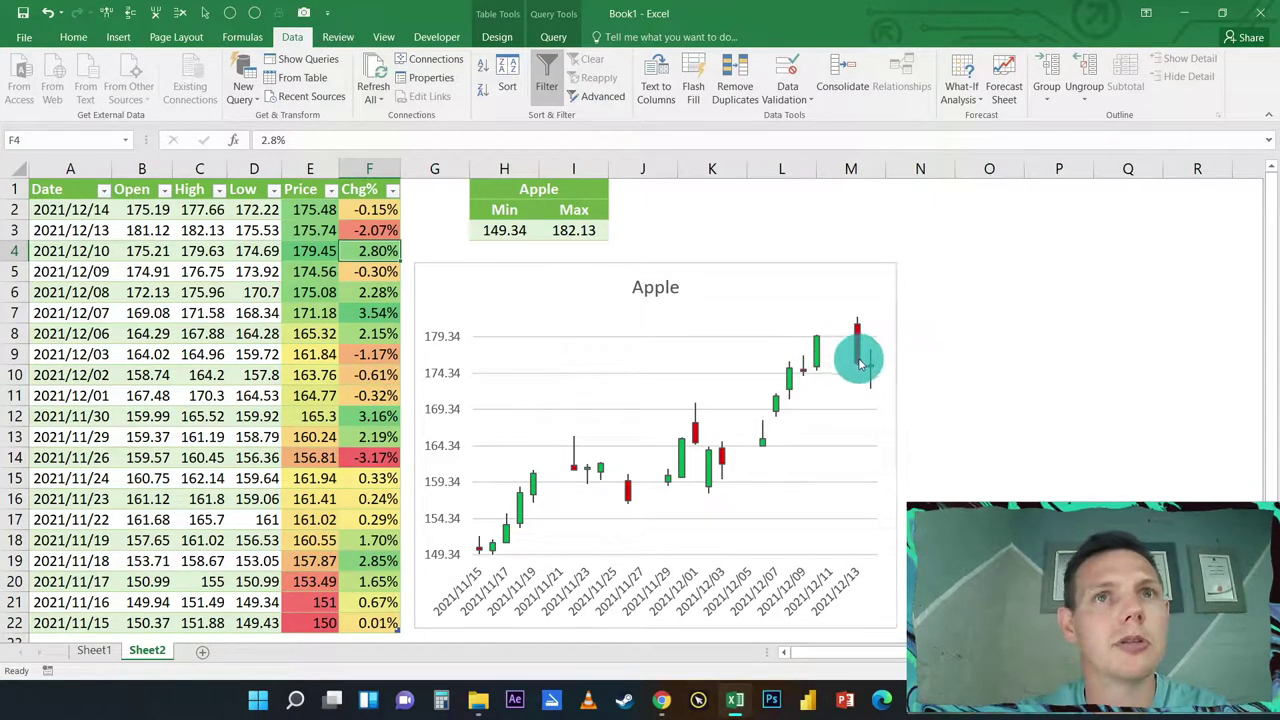
pyautogui.moveTo(859, 364)
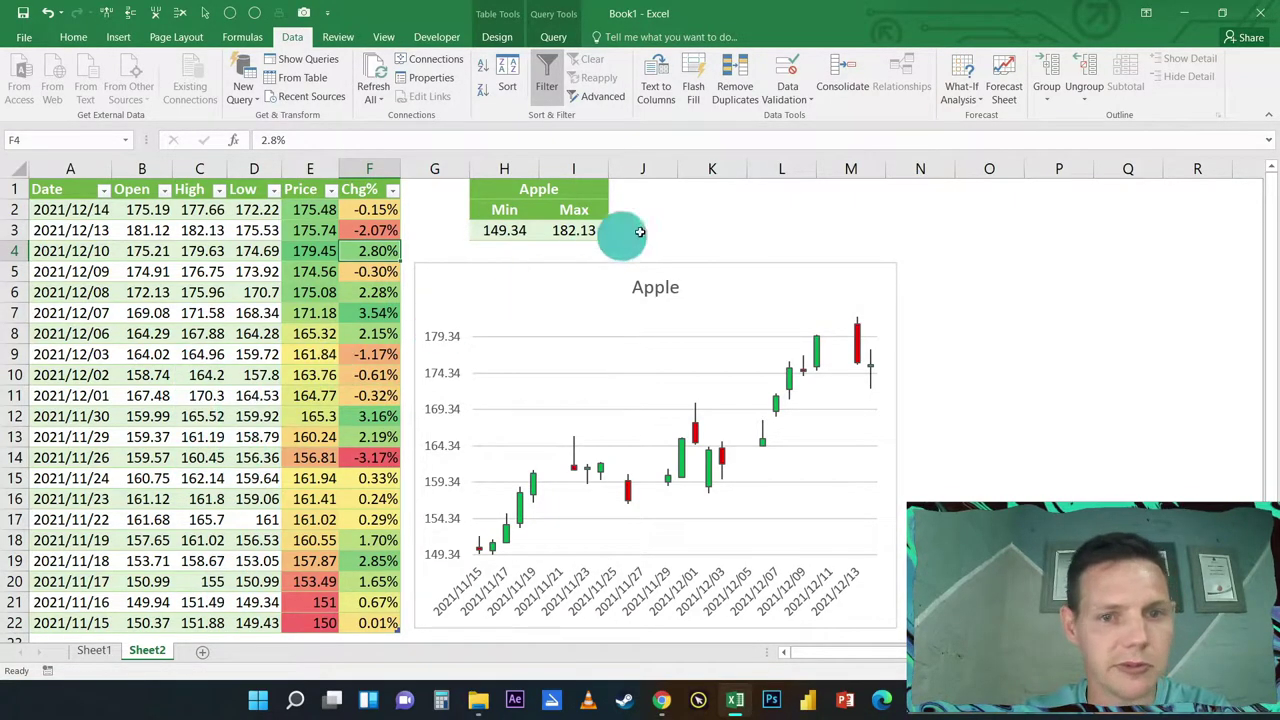
pyautogui.click(688, 208)
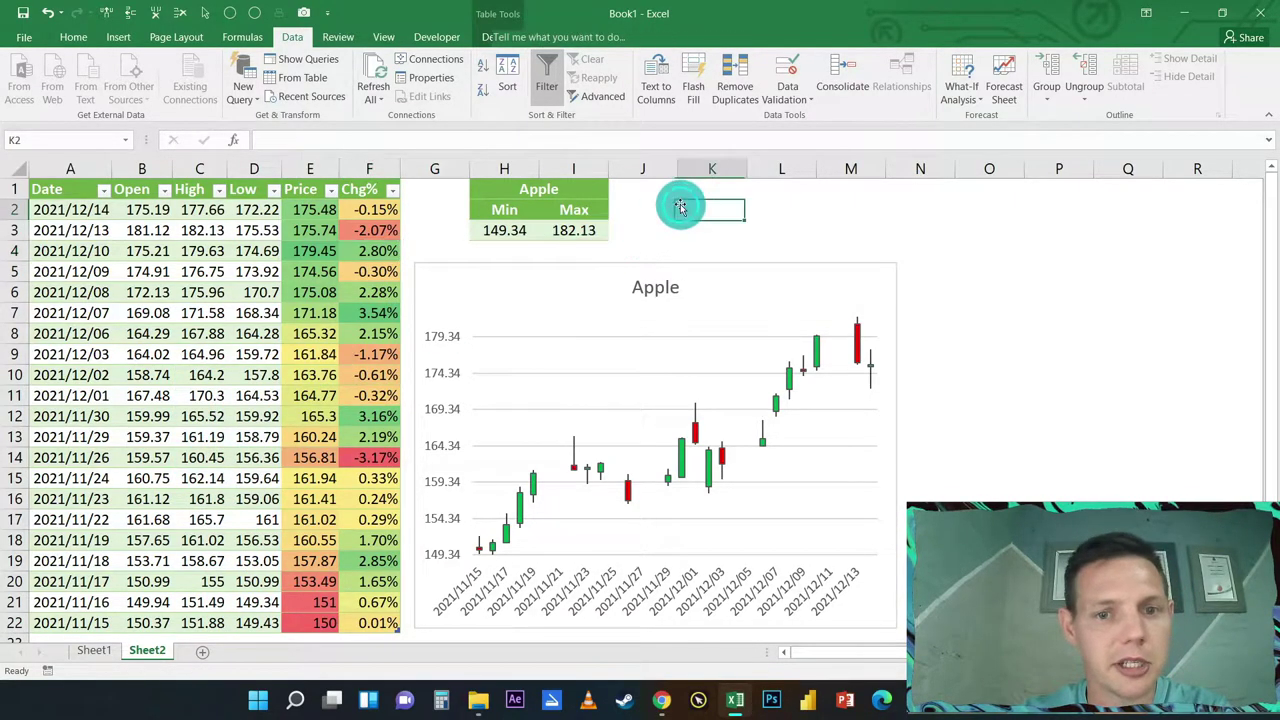
# Switch to Chrome, search Google for "za.investing" and open the Investing.com South Africa website.
pyautogui.click(663, 702)
pyautogui.click(571, 348)
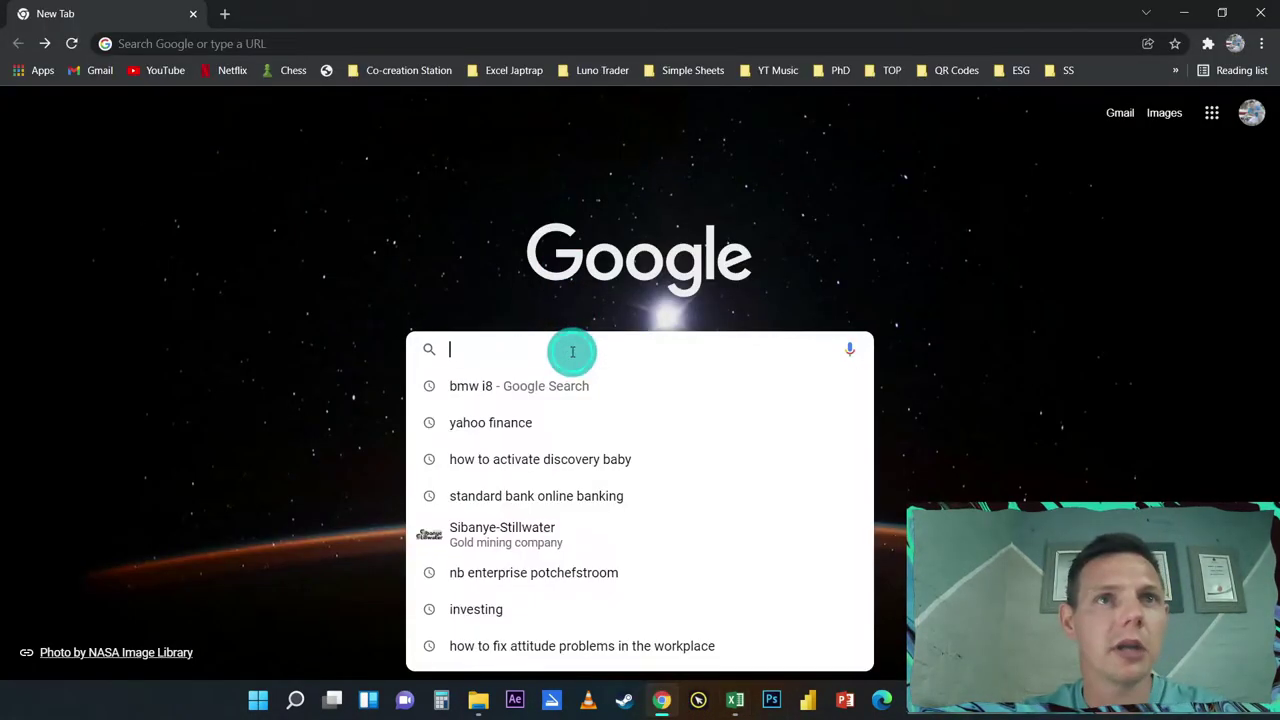
pyautogui.write('za.inv')
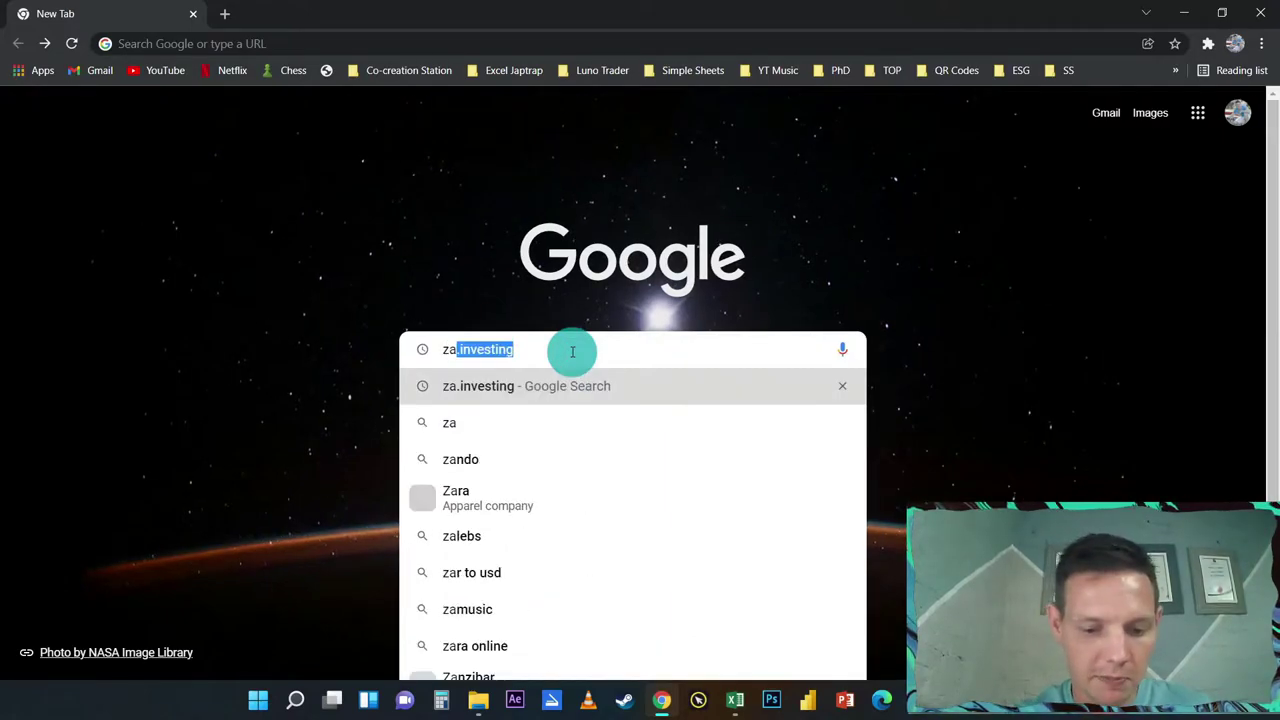
pyautogui.click(508, 389)
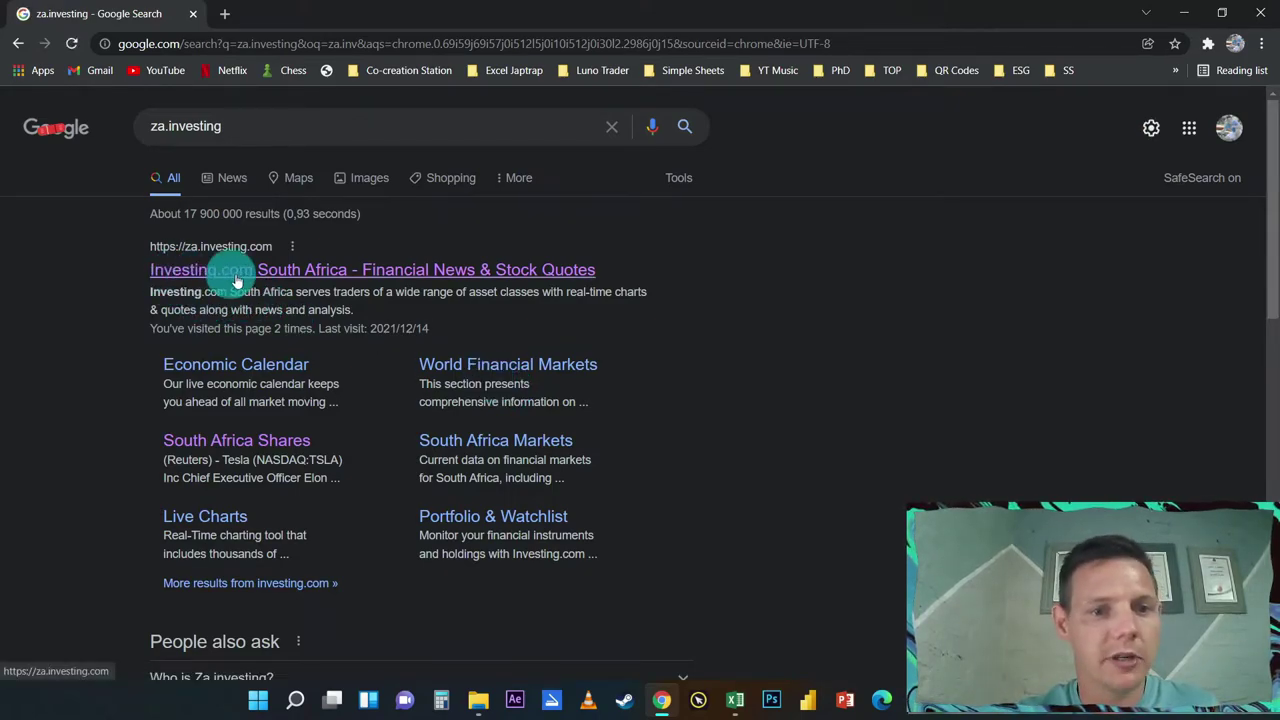
pyautogui.click(268, 280)
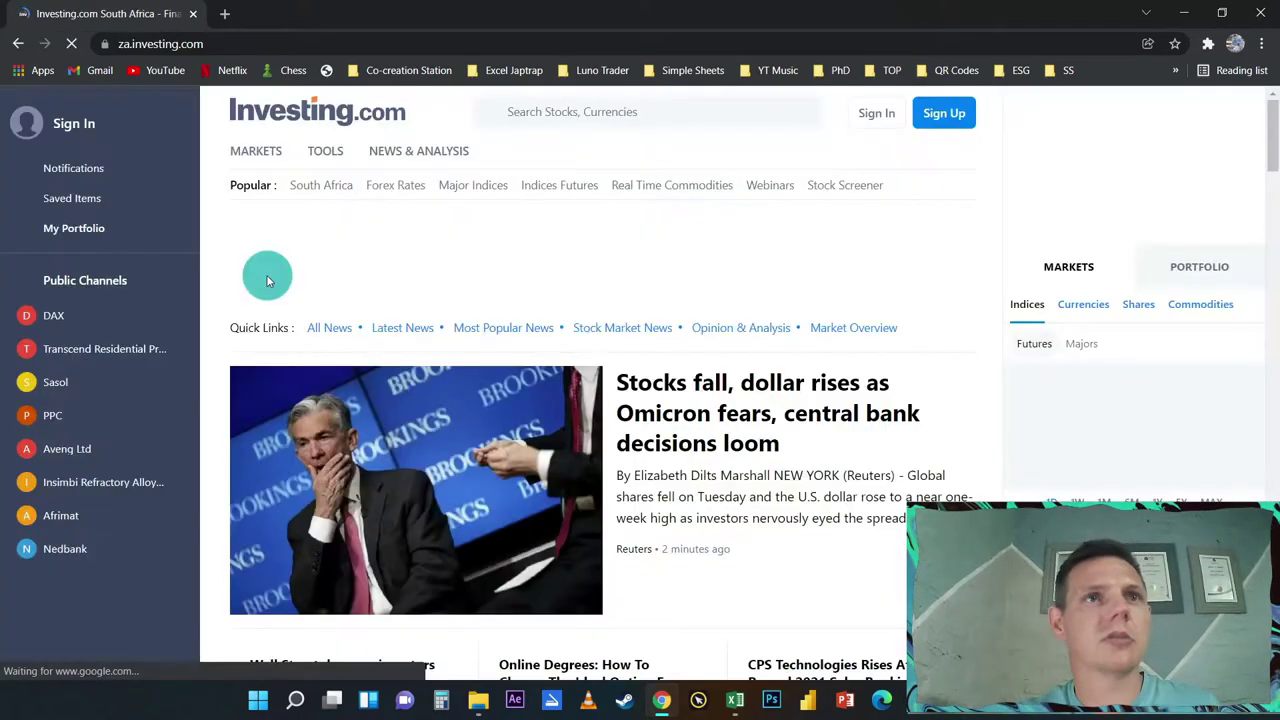
# Search Investing.com for "Apple" and open the AAPL stock page listed on NASDAQ.
pyautogui.click(550, 112)
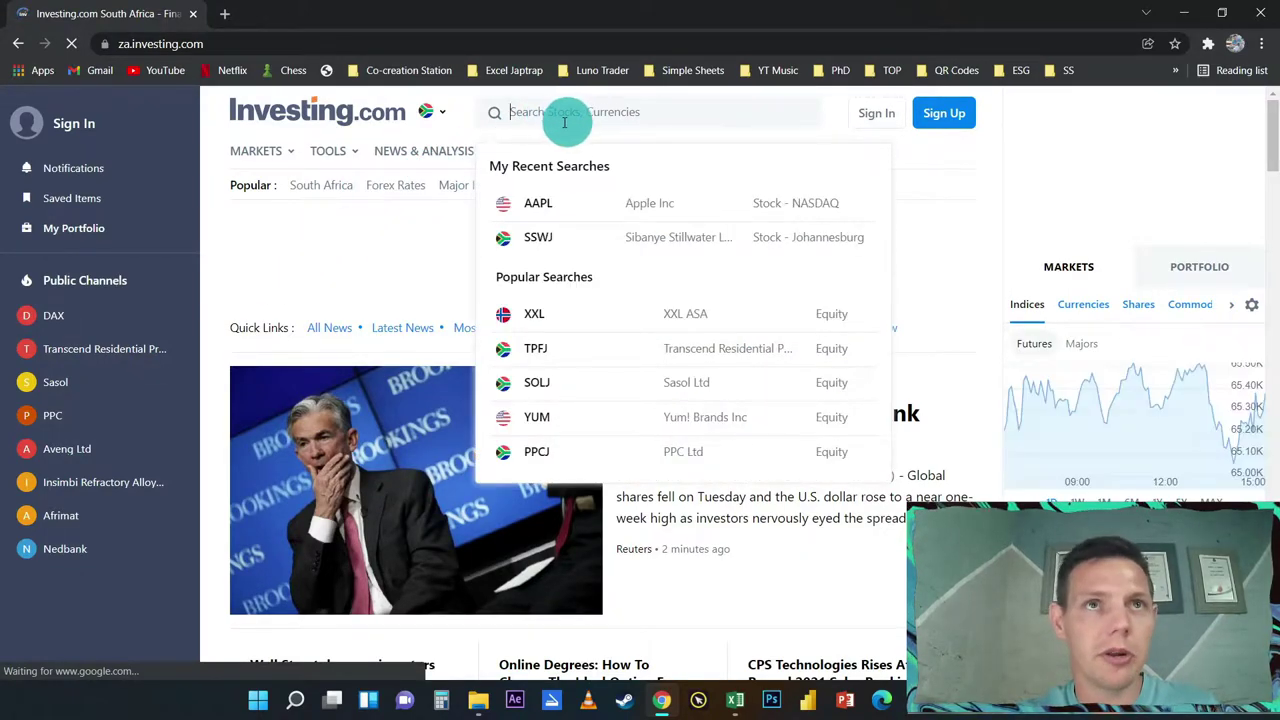
pyautogui.write('Apple')
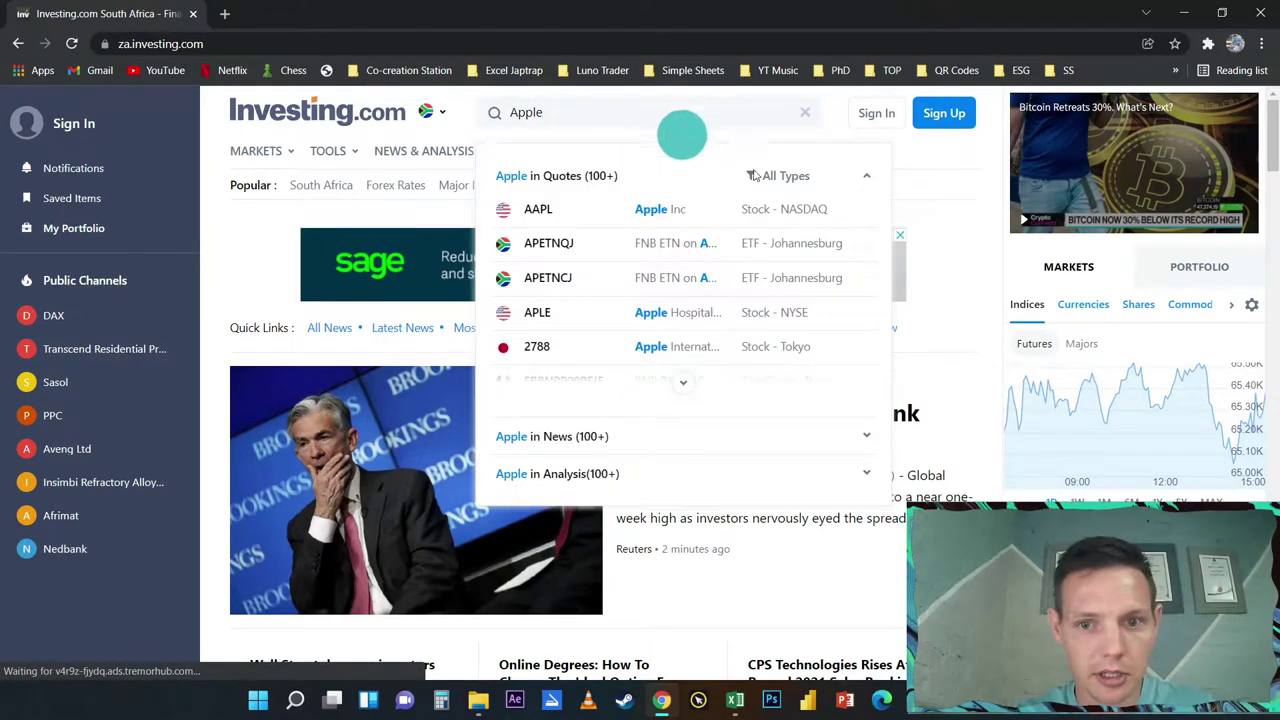
pyautogui.click(538, 212)
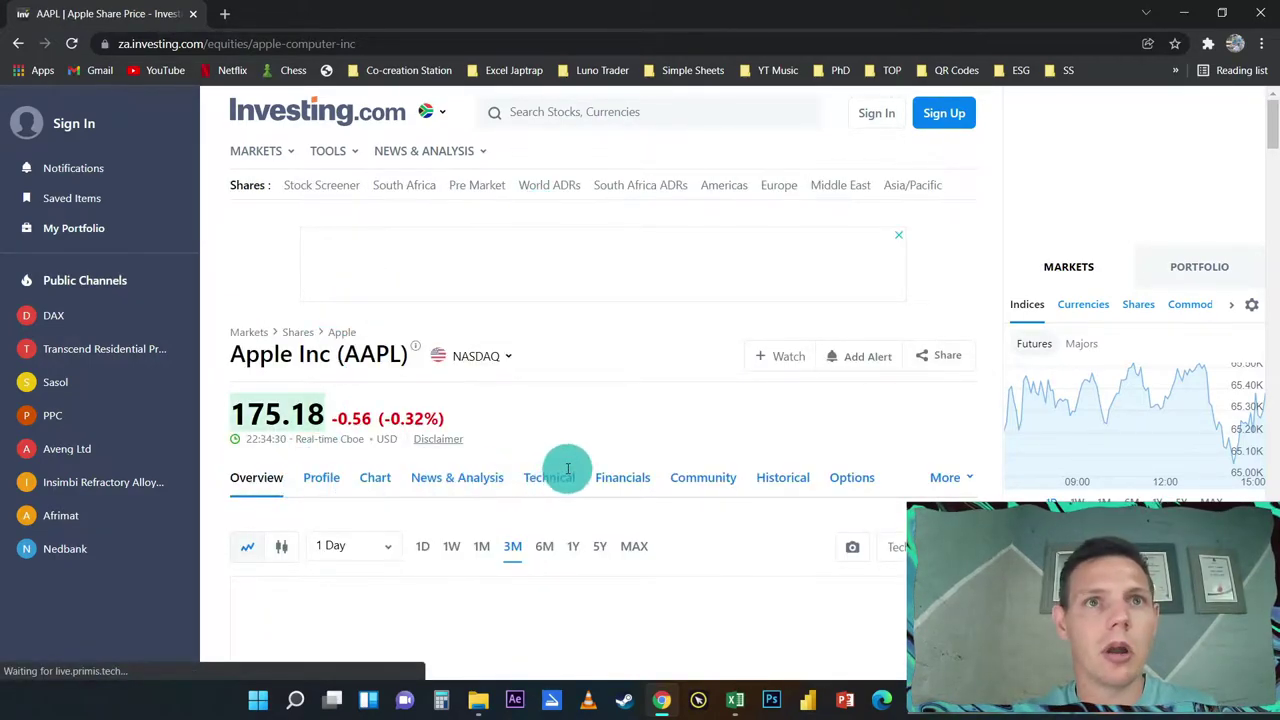
# Open Apple's historical price data, look through the daily price table and close the floating video.
pyautogui.click(771, 481)
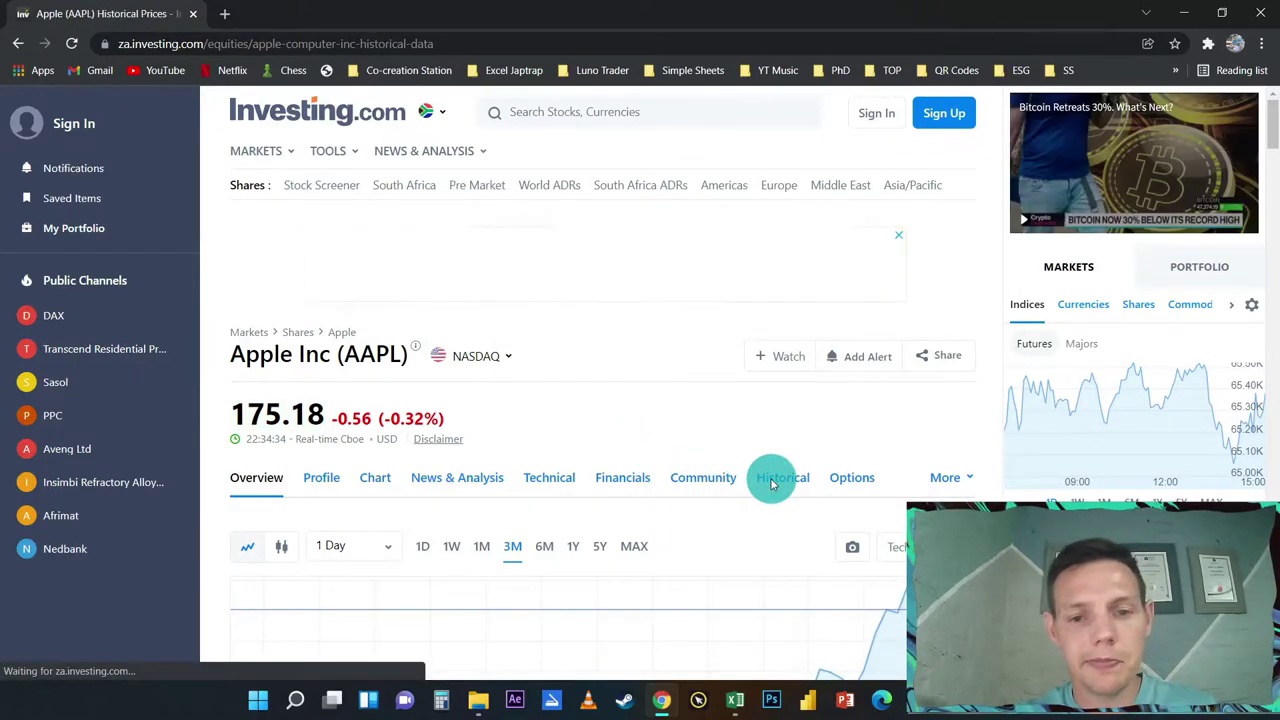
pyautogui.scroll(-4, 781, 500)
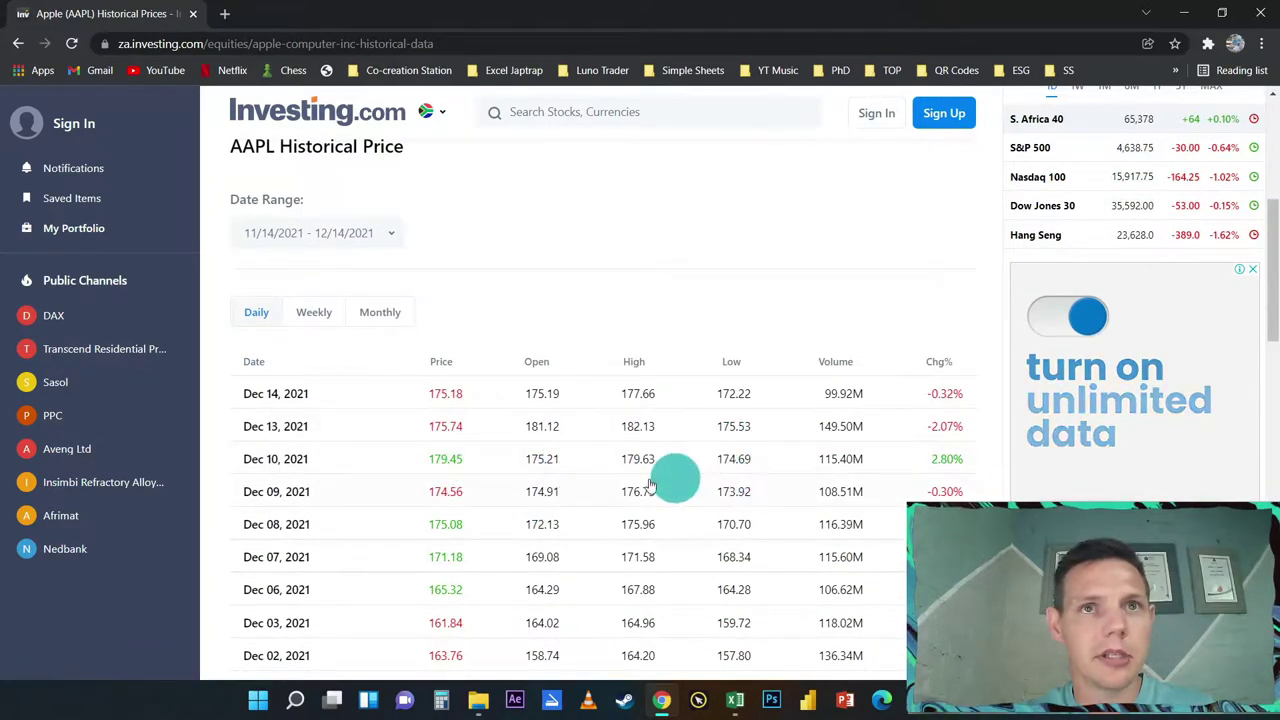
pyautogui.scroll(-2, 646, 483)
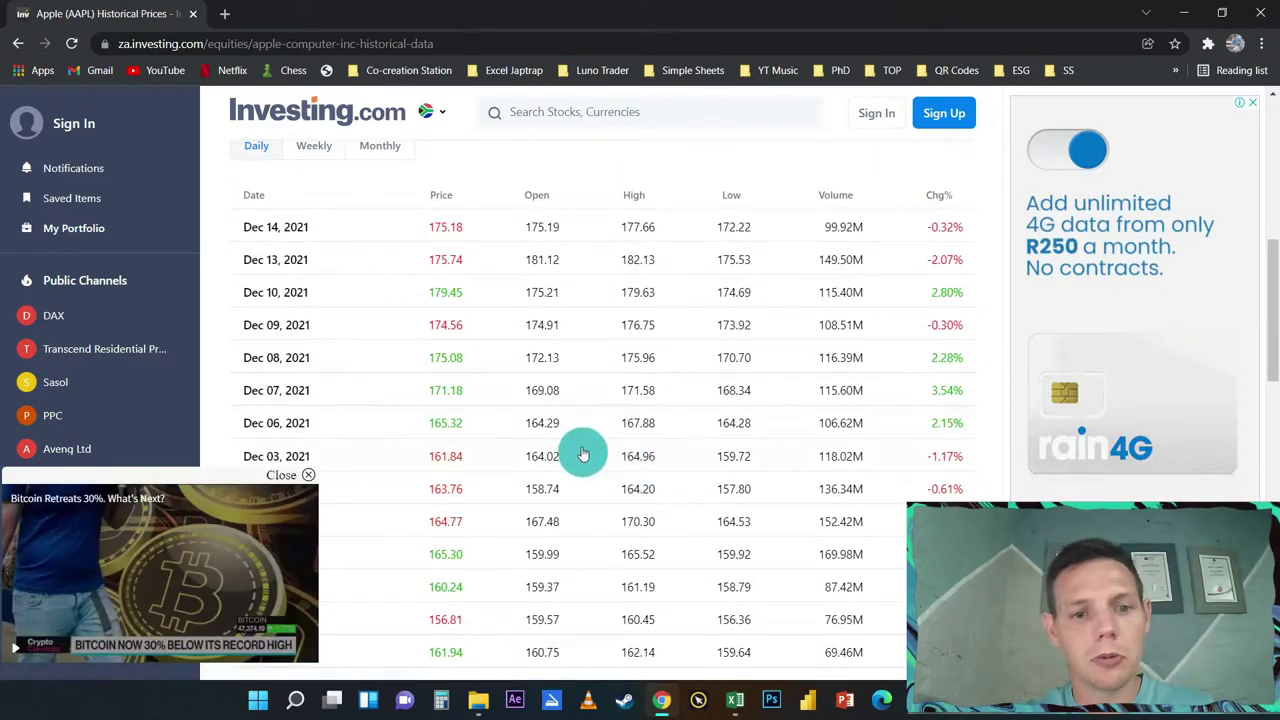
pyautogui.click(309, 474)
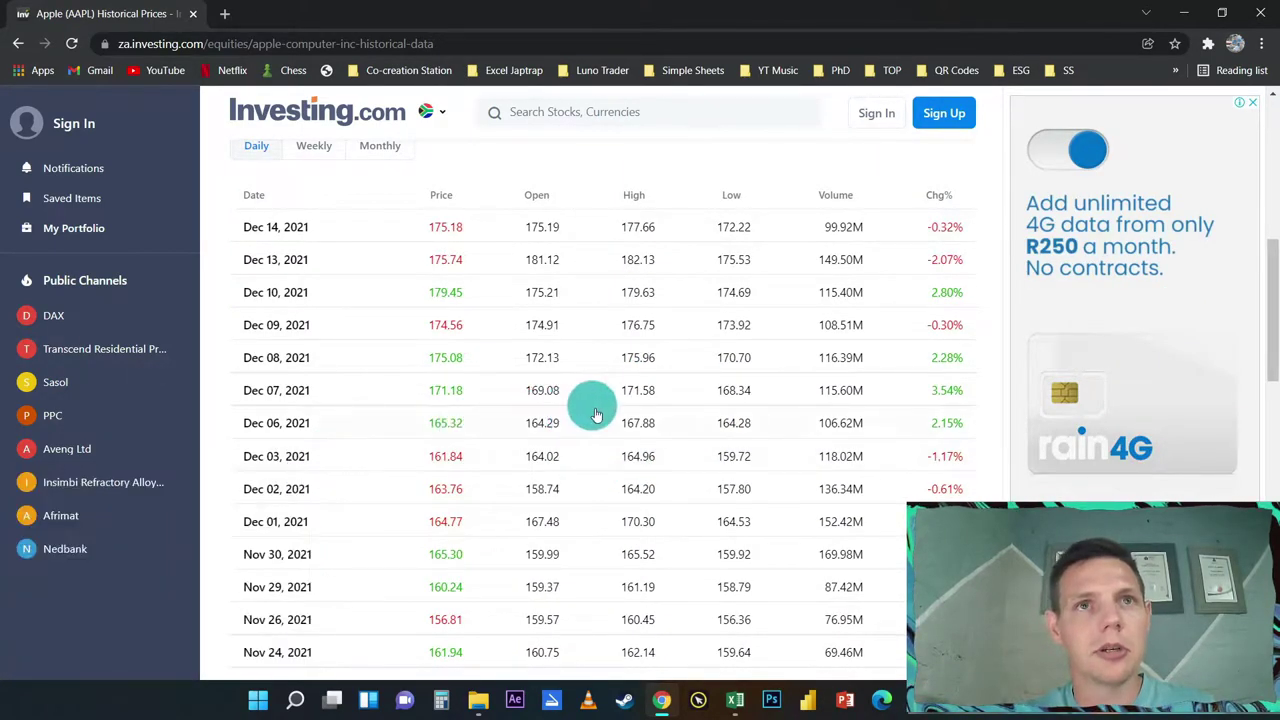
pyautogui.scroll(5, 600, 430)
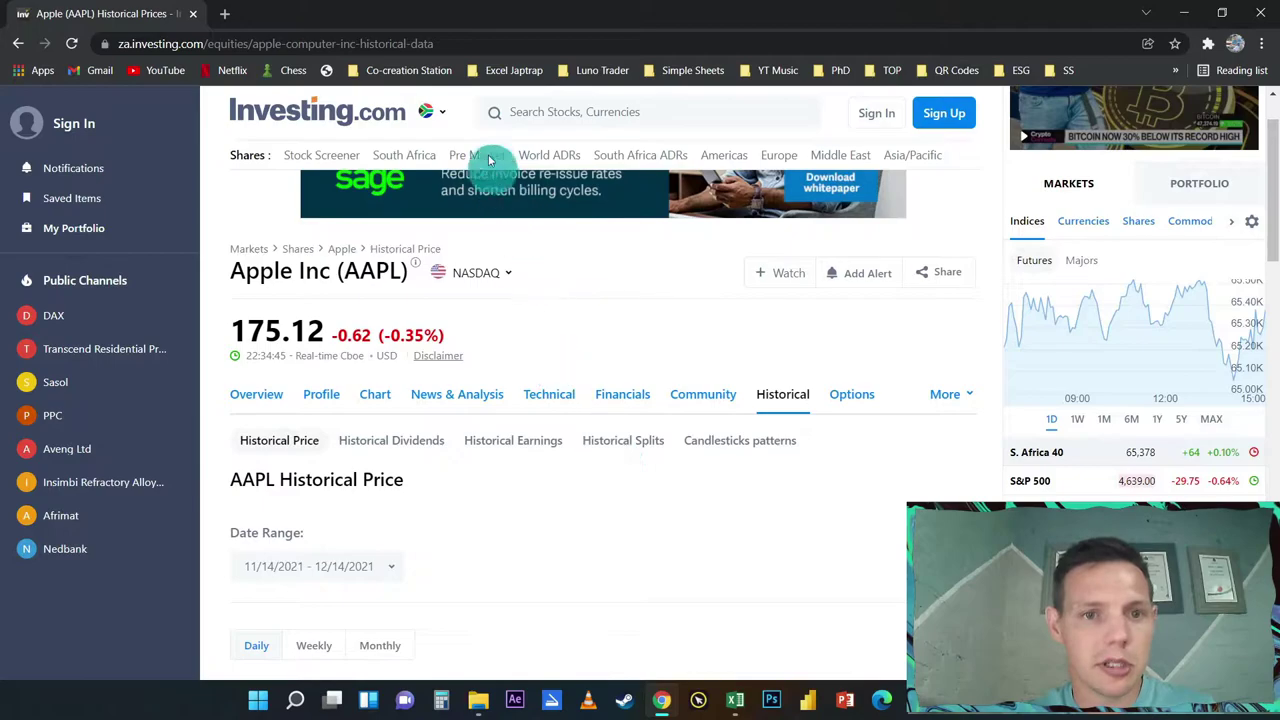
# Copy the full web address of Apple's historical data page.
pyautogui.doubleClick(435, 43)
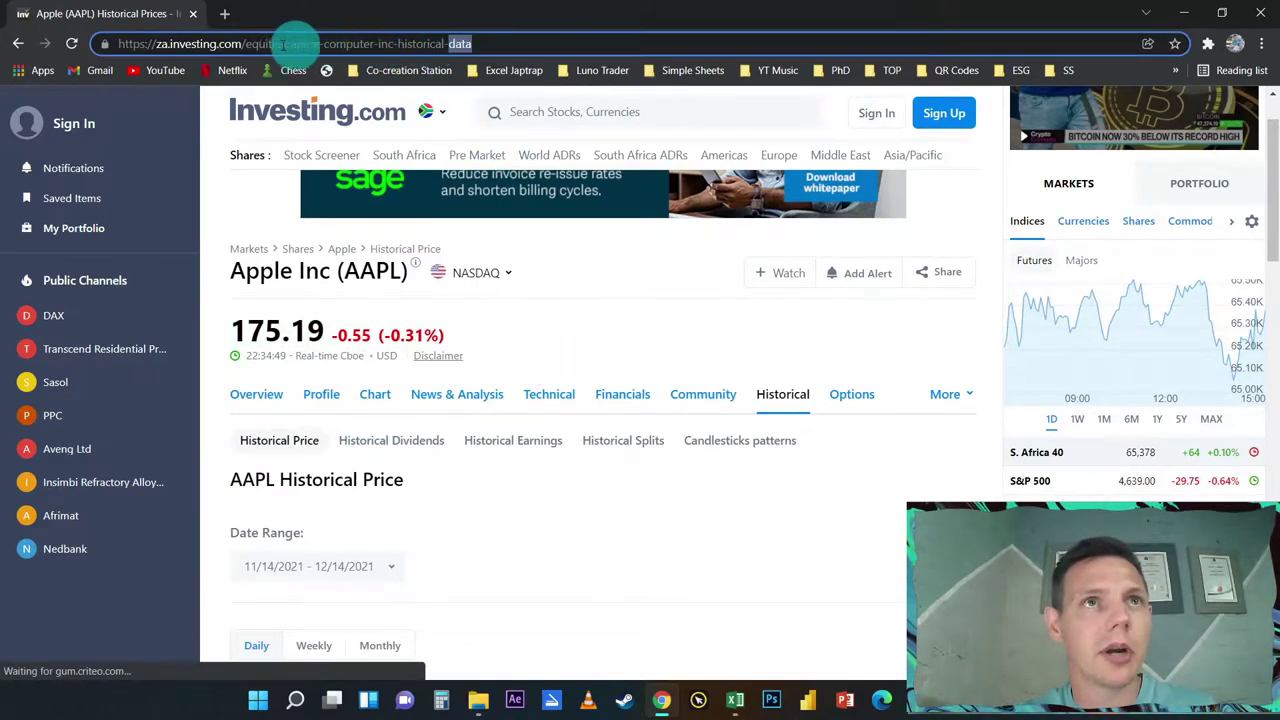
pyautogui.doubleClick(212, 43)
pyautogui.moveTo(495, 43); pyautogui.dragTo(103, 55)
pyautogui.hotkey('ctrl', 'c')
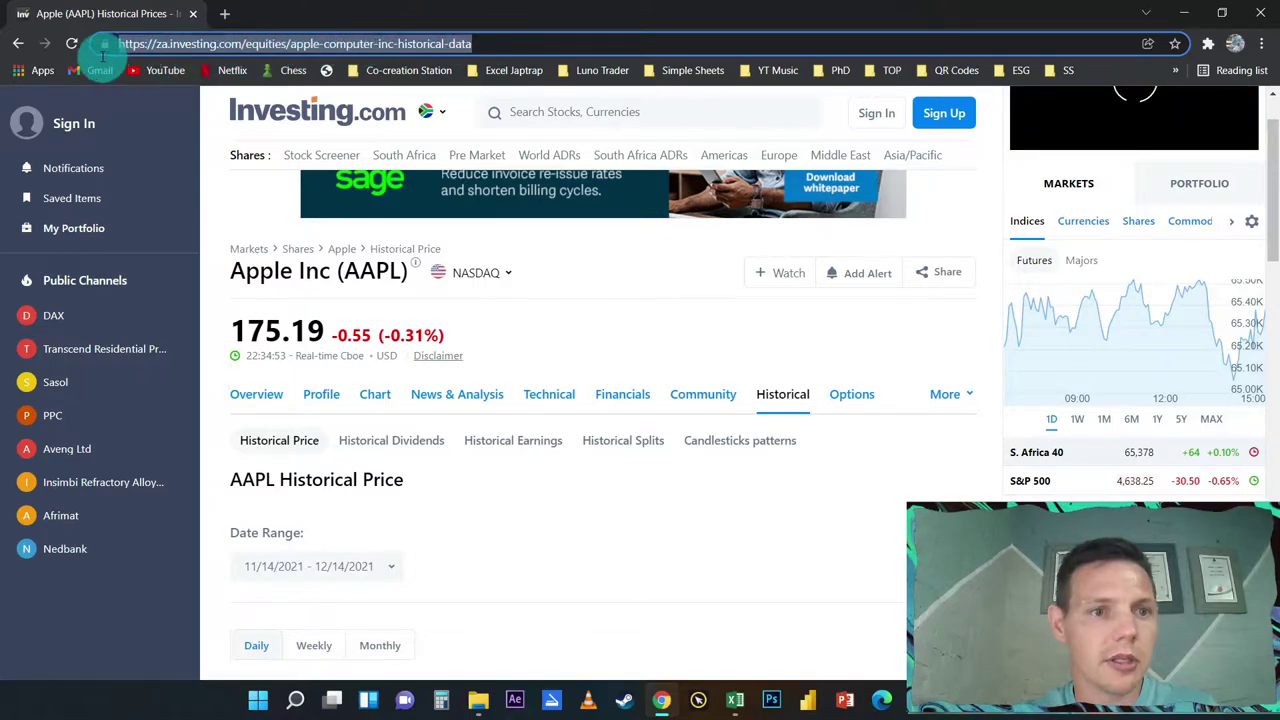
# Return to Excel and create a new web query using the copied Apple historical data URL with the Basic option.
pyautogui.click(1183, 17)
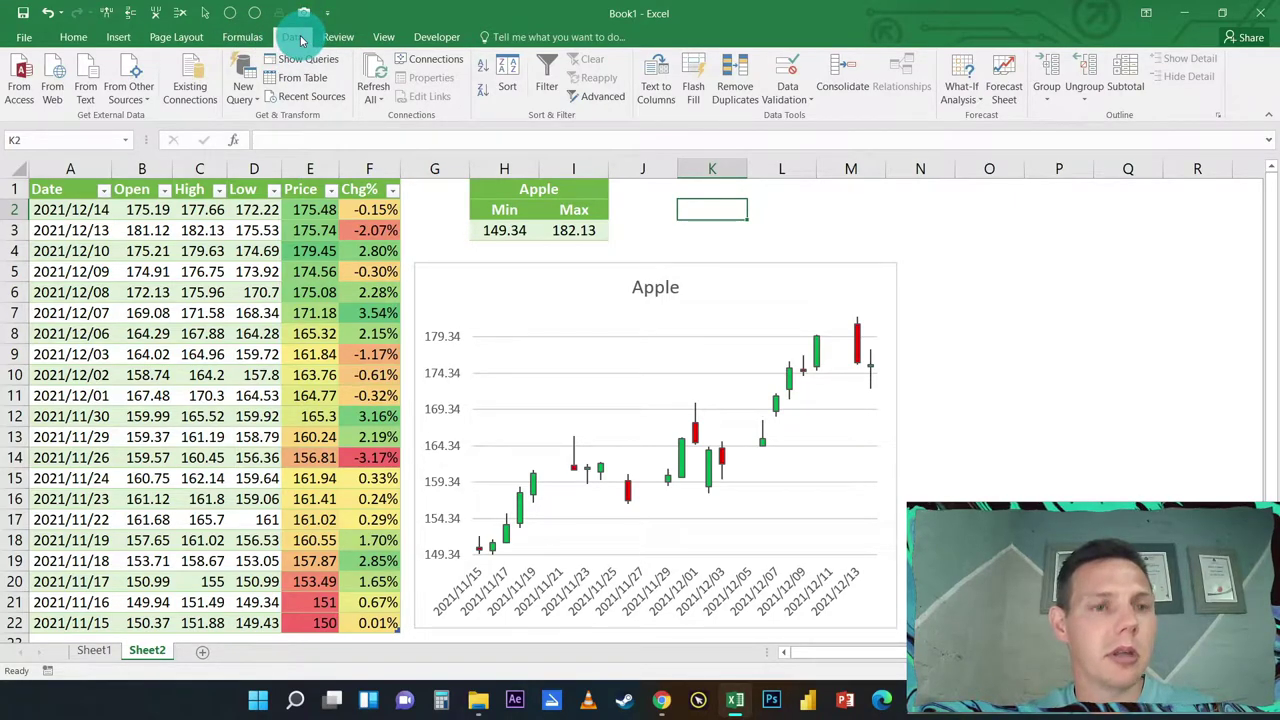
pyautogui.click(242, 92)
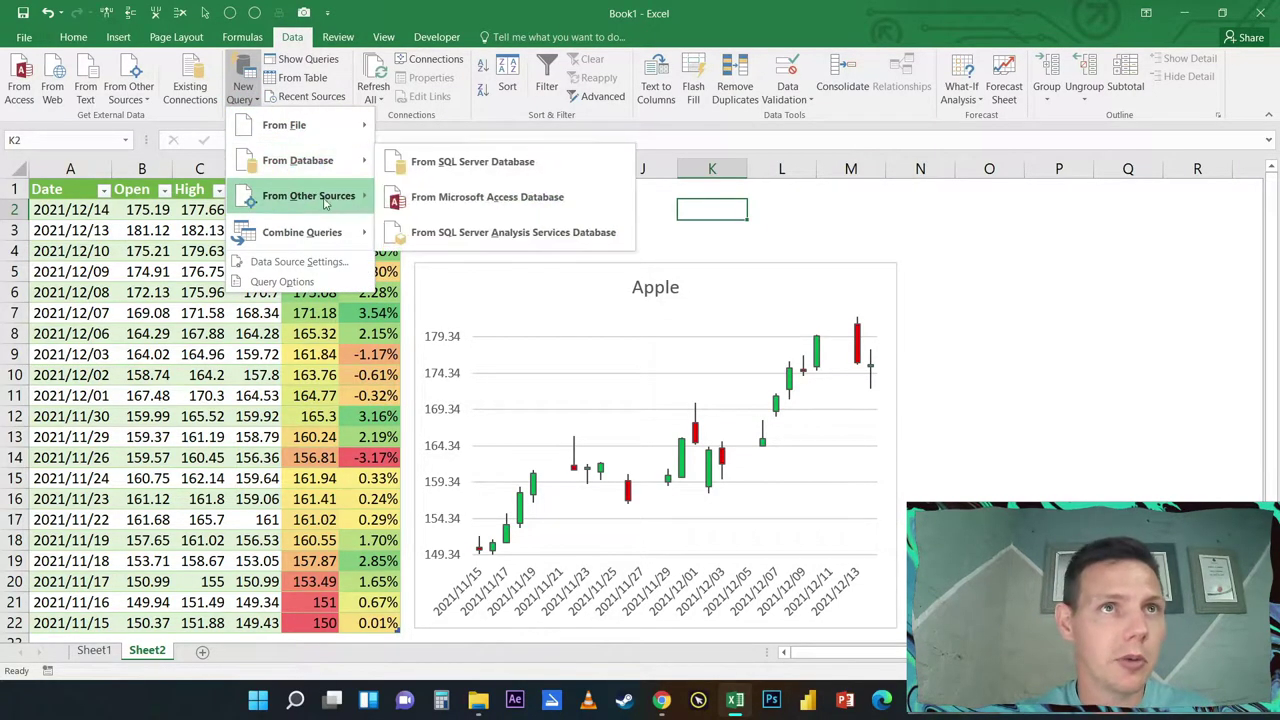
pyautogui.moveTo(300, 198)
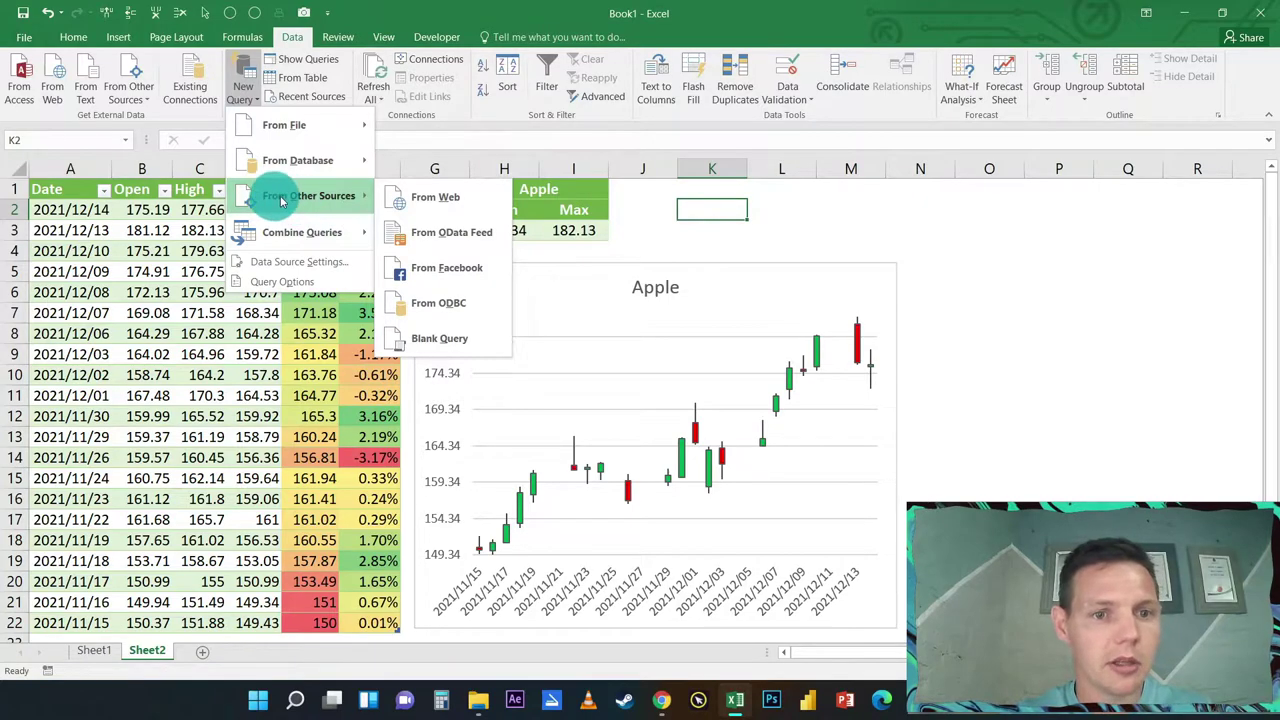
pyautogui.click(444, 199)
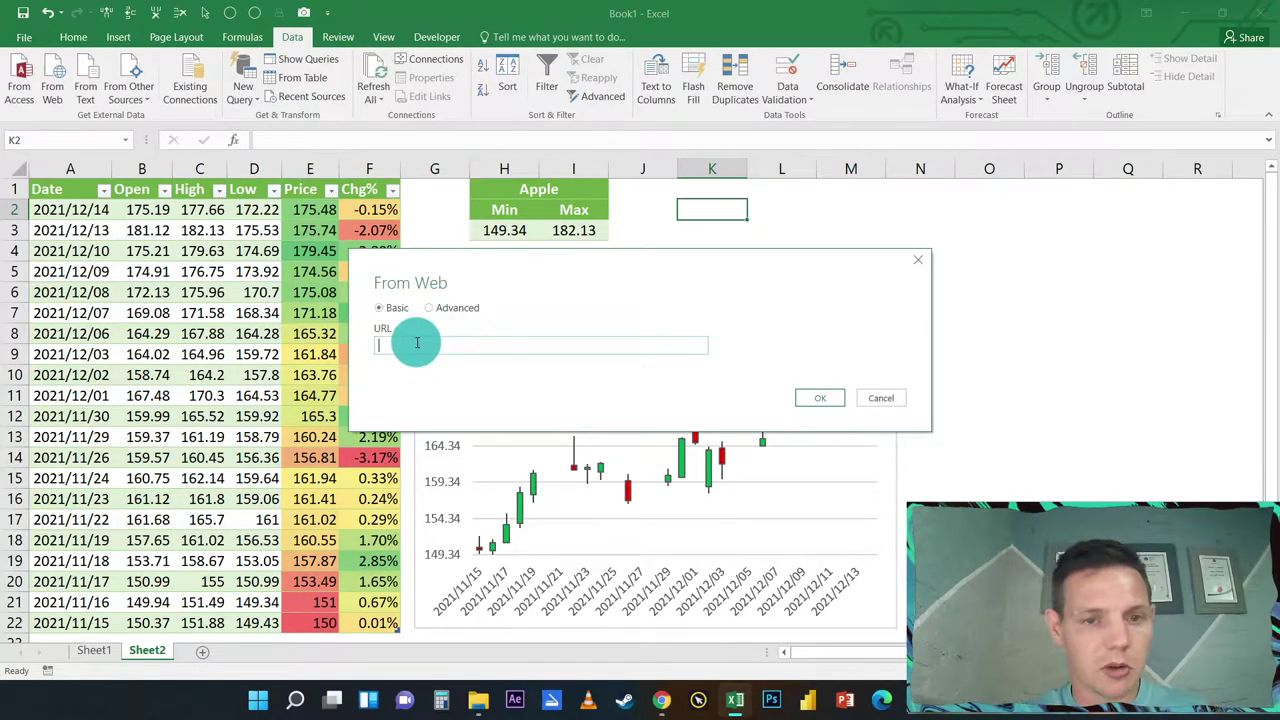
pyautogui.hotkey('ctrl', 'v')
pyautogui.click(814, 400)
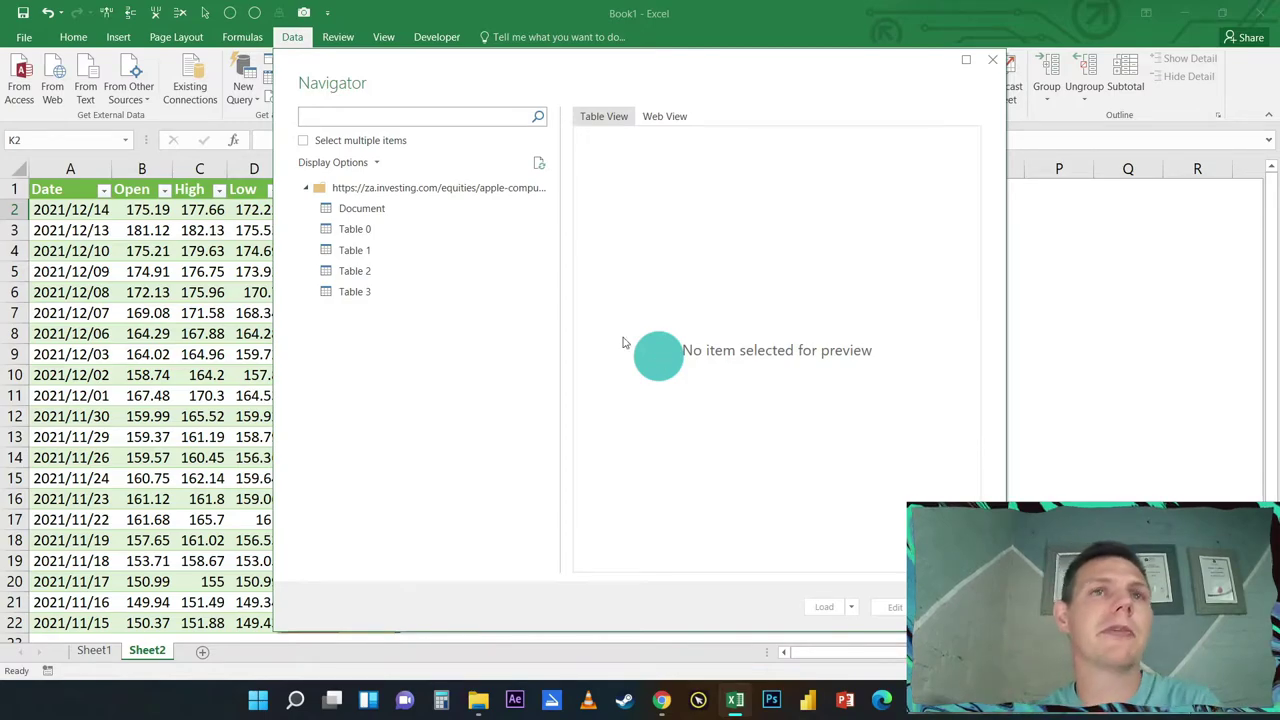
# Choose Table 0 from the web page's tables and open it for editing in the Power Query Editor.
pyautogui.click(368, 233)
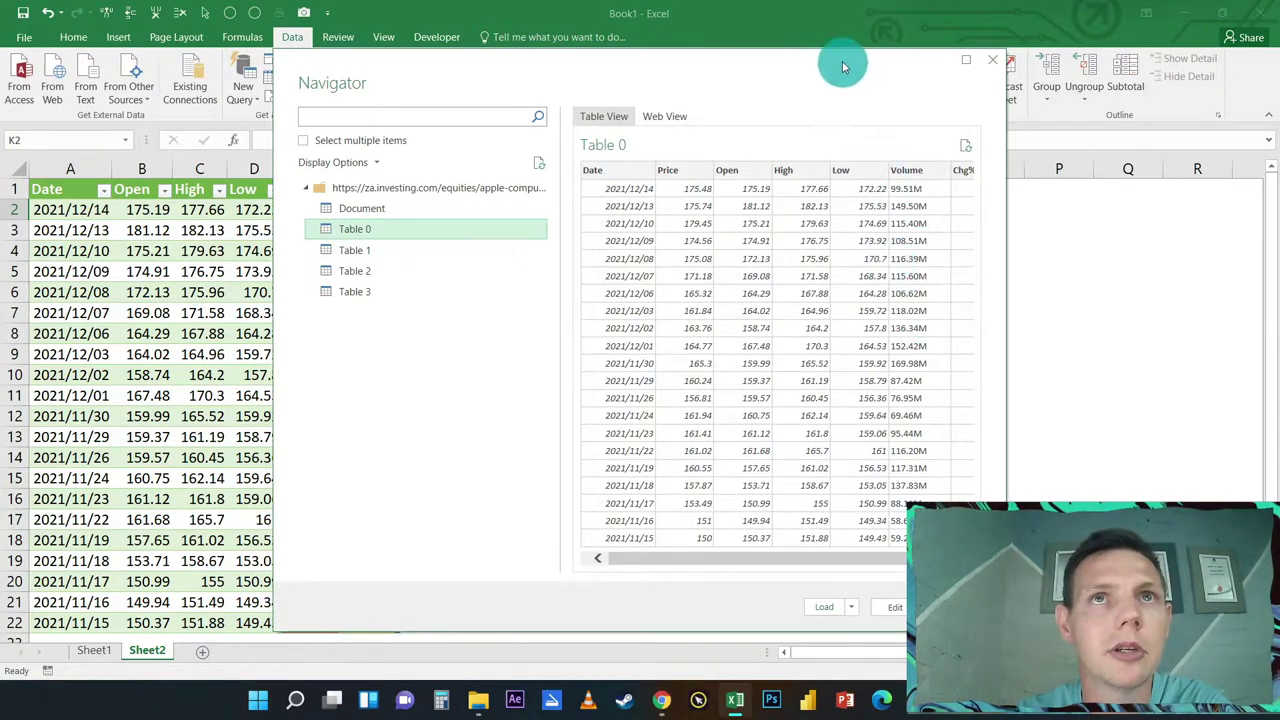
pyautogui.moveTo(840, 57); pyautogui.dragTo(617, 60)
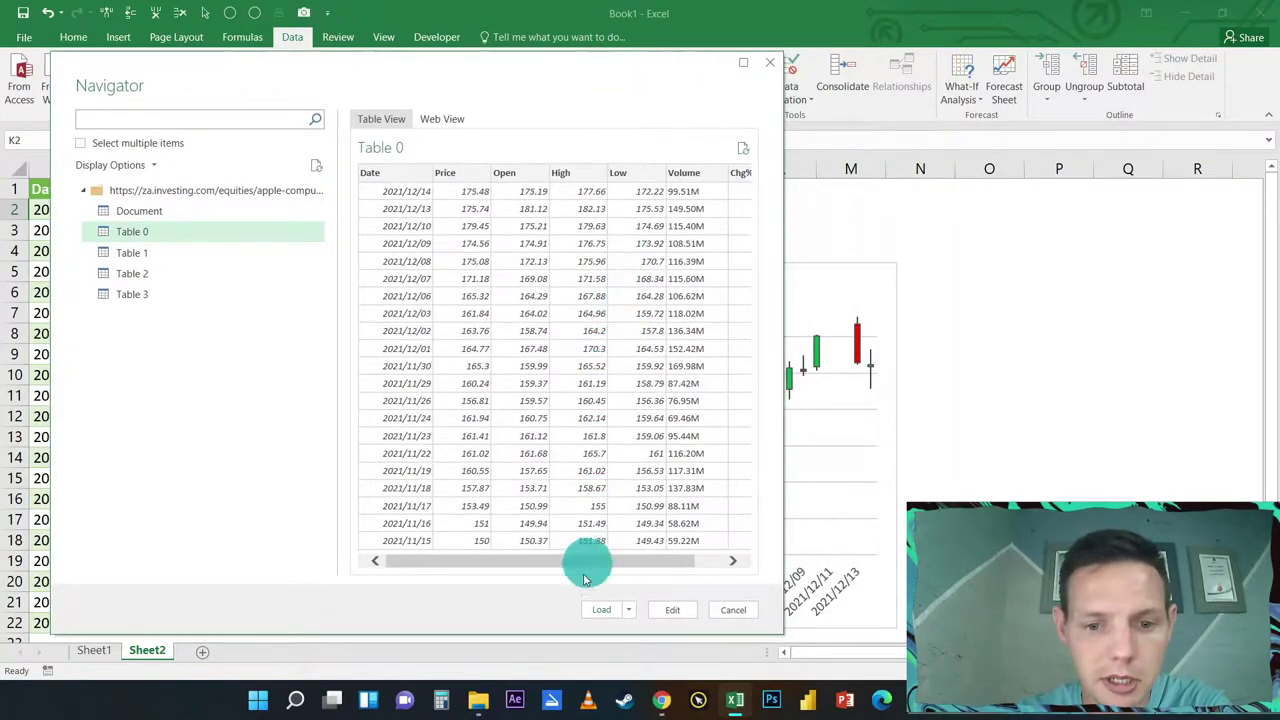
pyautogui.click(665, 612)
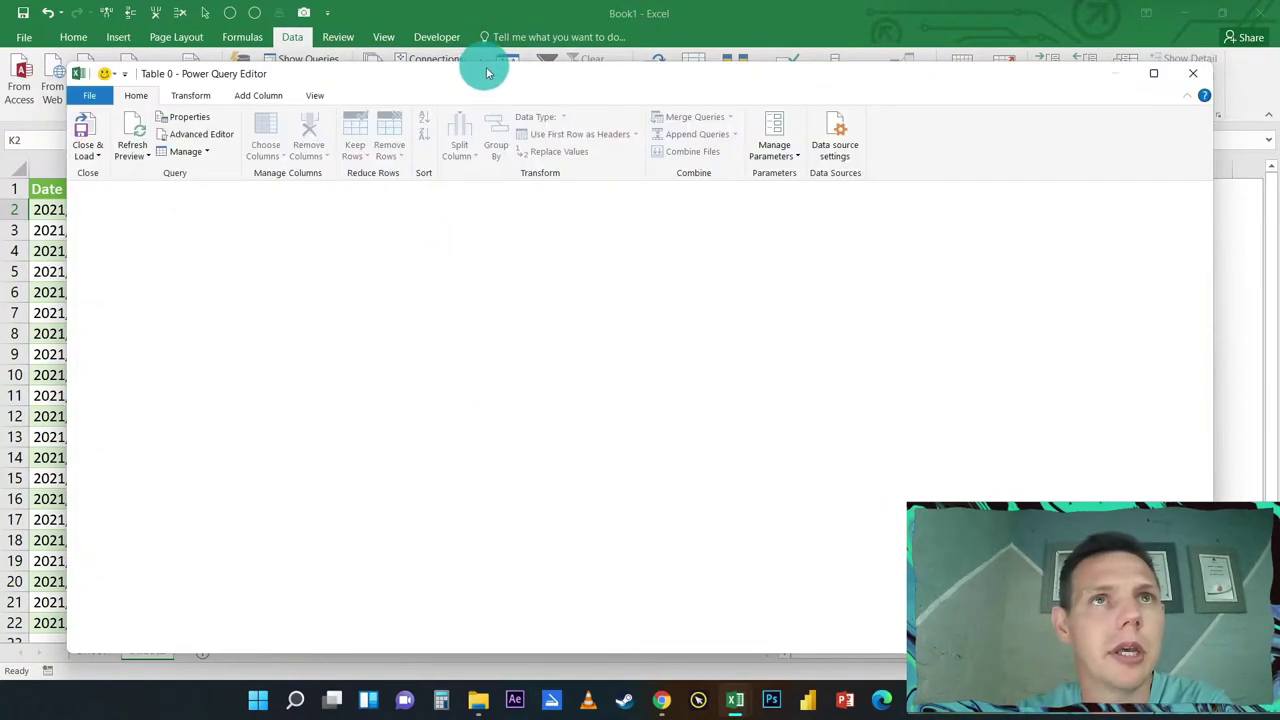
# Remove the Volume column from the Table 0 query.
pyautogui.moveTo(487, 73)
pyautogui.mouseDown()
pyautogui.moveTo(437, 64)
pyautogui.moveTo(462, 75)
pyautogui.mouseUp()
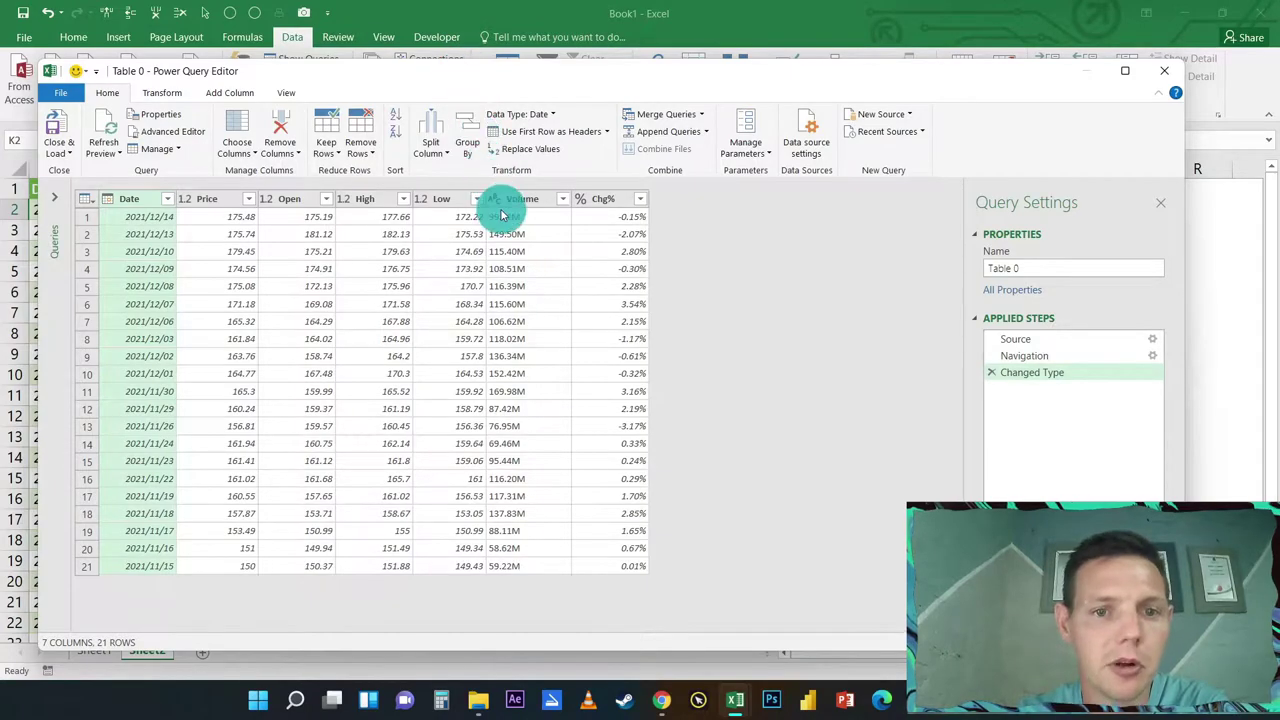
pyautogui.click(509, 203)
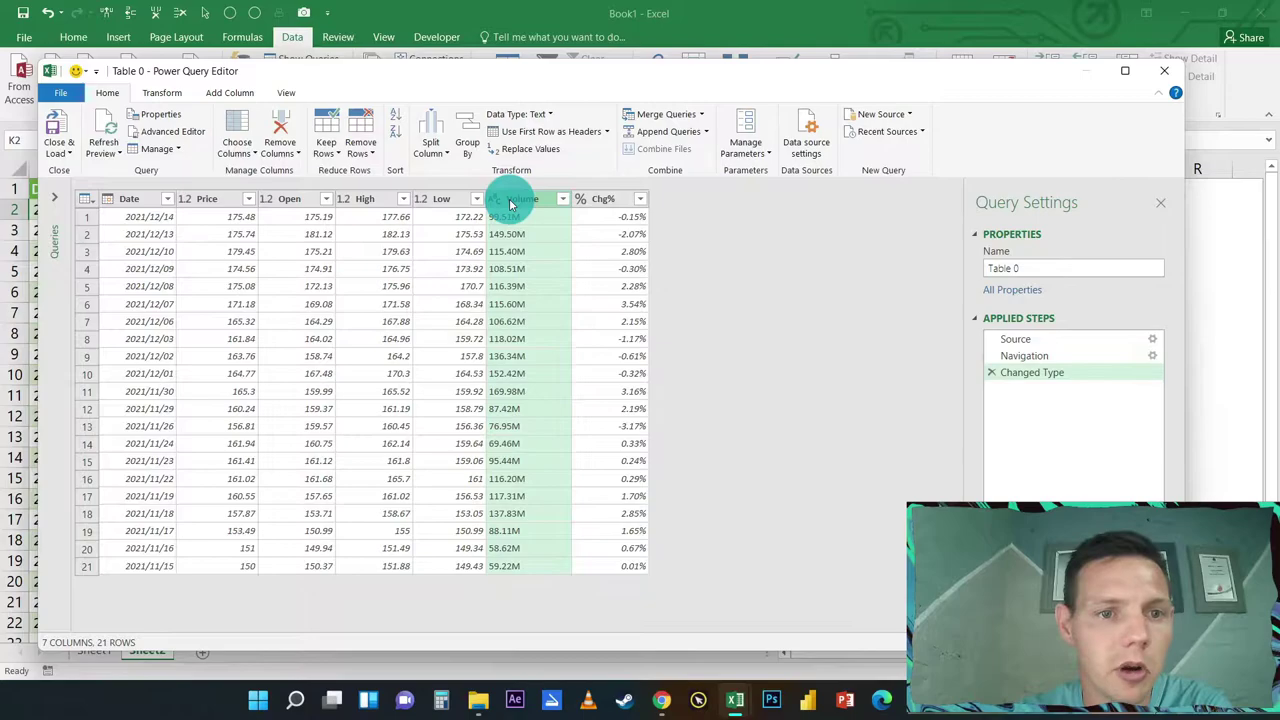
pyautogui.click(361, 121)
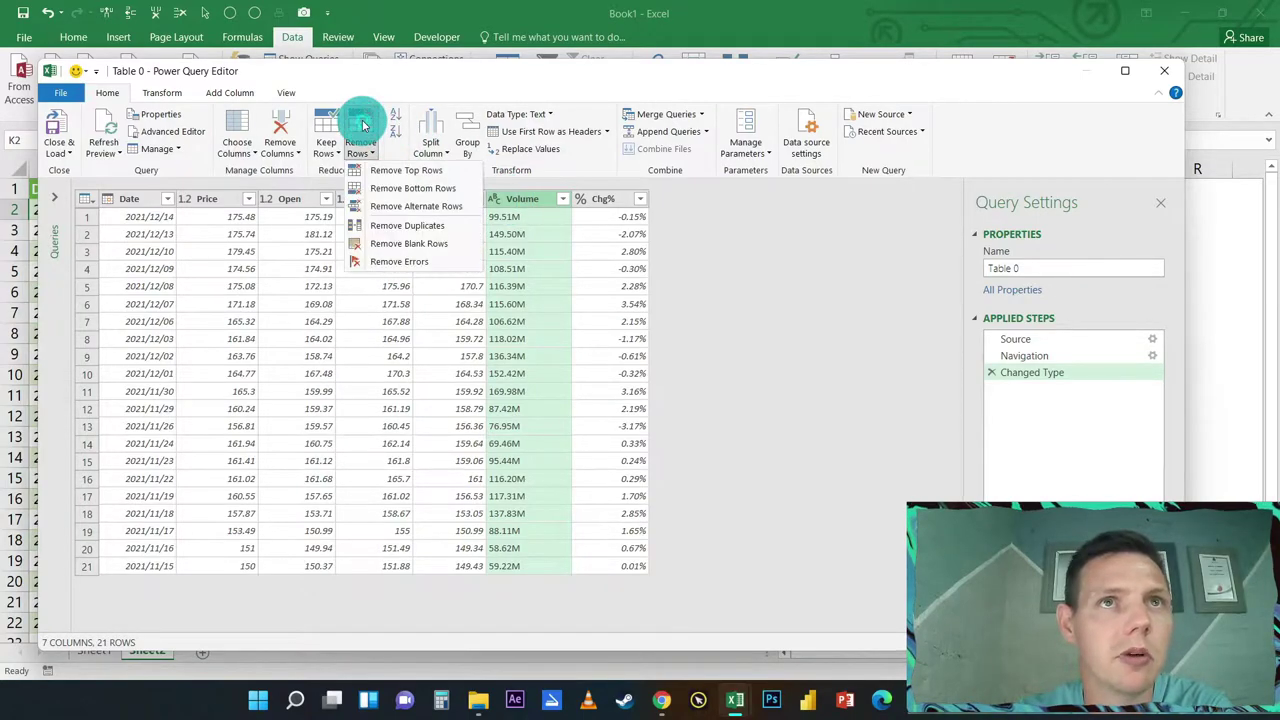
pyautogui.click(363, 124)
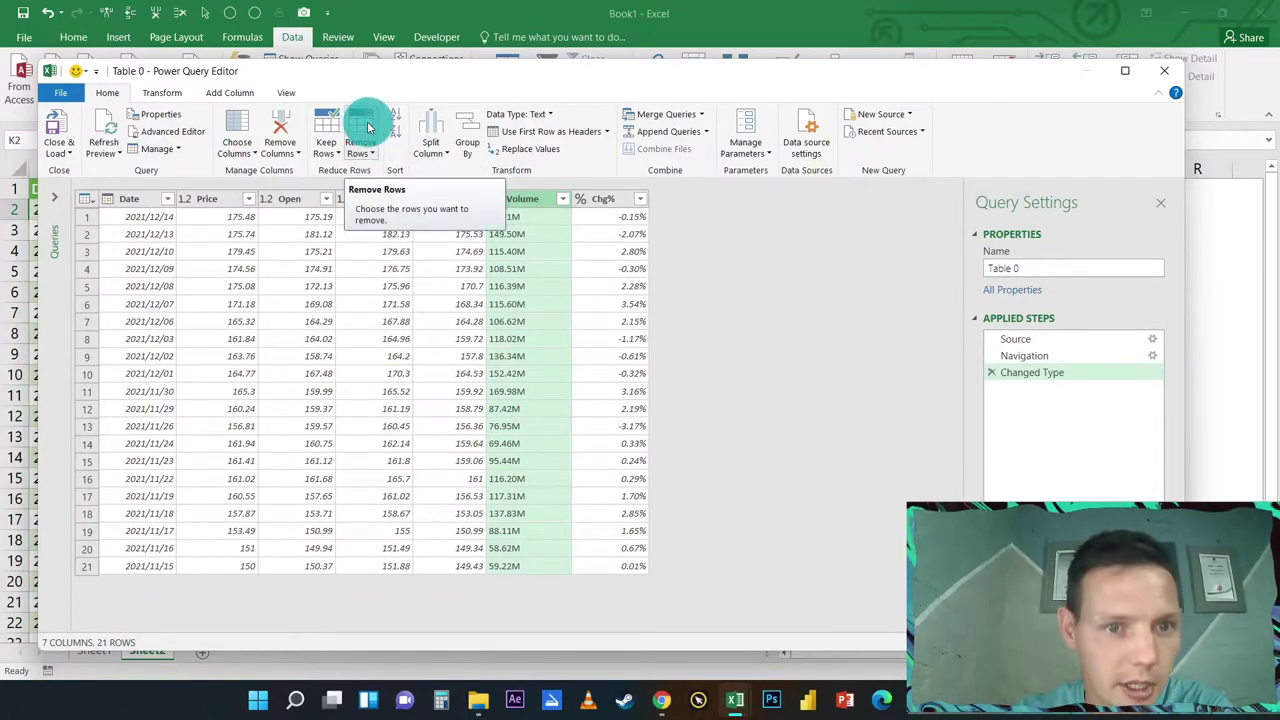
pyautogui.click(356, 157)
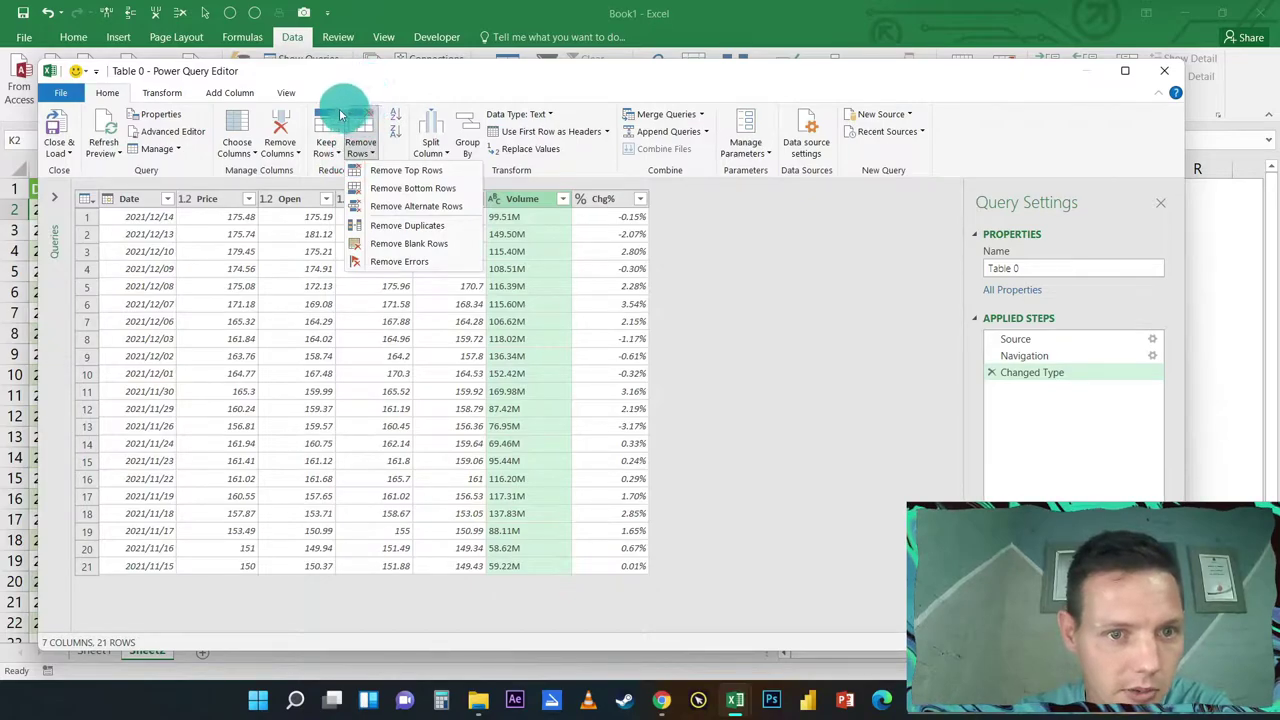
pyautogui.click(285, 121)
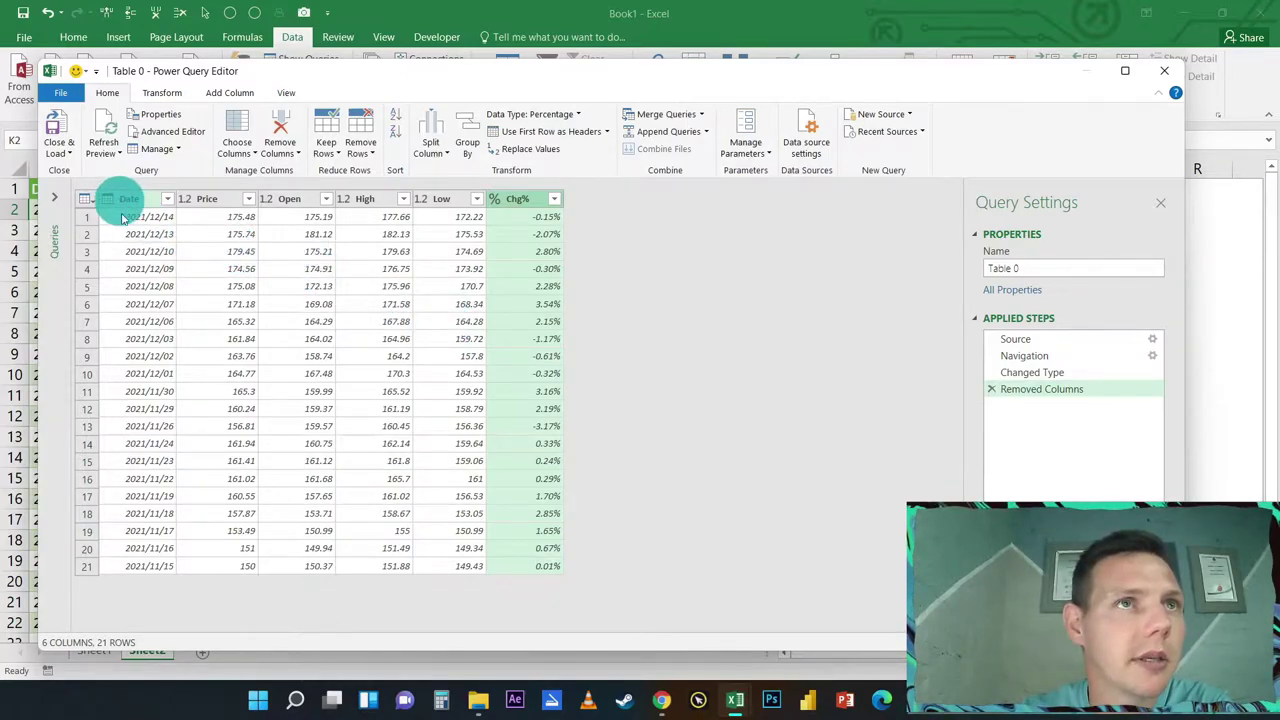
# Set the Price column's data type to Decimal Number and the Chg% column's data type to Percentage.
pyautogui.click(185, 203)
pyautogui.click(225, 218)
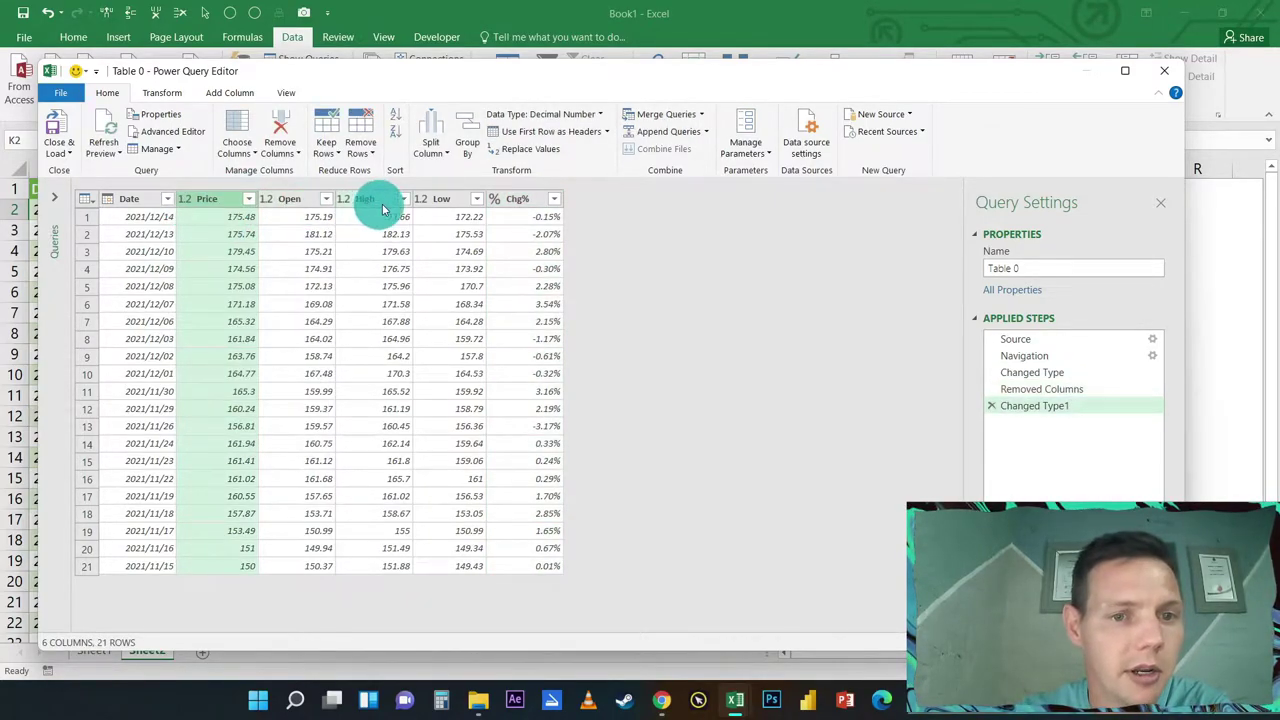
pyautogui.click(491, 203)
pyautogui.click(491, 203)
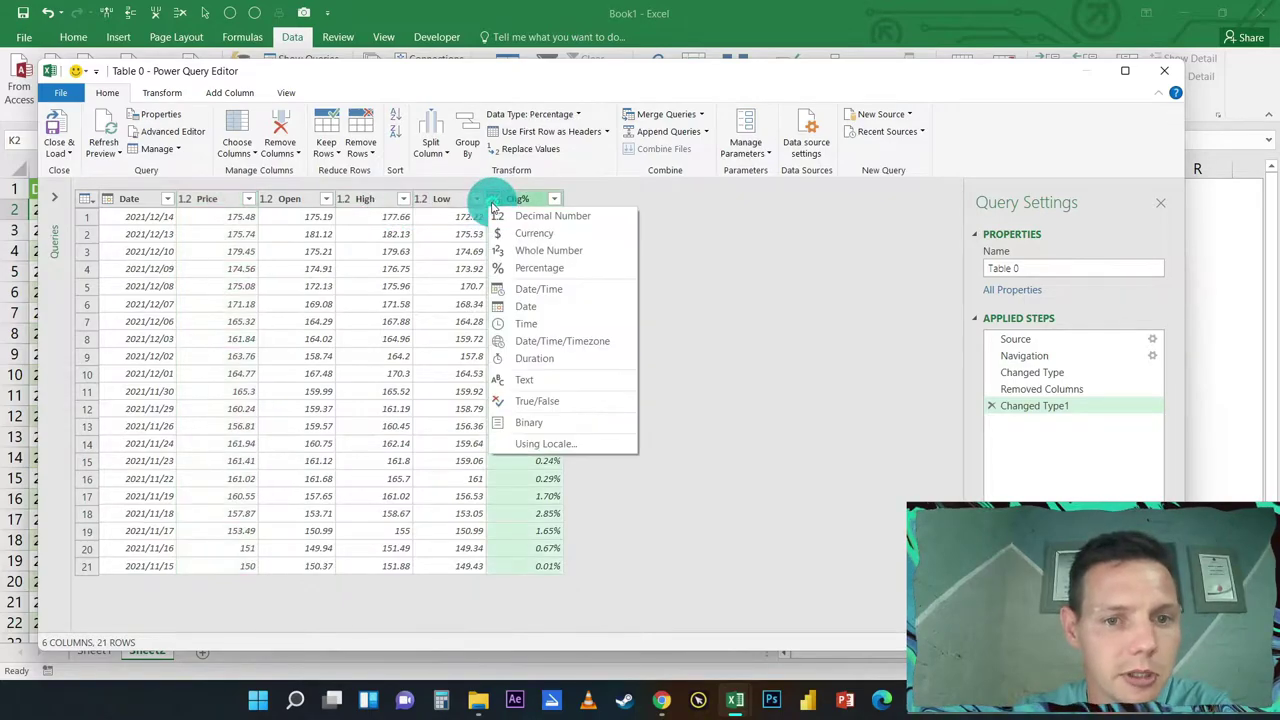
pyautogui.click(502, 268)
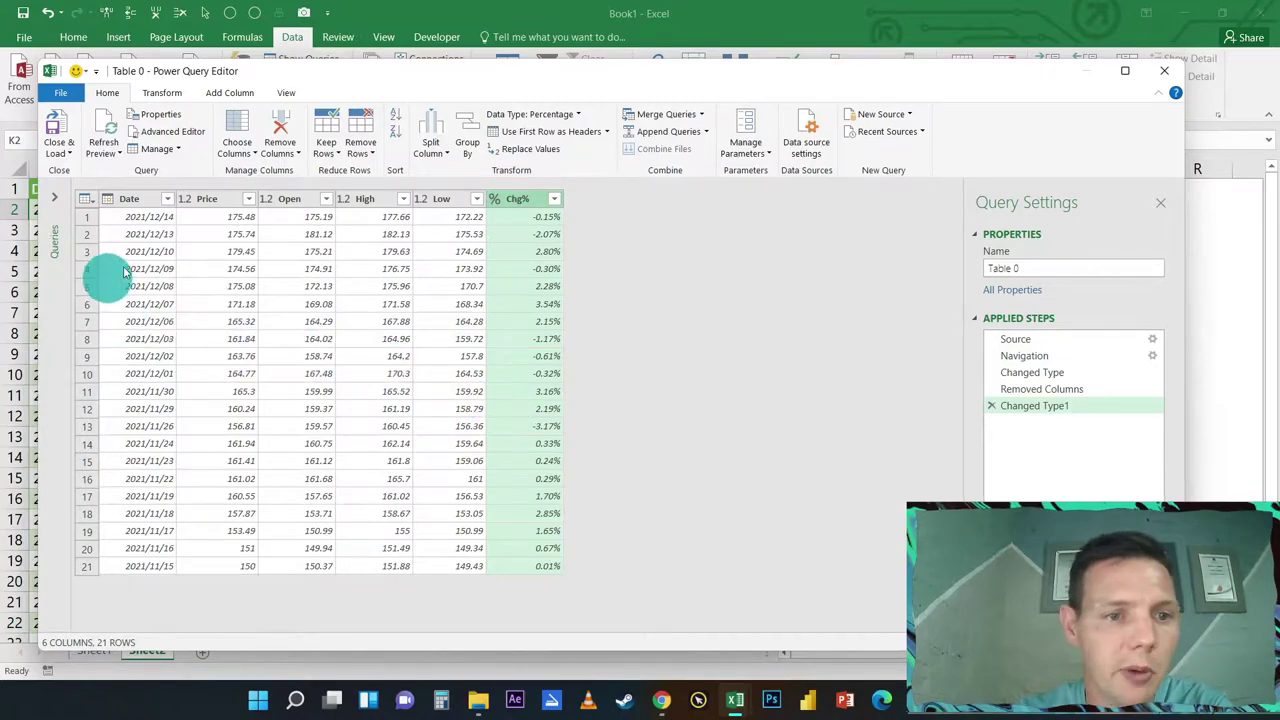
# Try to rename the query from Table 0 to AppleTable.
pyautogui.click(1029, 270)
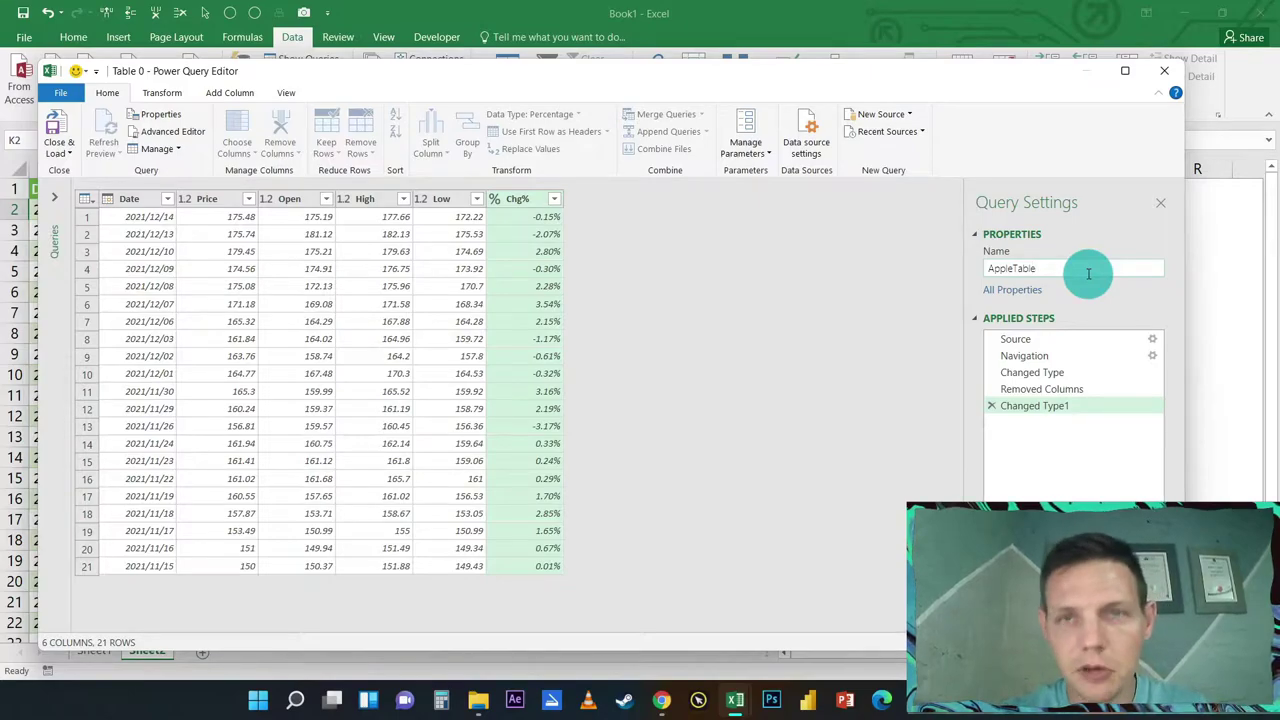
pyautogui.press('Return')
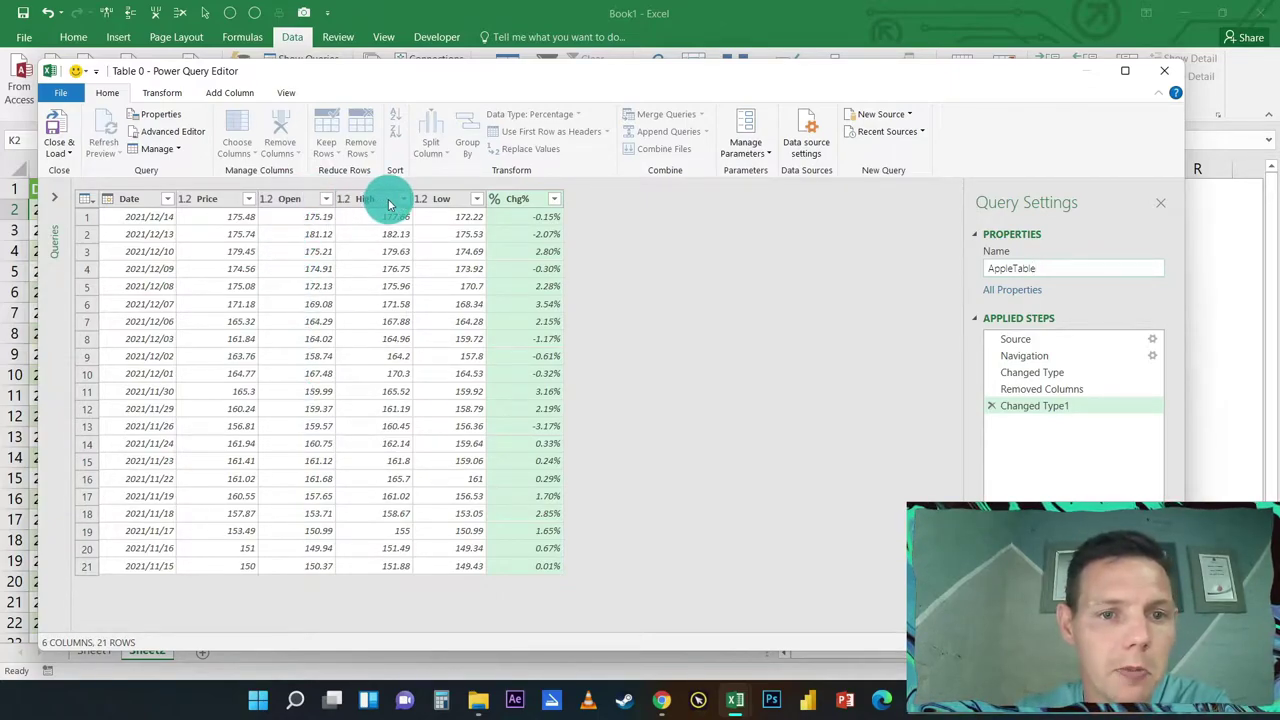
pyautogui.click(215, 201)
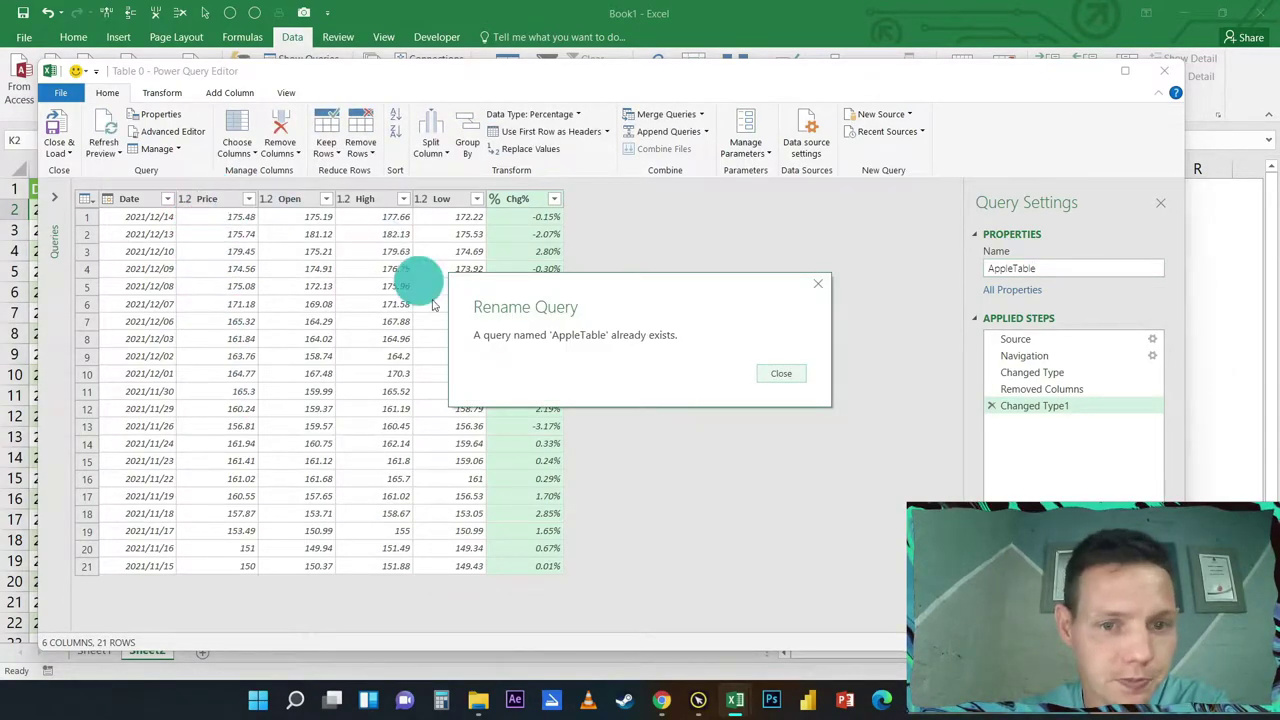
pyautogui.click(786, 377)
# Add a 1 to the end of the query name, making it AppleTable1.
pyautogui.click(1037, 265)
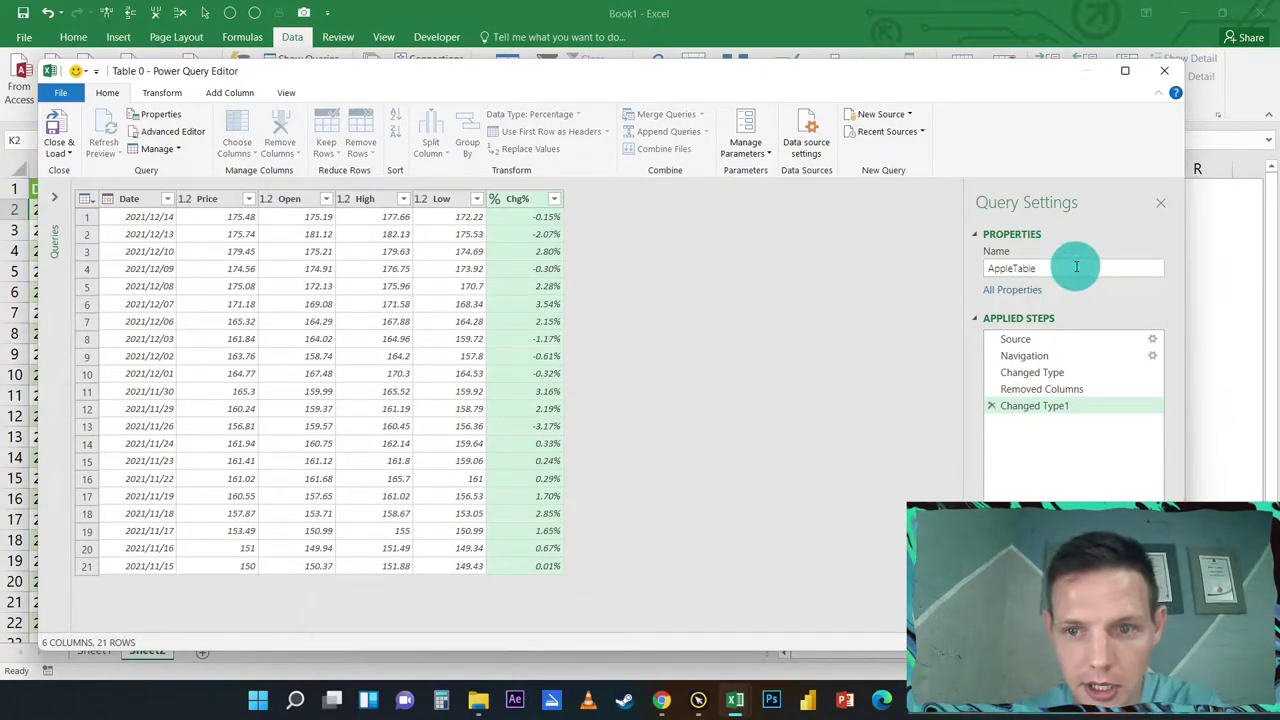
pyautogui.write('1')
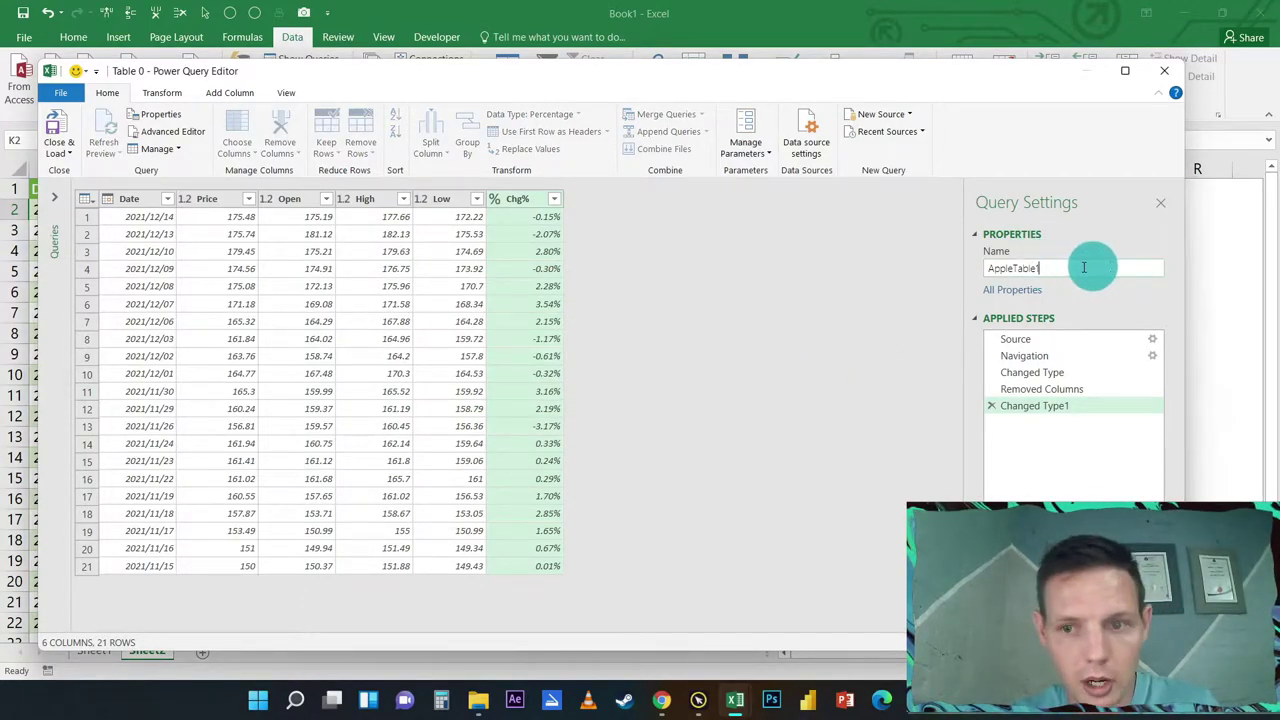
pyautogui.click(212, 205)
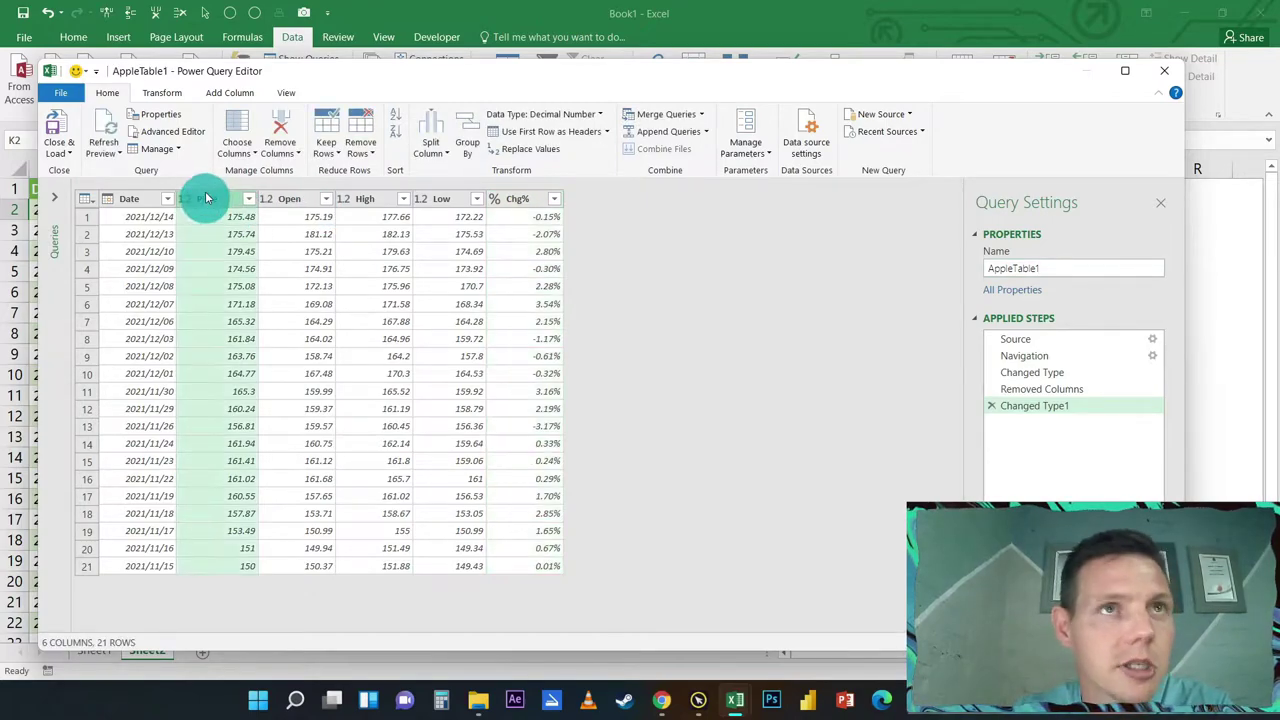
# Move the Price column between Low and Chg%, and go through the Open, High, Low, Price column order.
pyautogui.moveTo(209, 210); pyautogui.dragTo(491, 198)
pyautogui.click(213, 200)
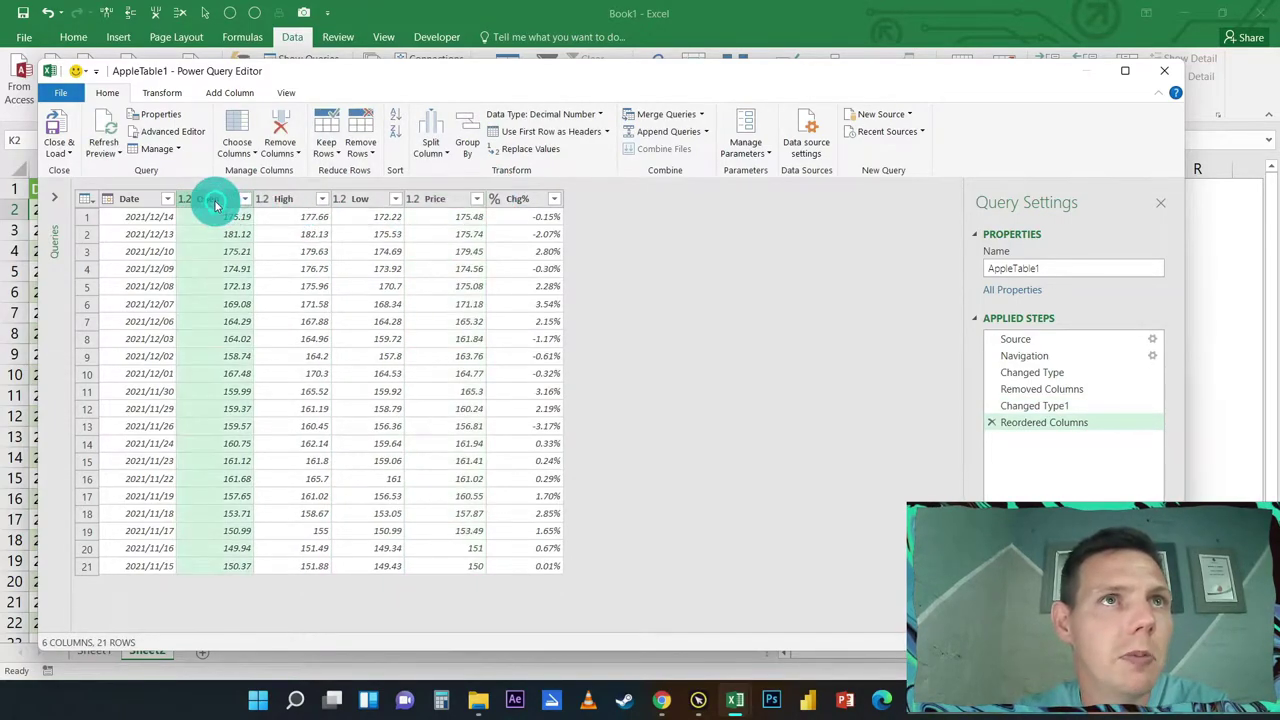
pyautogui.click(285, 199)
pyautogui.click(361, 200)
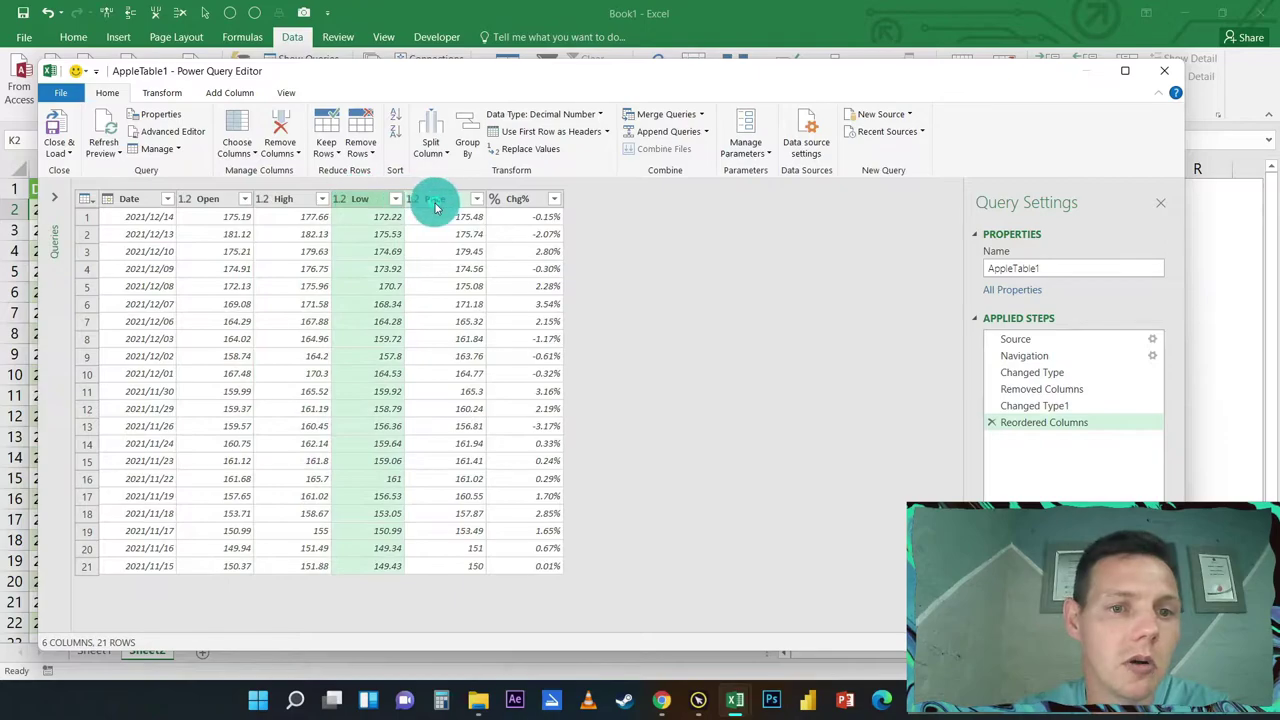
pyautogui.click(432, 199)
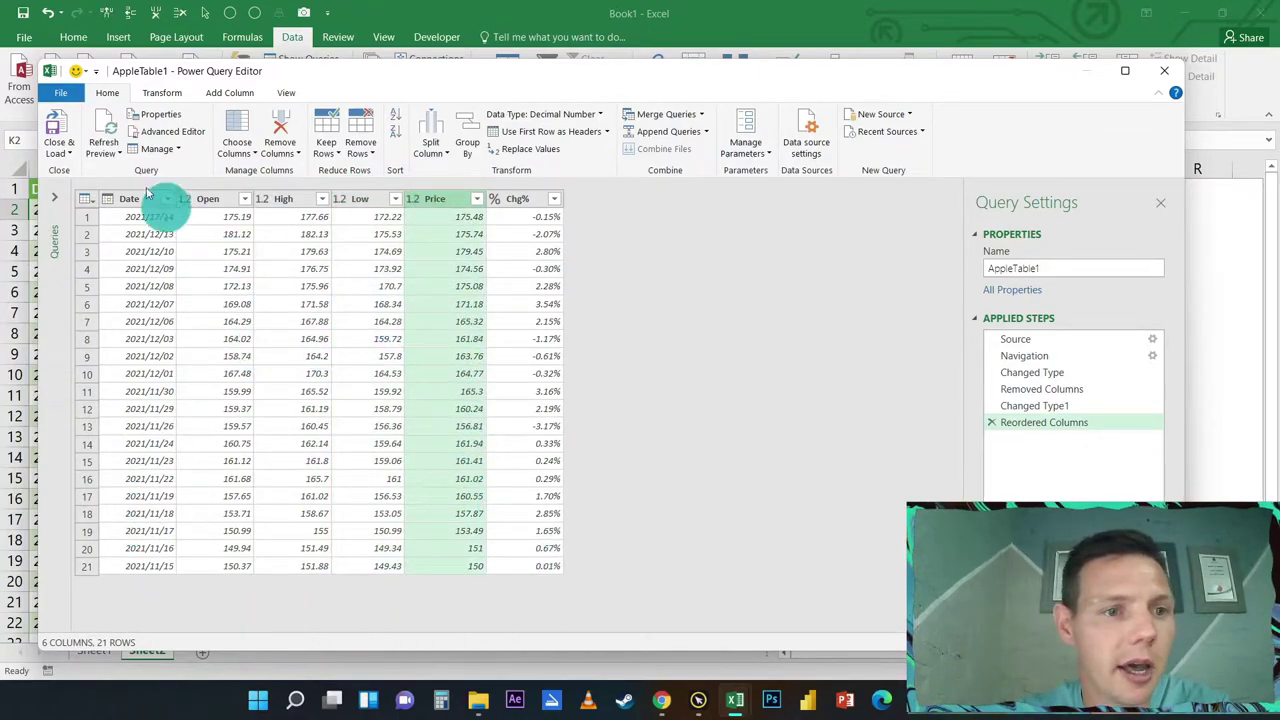
# Close the query editor, load AppleTable1 into a new worksheet and look over the Open and Chg% values.
pyautogui.click(58, 125)
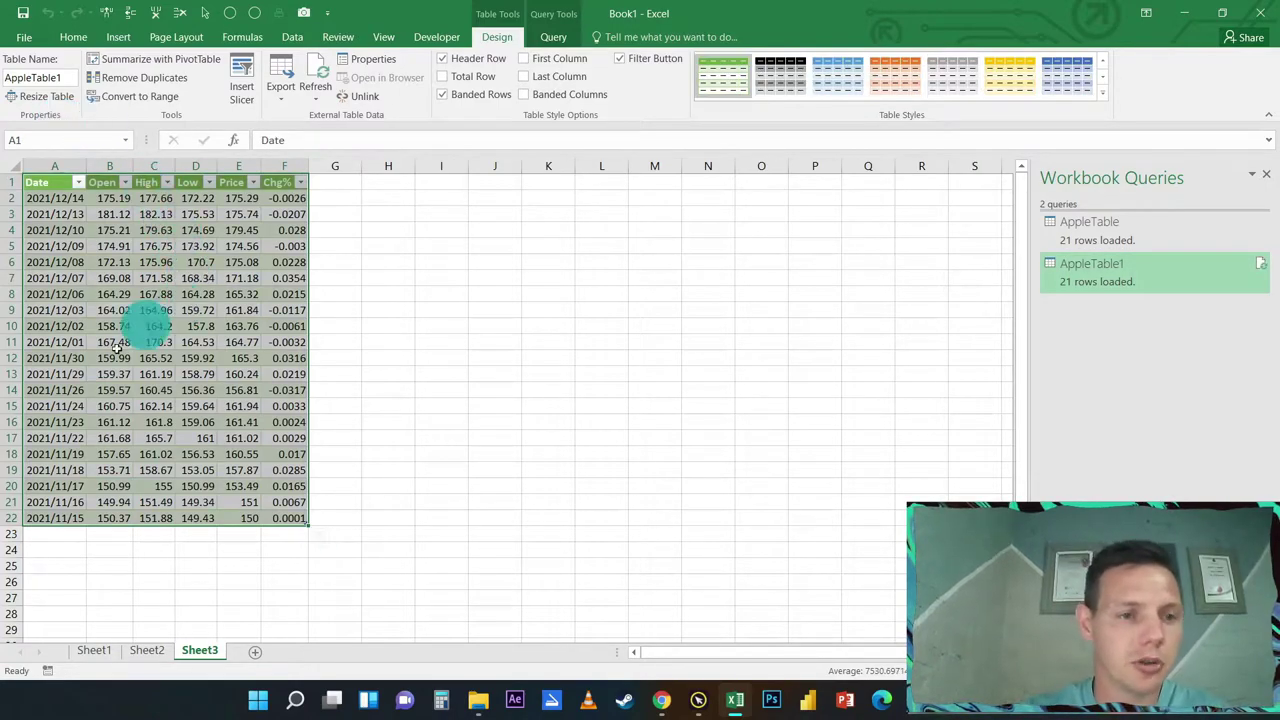
pyautogui.click(110, 262)
pyautogui.moveTo(103, 200); pyautogui.dragTo(107, 280)
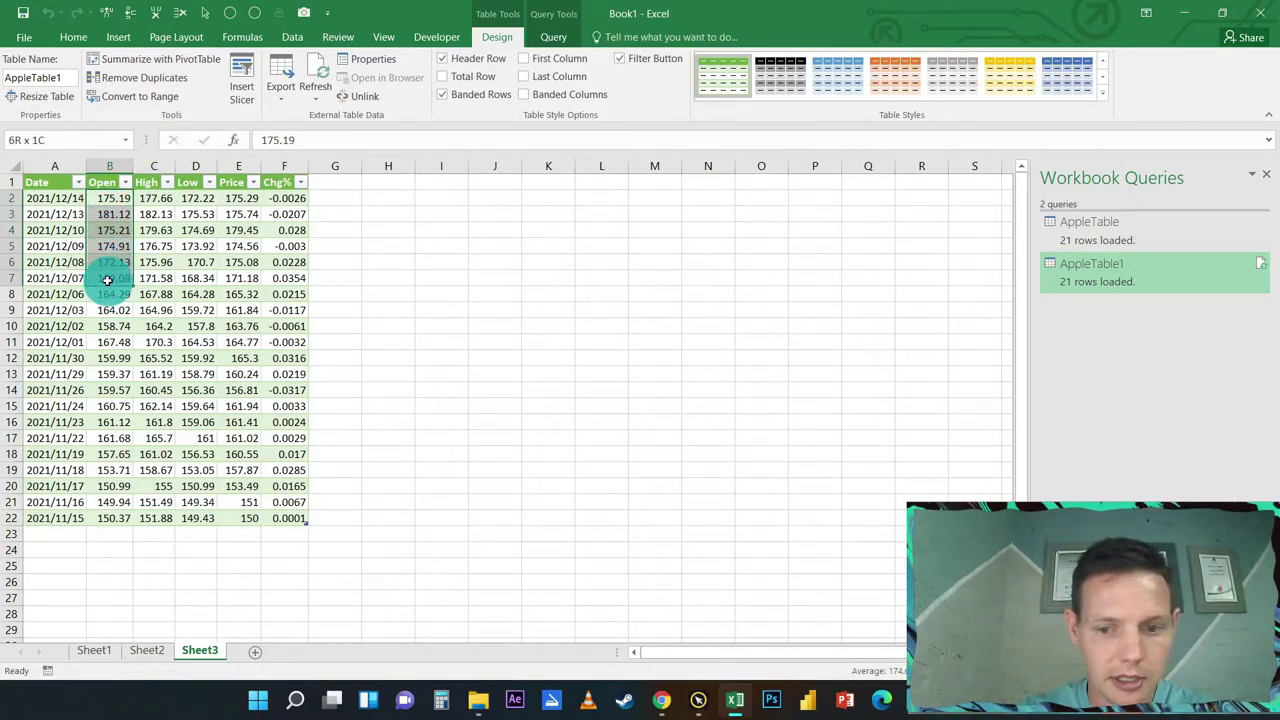
pyautogui.click(287, 199)
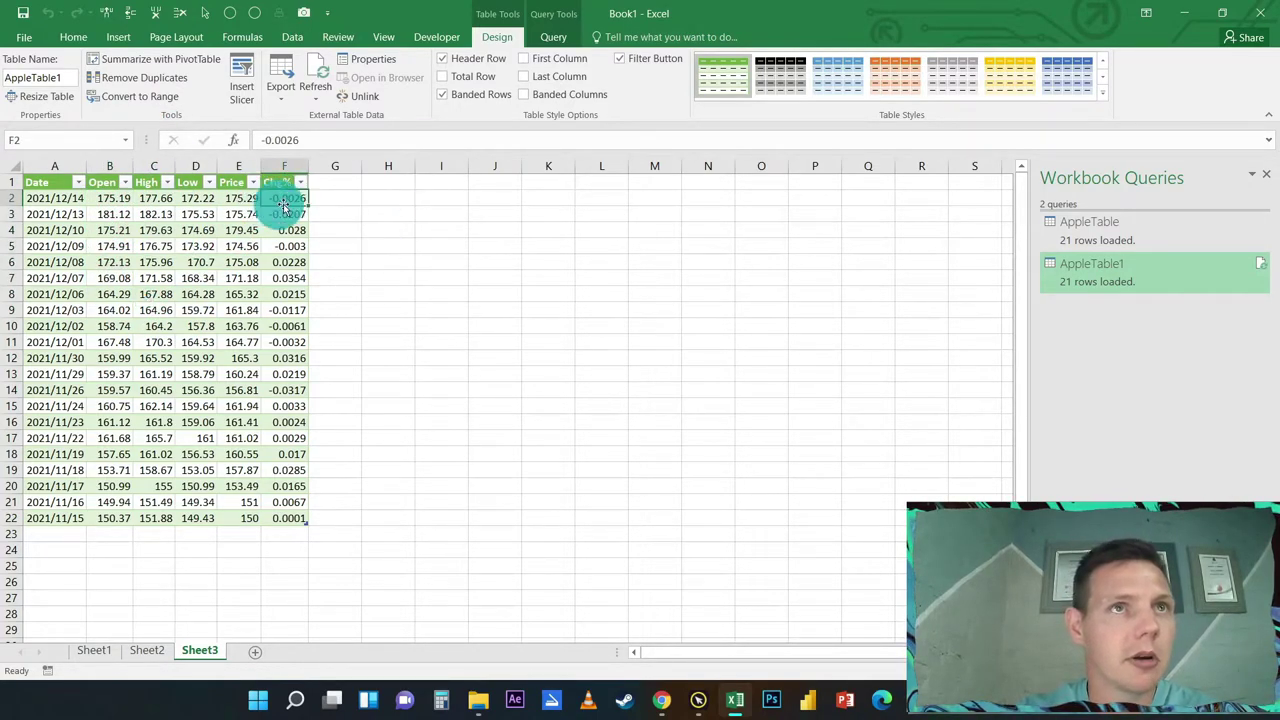
pyautogui.scroll(3, 287, 214)
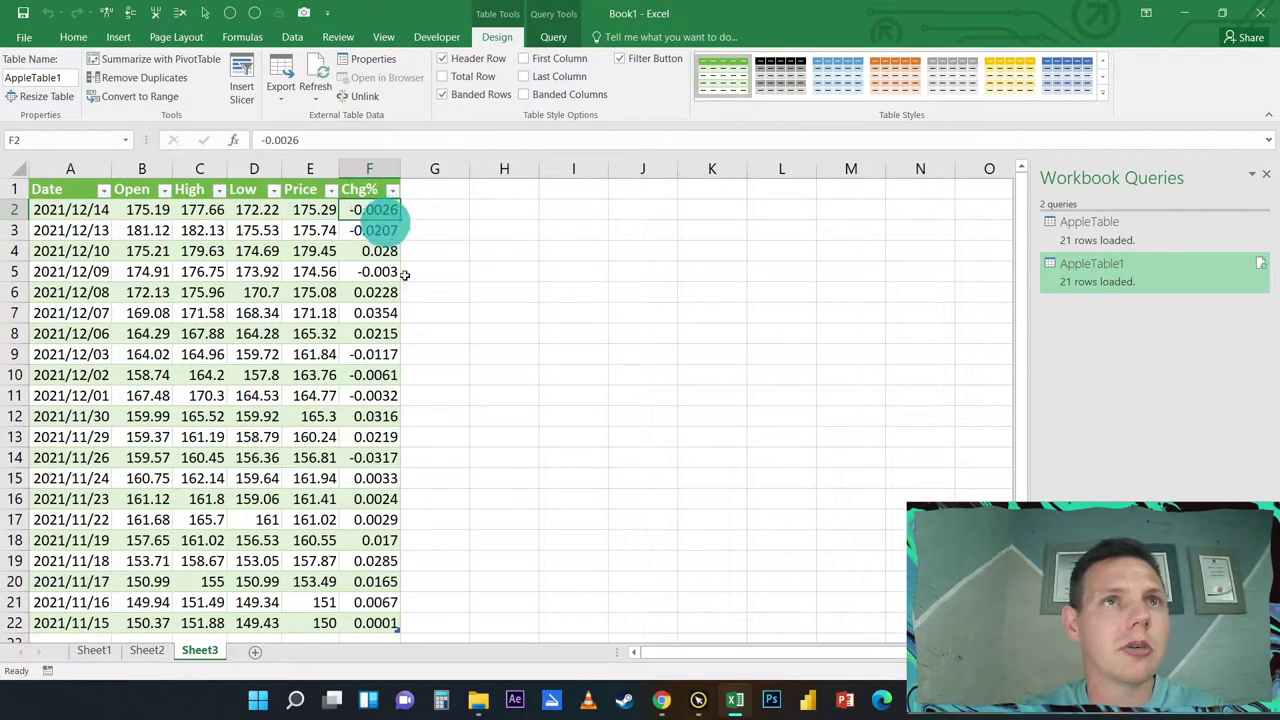
pyautogui.click(425, 330)
# Format the Chg% values in F2:F22 as percentages with two decimal places.
pyautogui.click(375, 214)
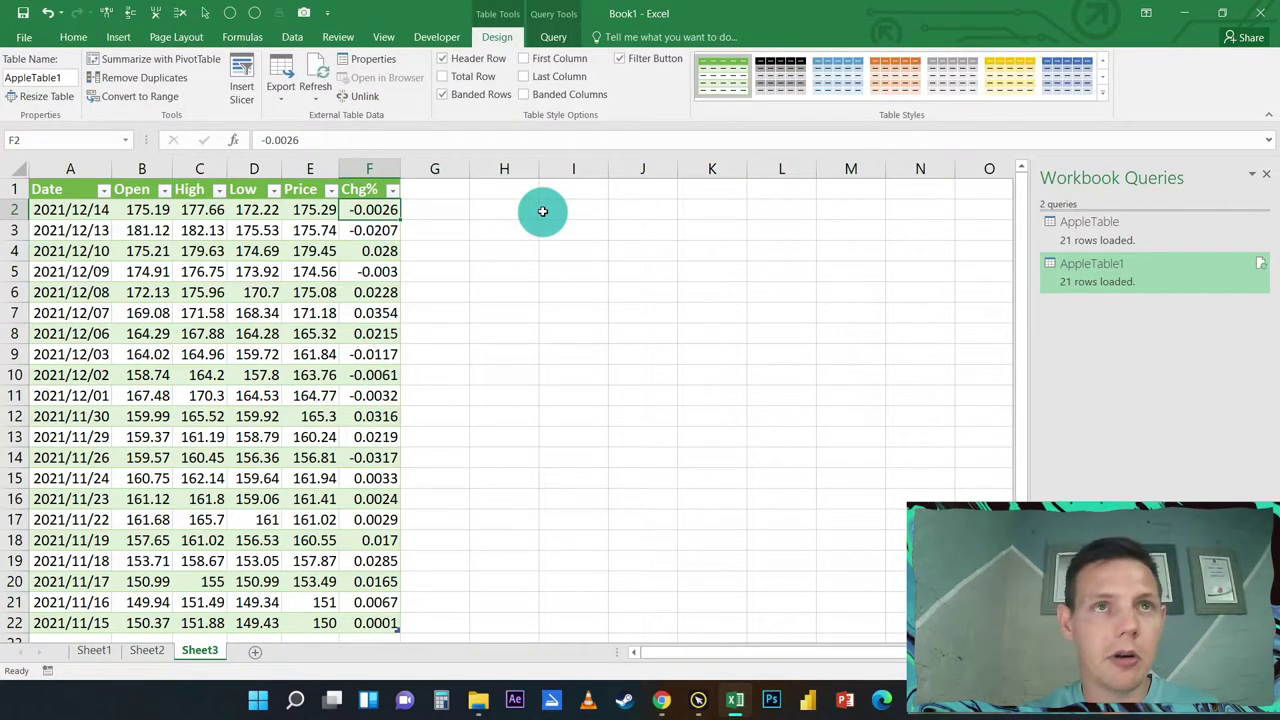
pyautogui.hotkey('ctrl', 'shift', 'Down')
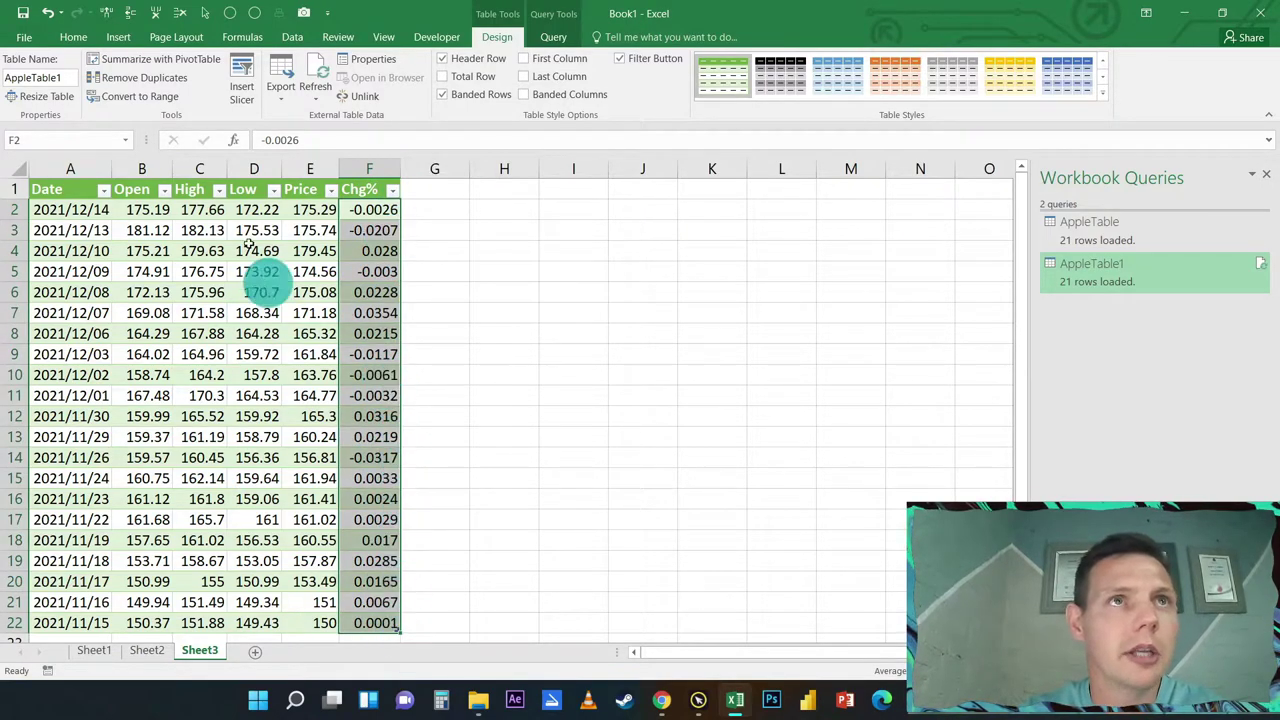
pyautogui.click(68, 40)
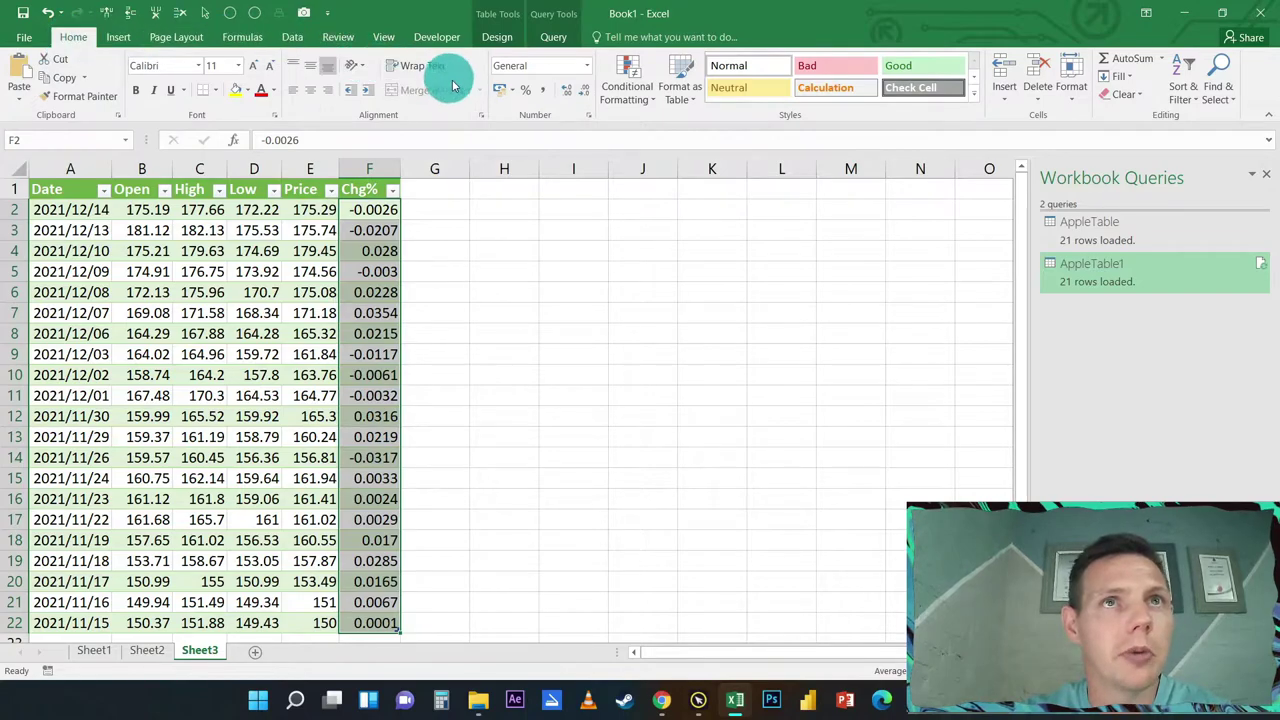
pyautogui.click(527, 93)
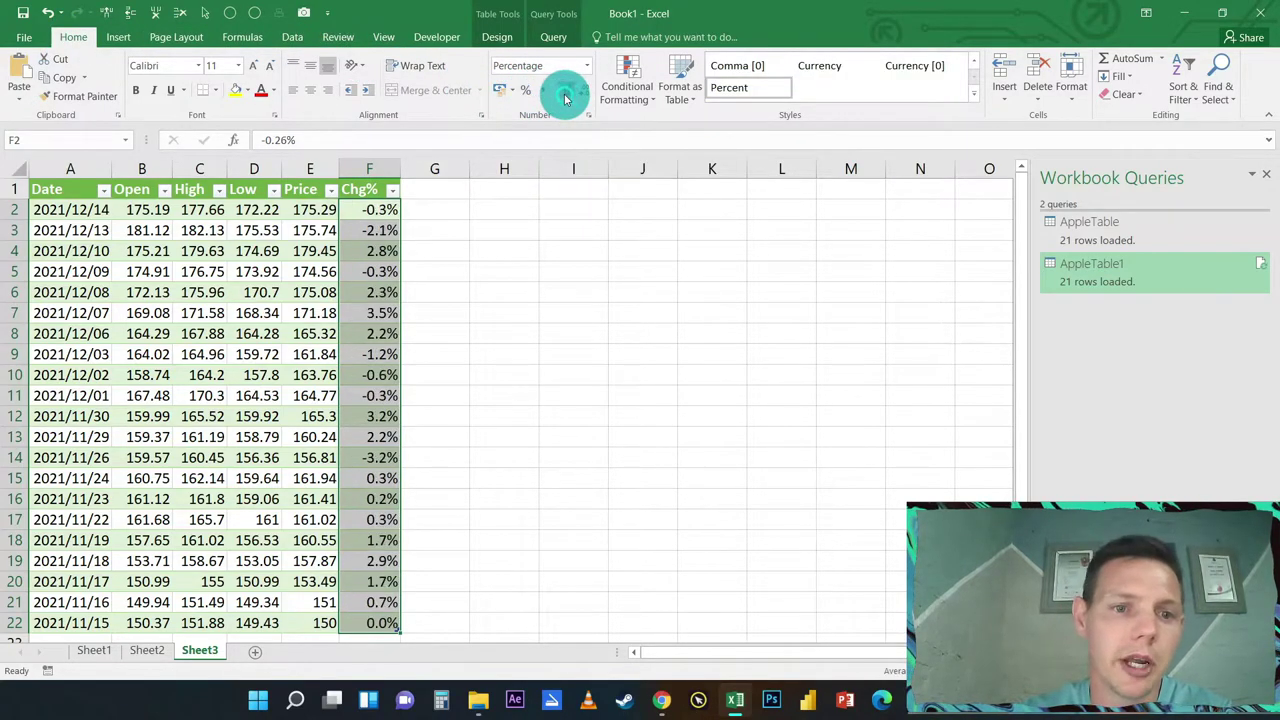
pyautogui.click(565, 97)
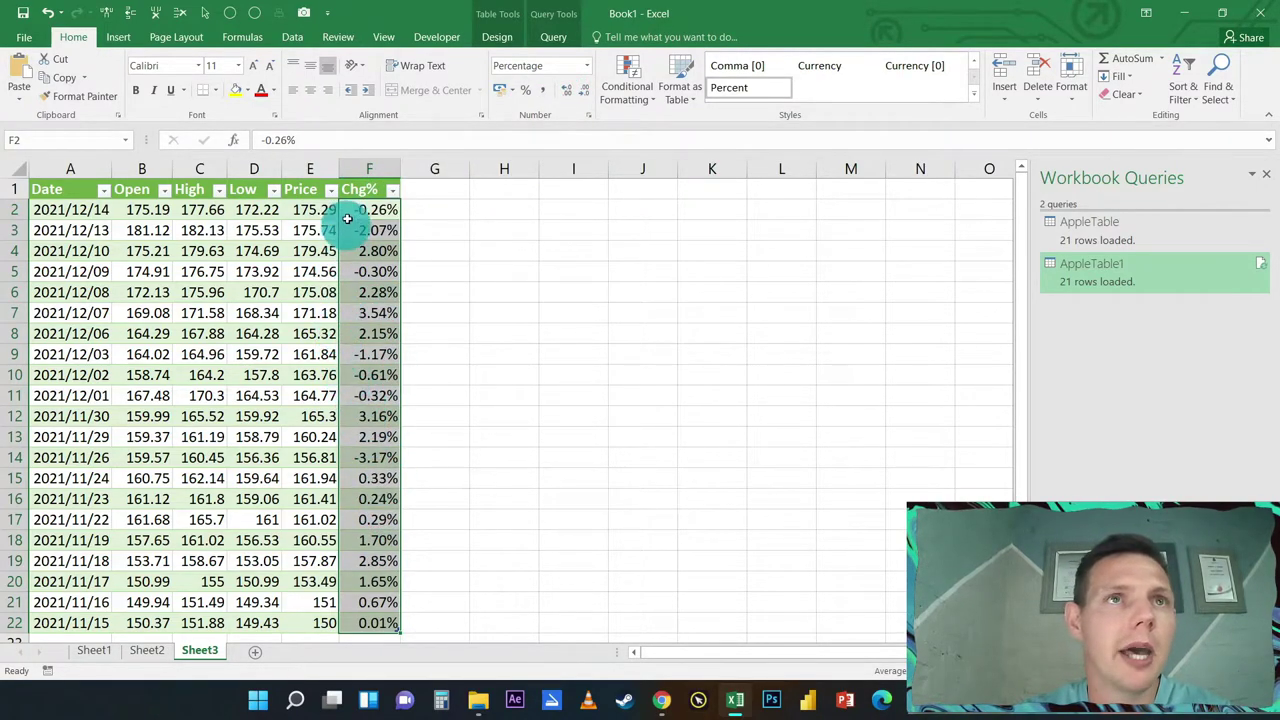
# Apply a green-yellow-red color scale to the Chg% values in F2:F22 and check the highest and lowest changes.
pyautogui.moveTo(350, 213); pyautogui.dragTo(383, 623)
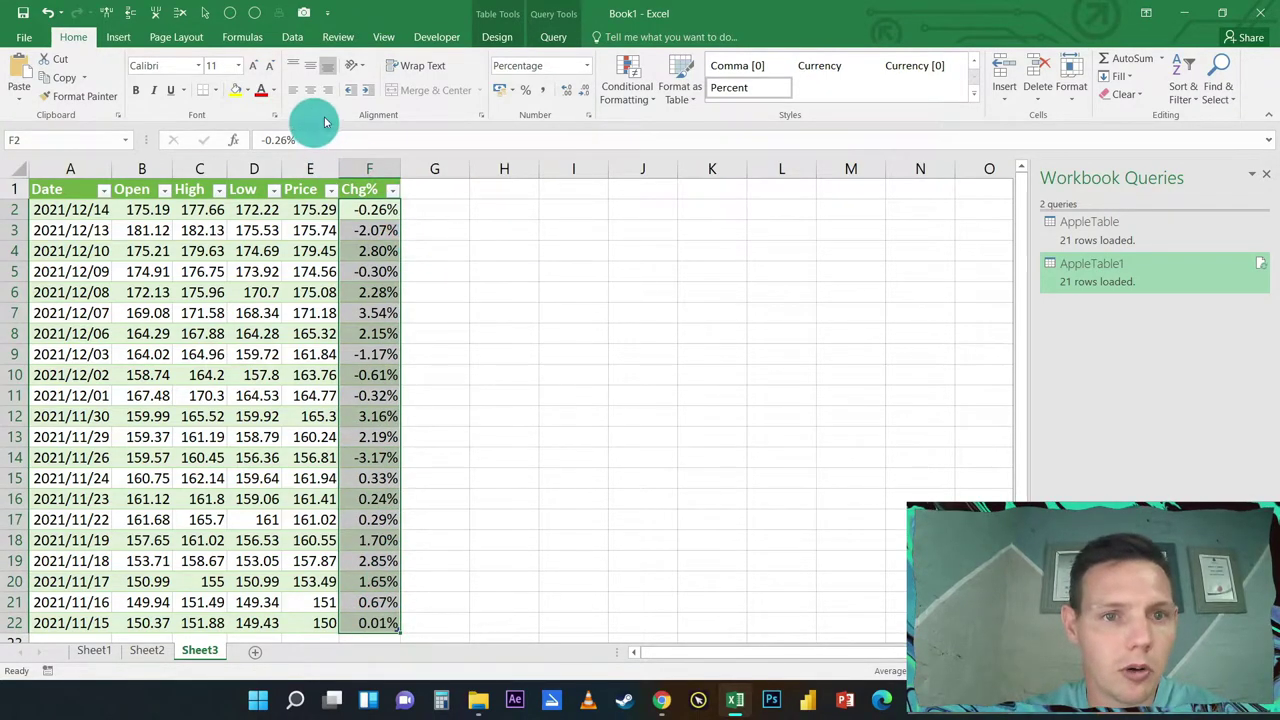
pyautogui.click(641, 93)
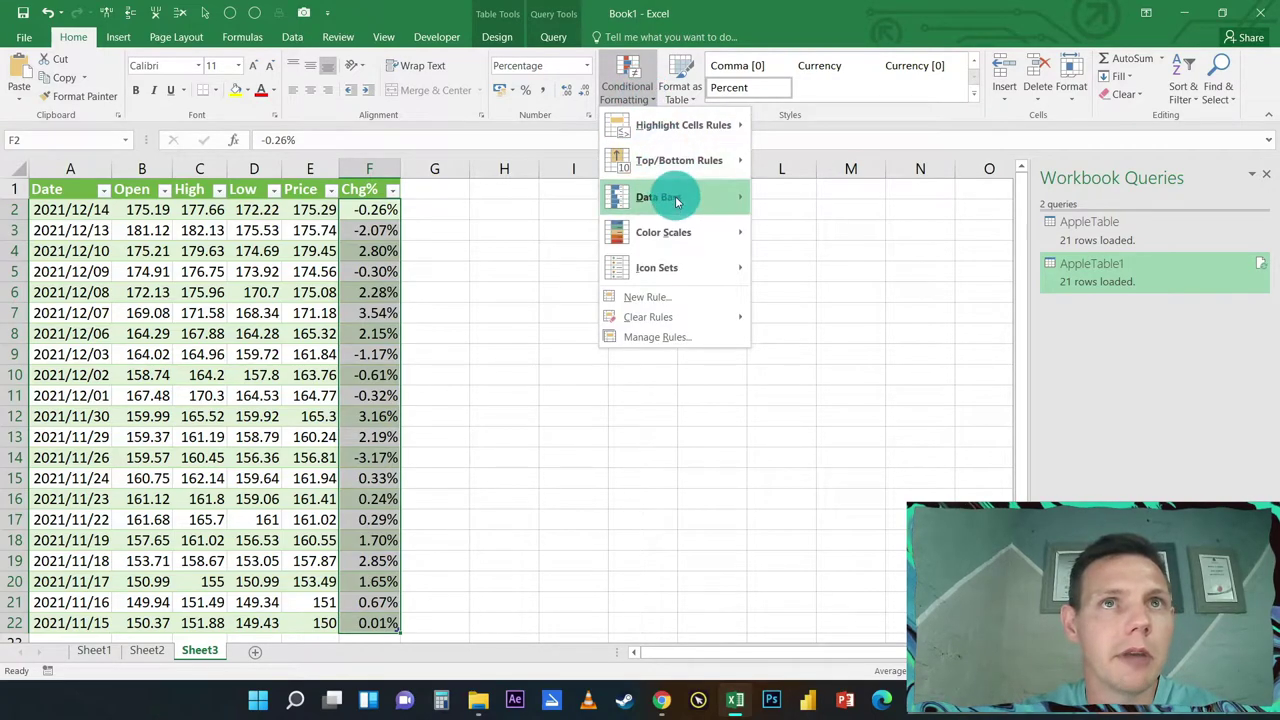
pyautogui.moveTo(731, 234)
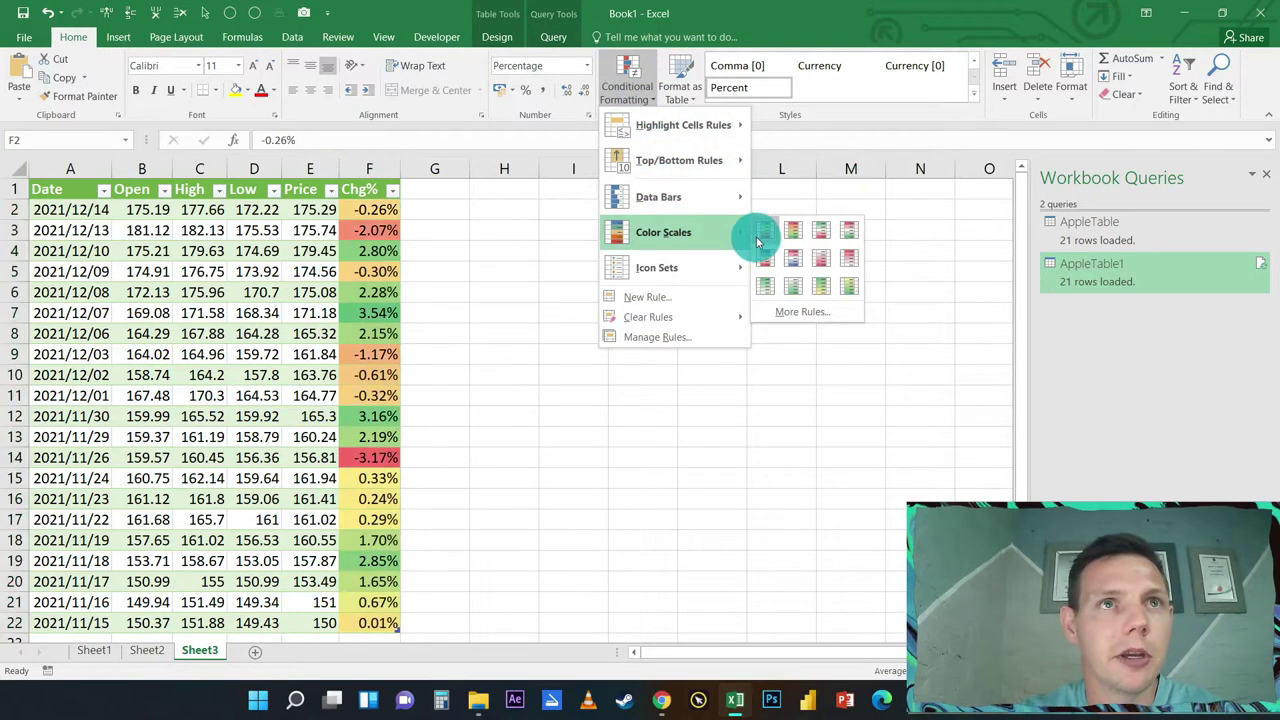
pyautogui.click(763, 236)
pyautogui.click(501, 272)
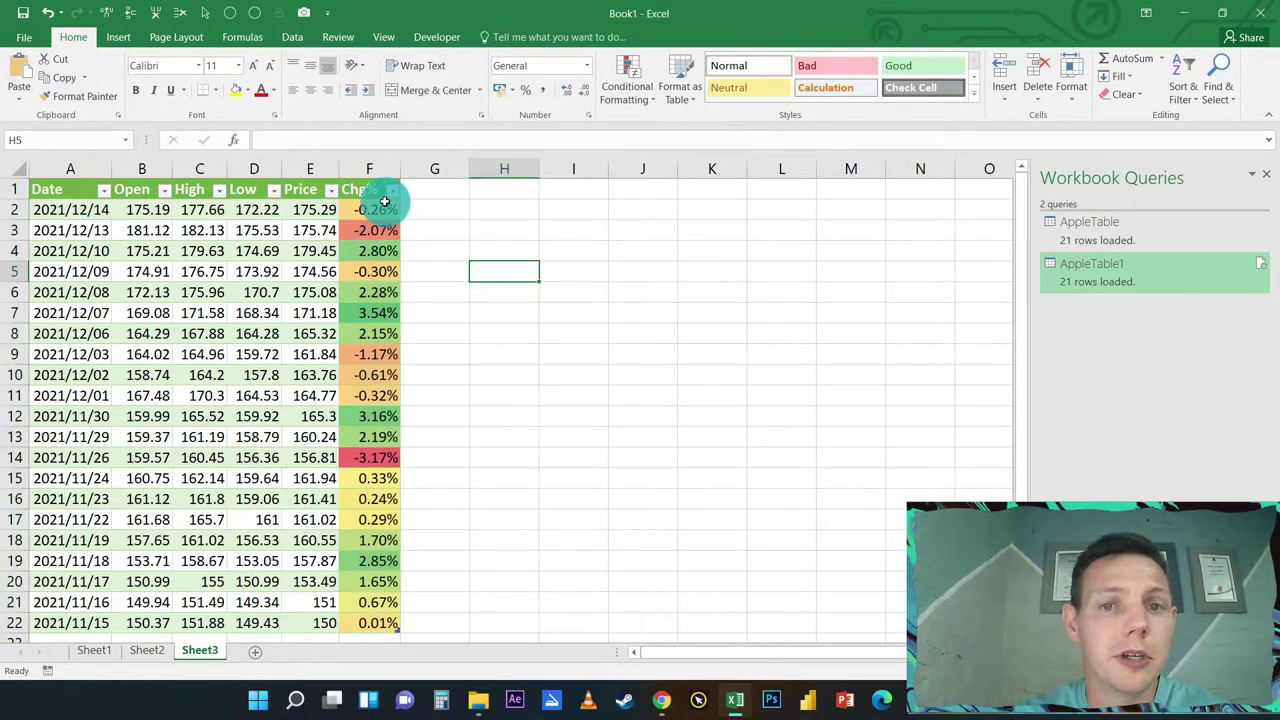
pyautogui.click(358, 316)
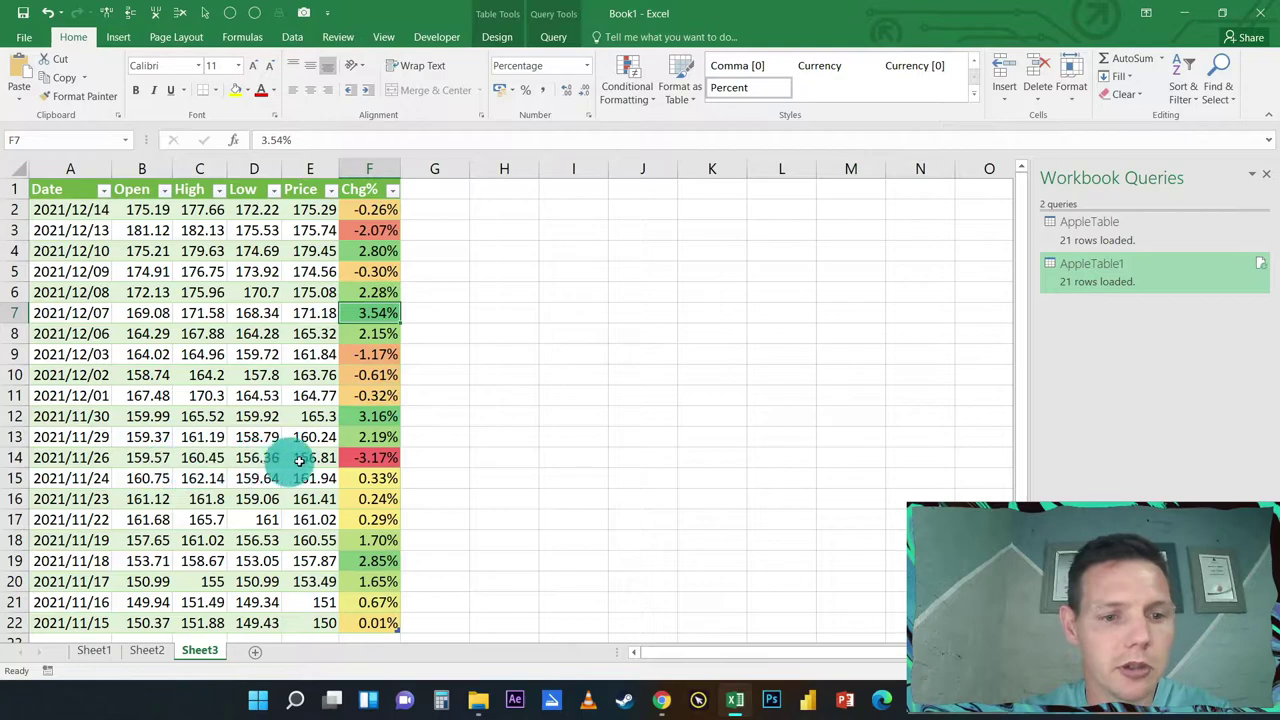
pyautogui.click(353, 457)
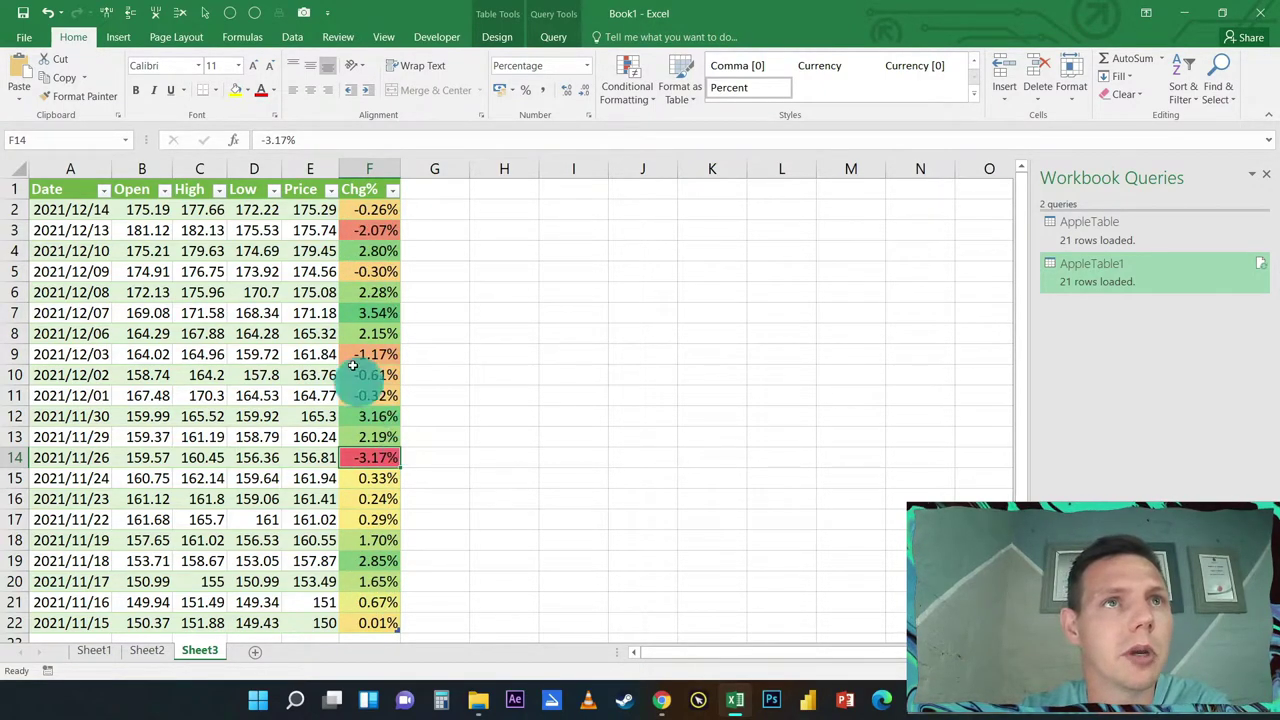
# Apply a green-yellow-red color scale to the Price values in E2:E22 and look over the prices in E2:E6.
pyautogui.click(305, 206)
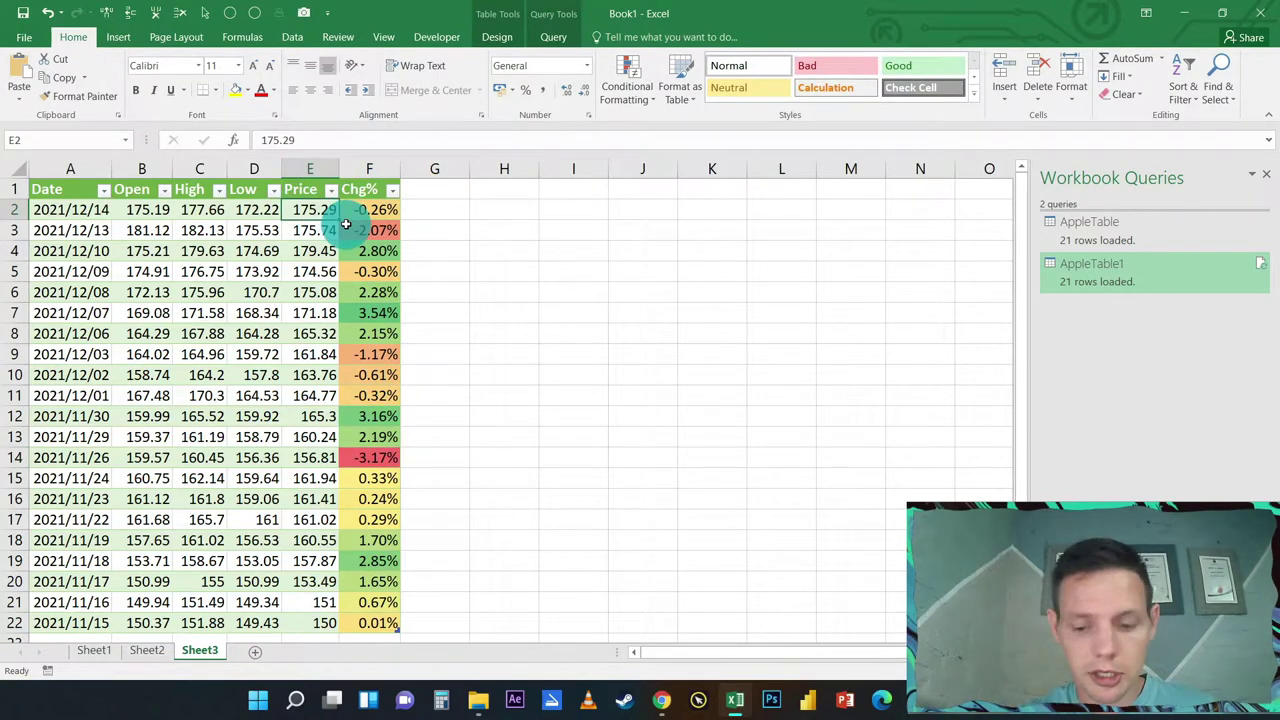
pyautogui.hotkey('ctrl', 'shift', 'Down')
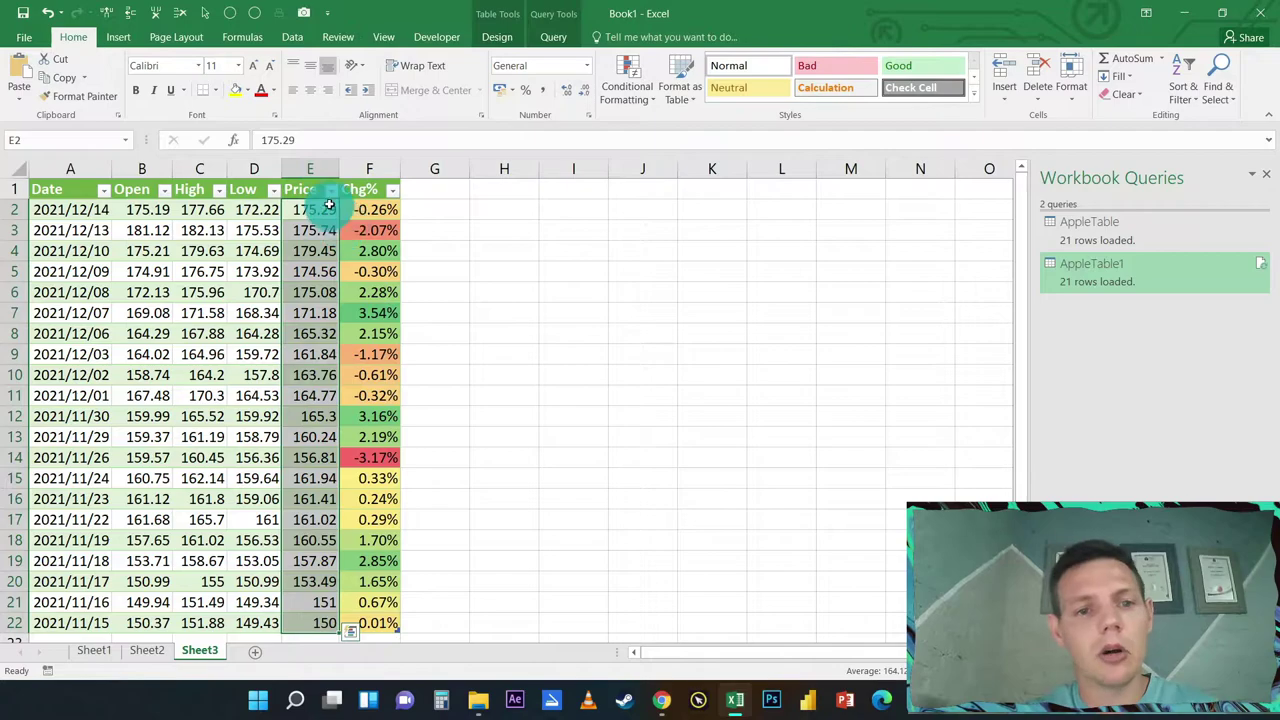
pyautogui.click(628, 92)
pyautogui.moveTo(694, 238)
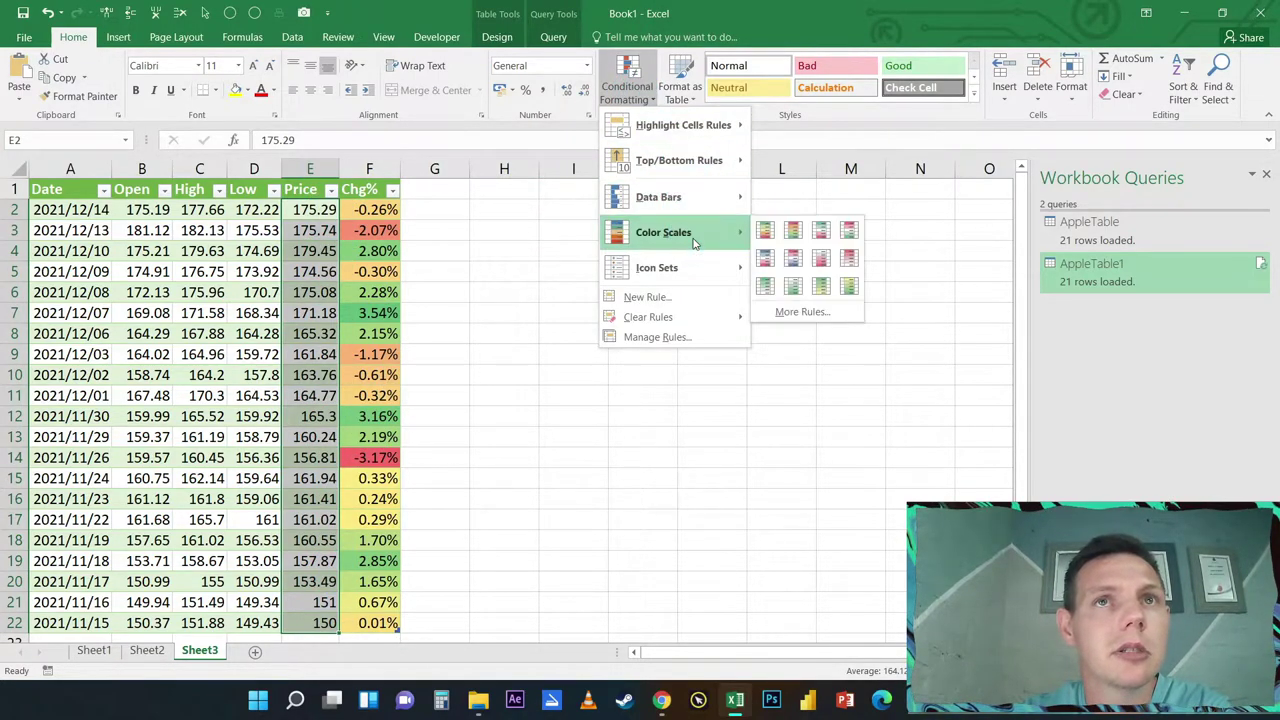
pyautogui.click(767, 236)
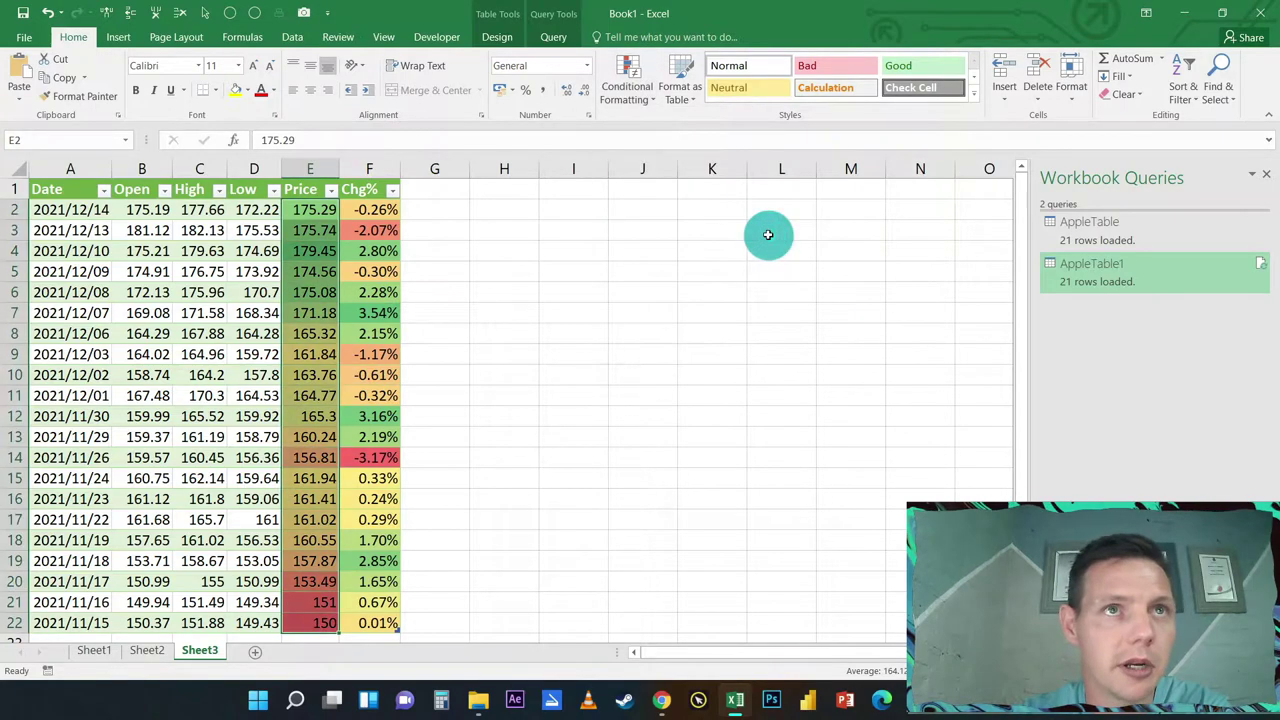
pyautogui.click(643, 312)
pyautogui.moveTo(318, 210); pyautogui.dragTo(320, 292)
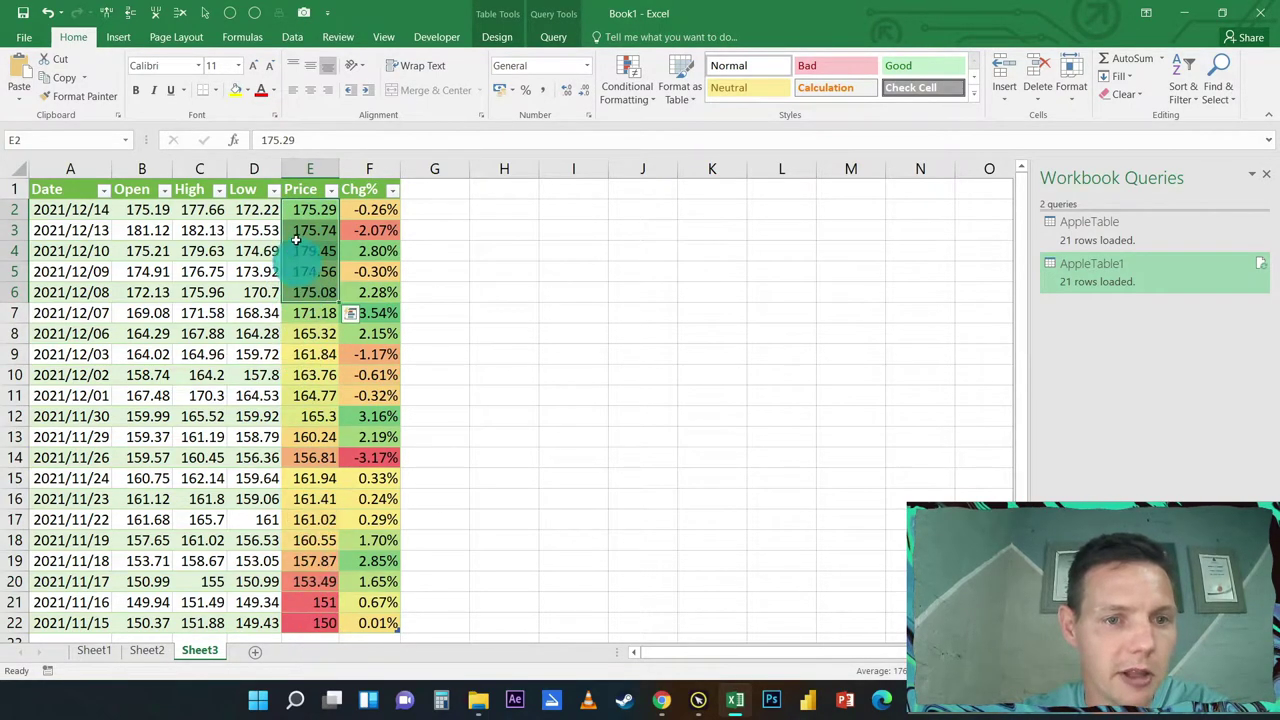
pyautogui.click(558, 321)
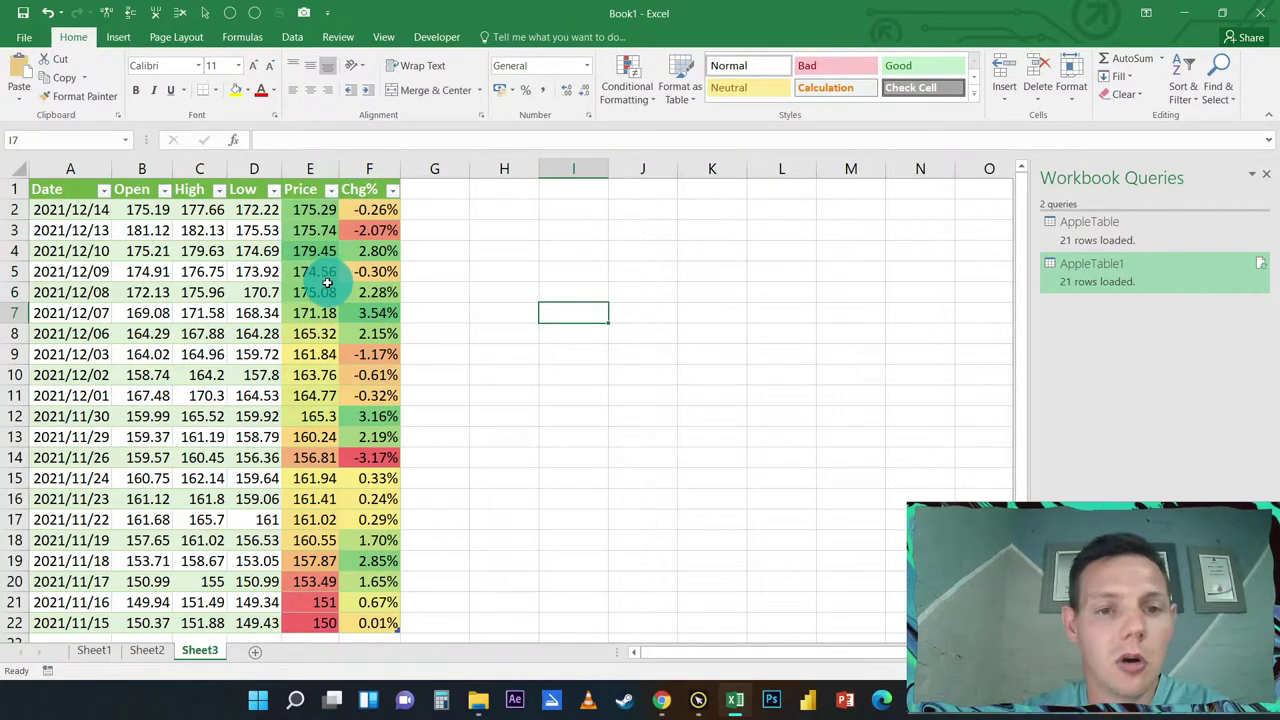
# Enter the heading Apple in H1 with the labels Min in H2 and Max in I2.
pyautogui.click(496, 192)
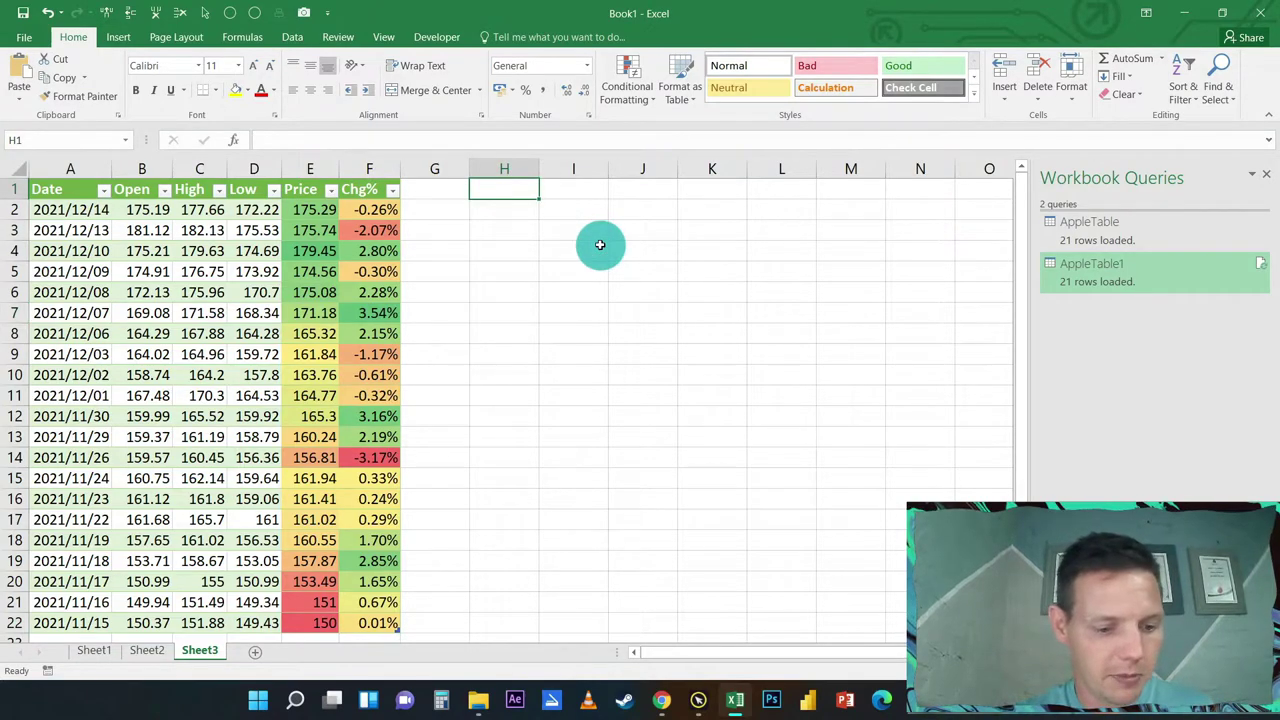
pyautogui.write('Apple')
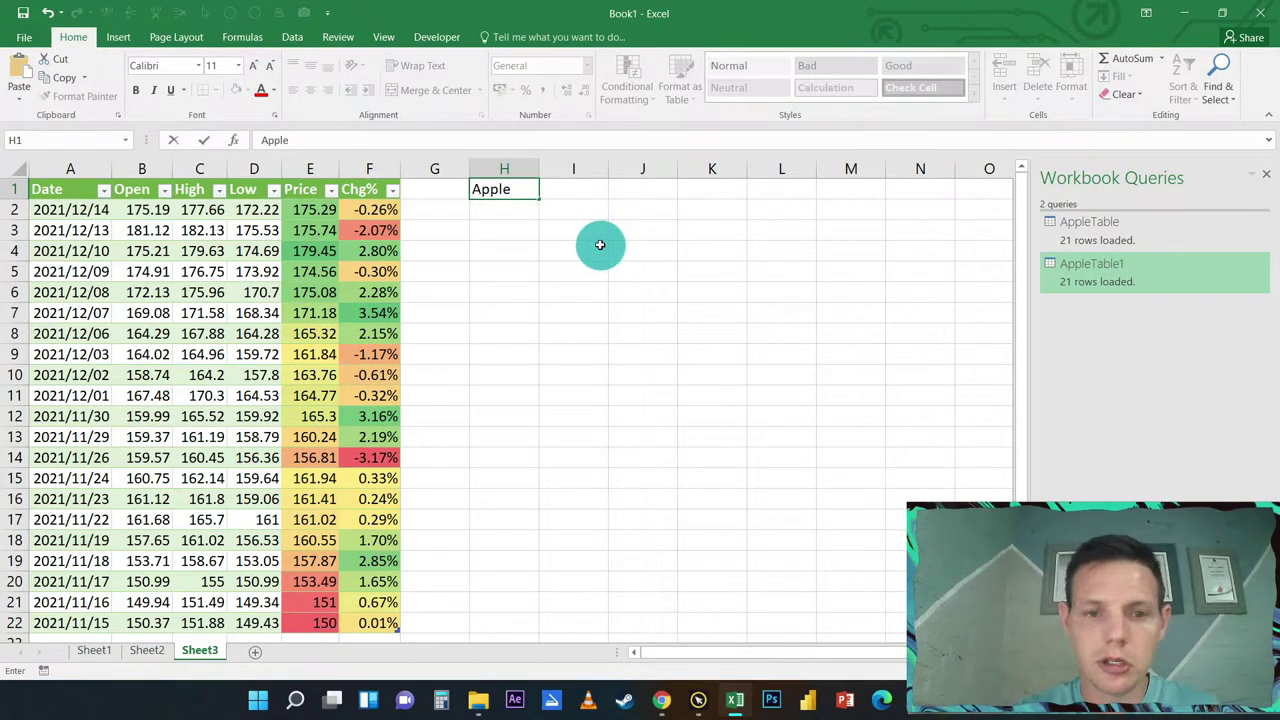
pyautogui.press('Return')
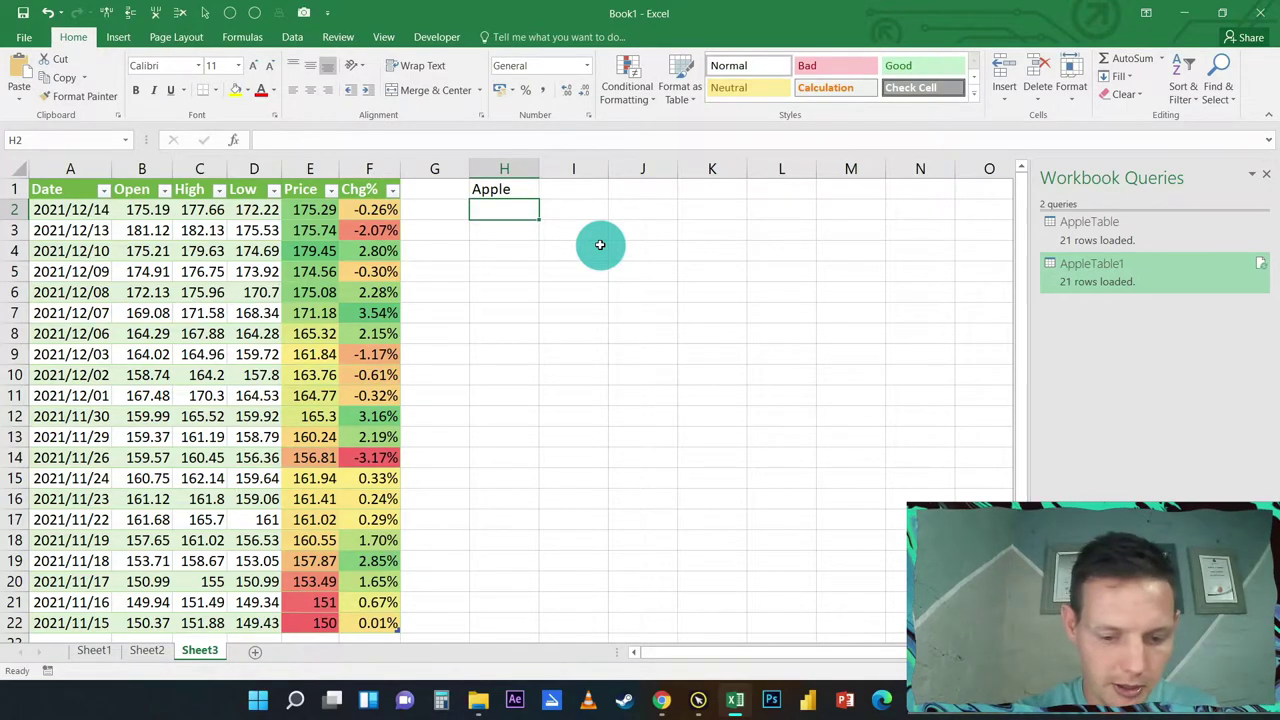
pyautogui.write('Min')
pyautogui.press('Tab')
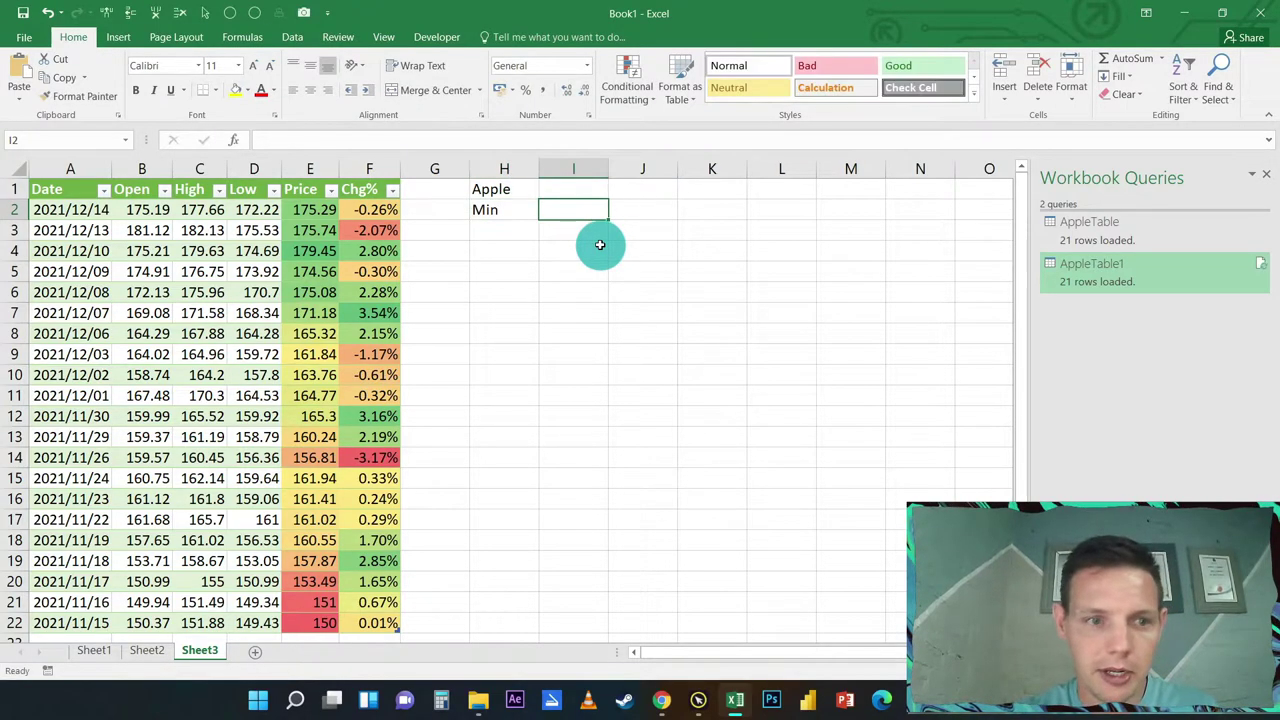
pyautogui.write('Max')
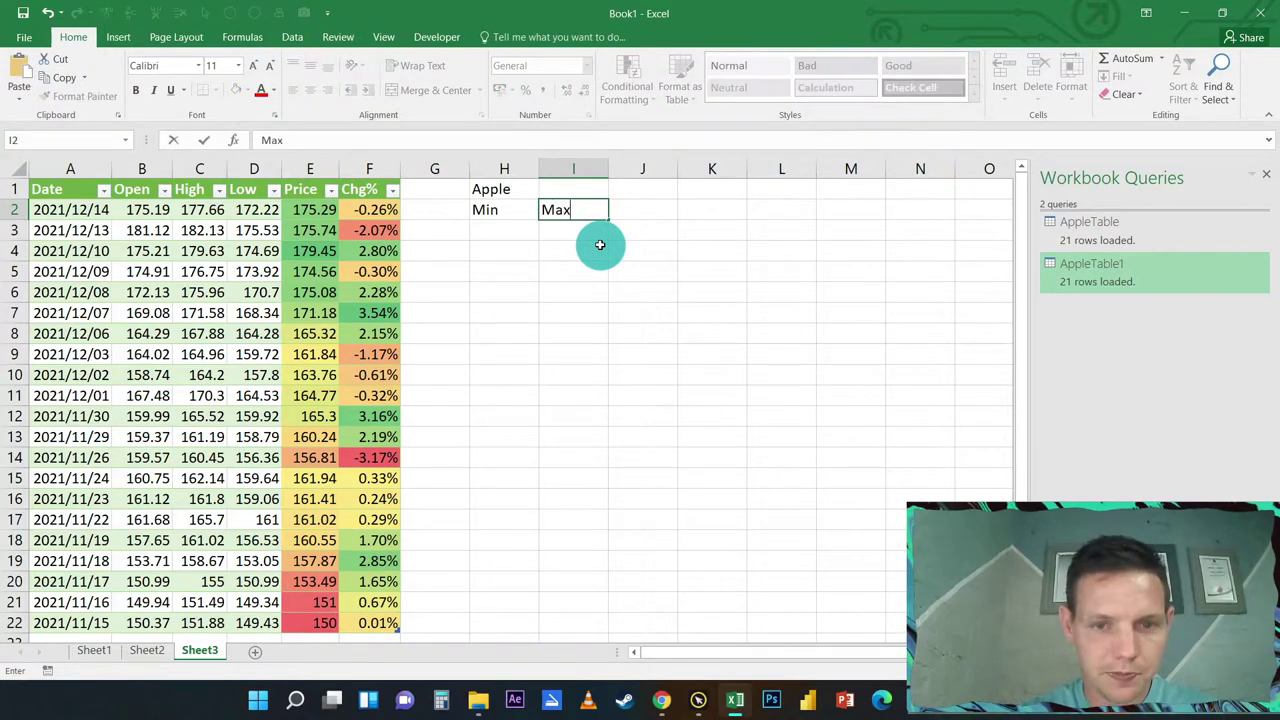
pyautogui.press('Return')
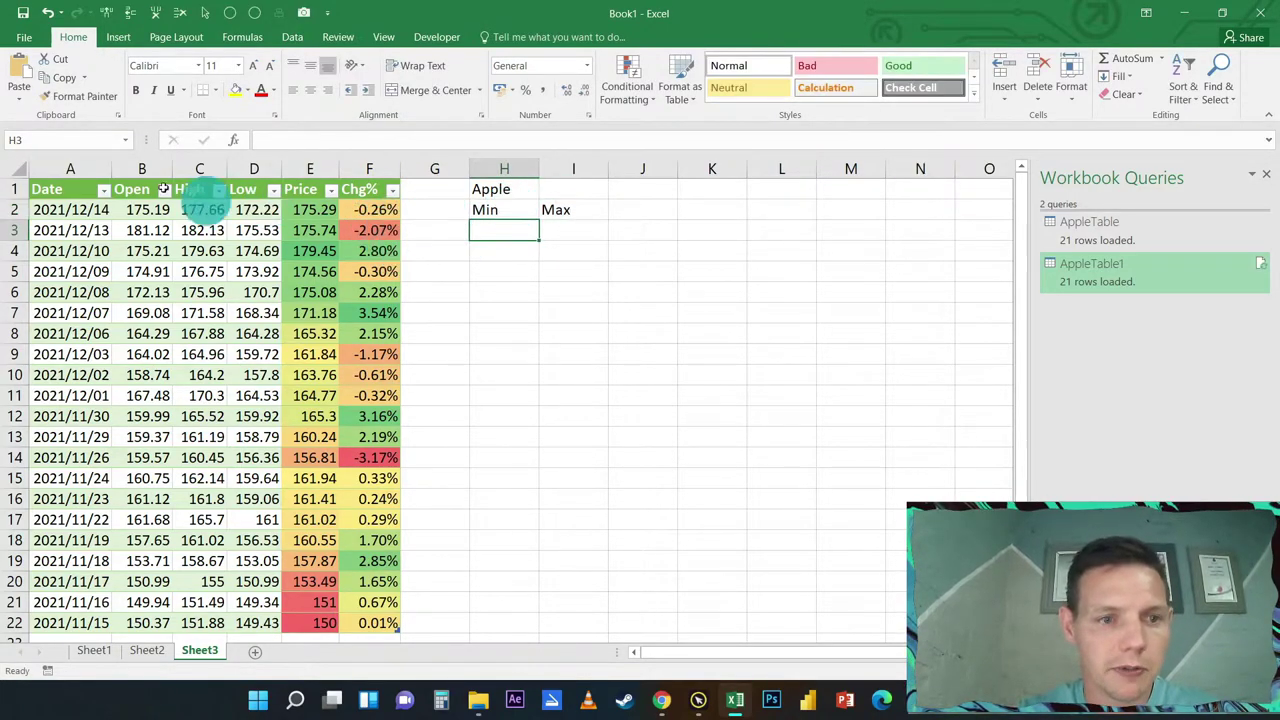
# Copy the table header formatting from A1:B1 to the Min and Max labels in H2:I2 and the Apple heading row H1:I1.
pyautogui.moveTo(76, 189); pyautogui.dragTo(122, 189)
pyautogui.click(98, 103)
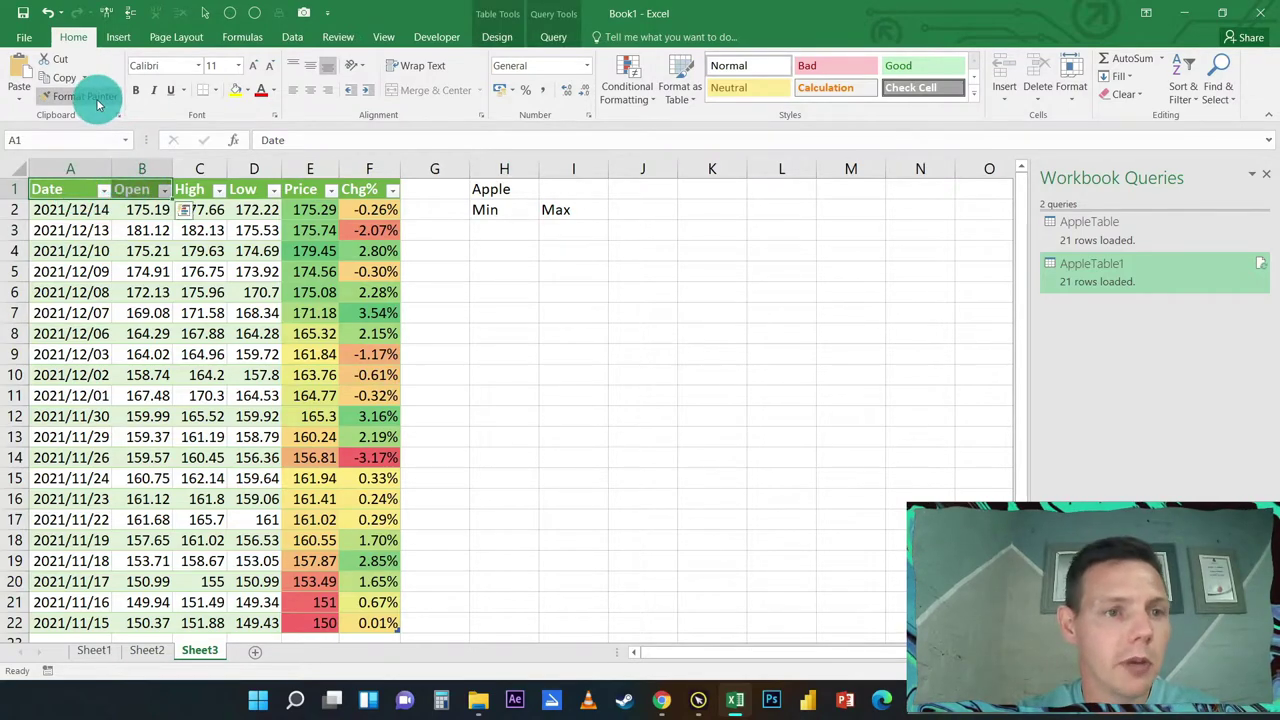
pyautogui.moveTo(489, 208); pyautogui.dragTo(565, 209)
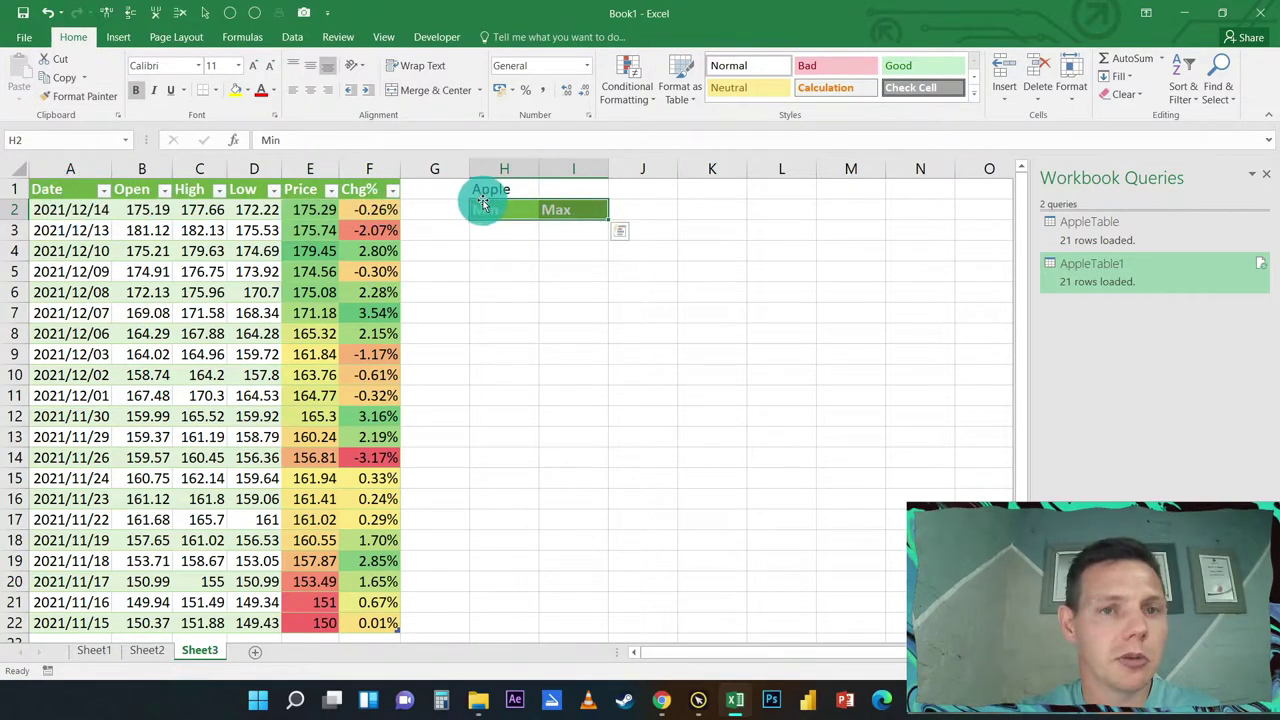
pyautogui.click(56, 96)
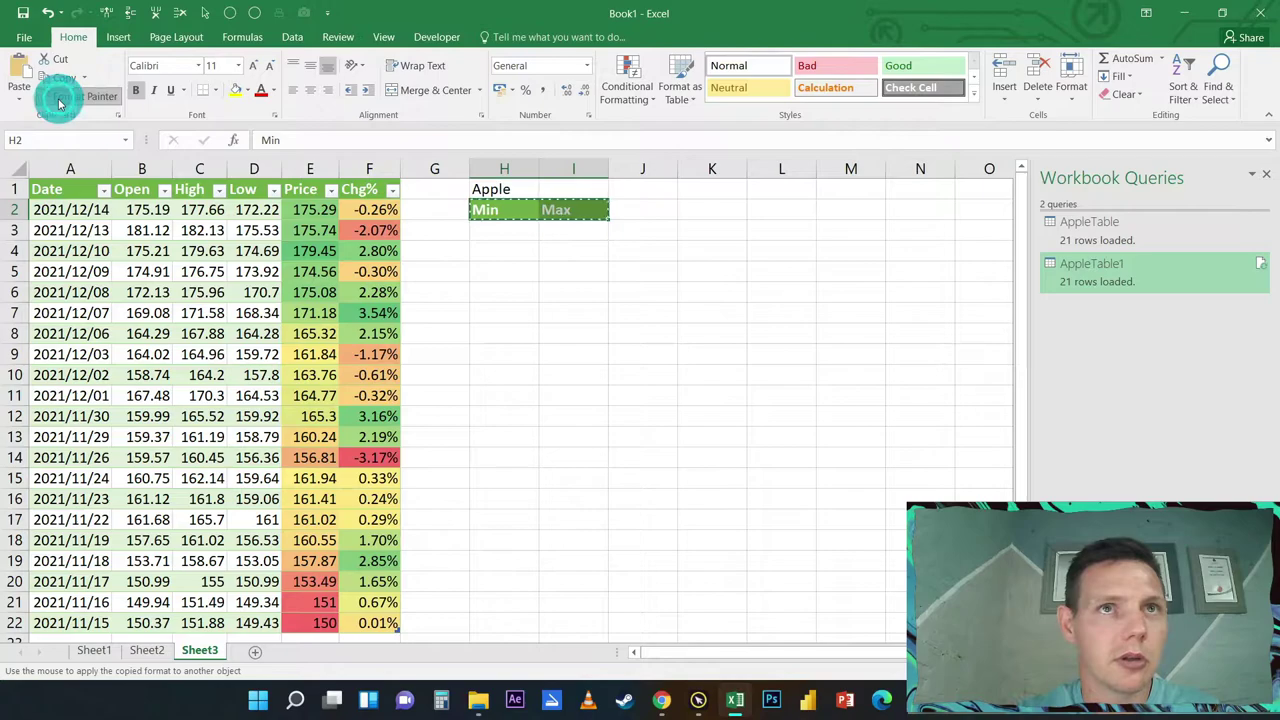
pyautogui.click(473, 190)
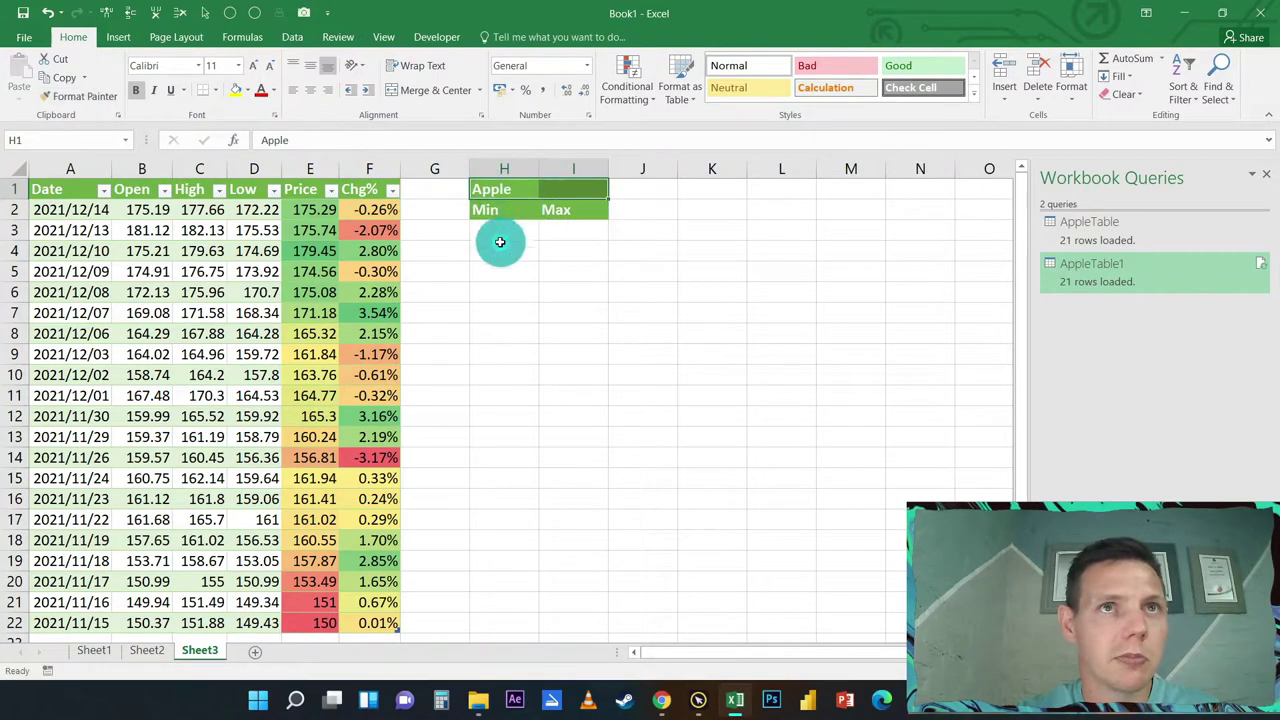
# Merge and center the Apple heading across H1:I1 and center the contents of columns H and I.
pyautogui.click(455, 100)
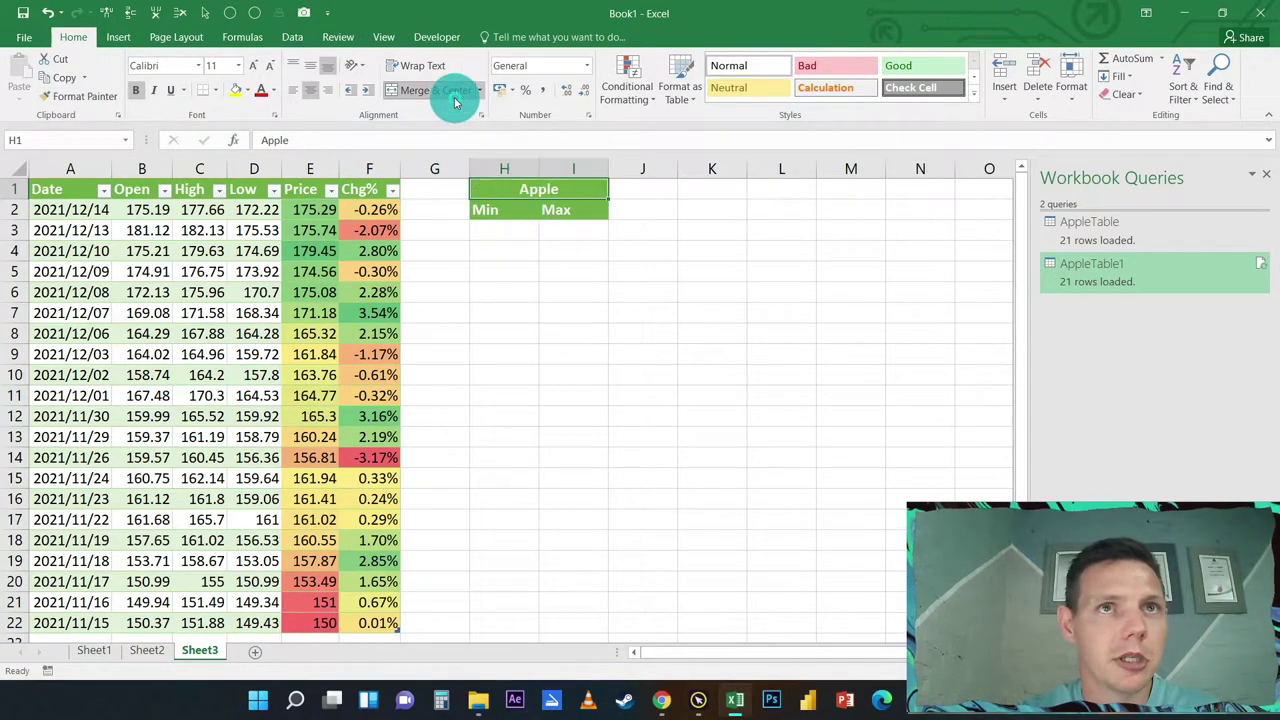
pyautogui.click(507, 166)
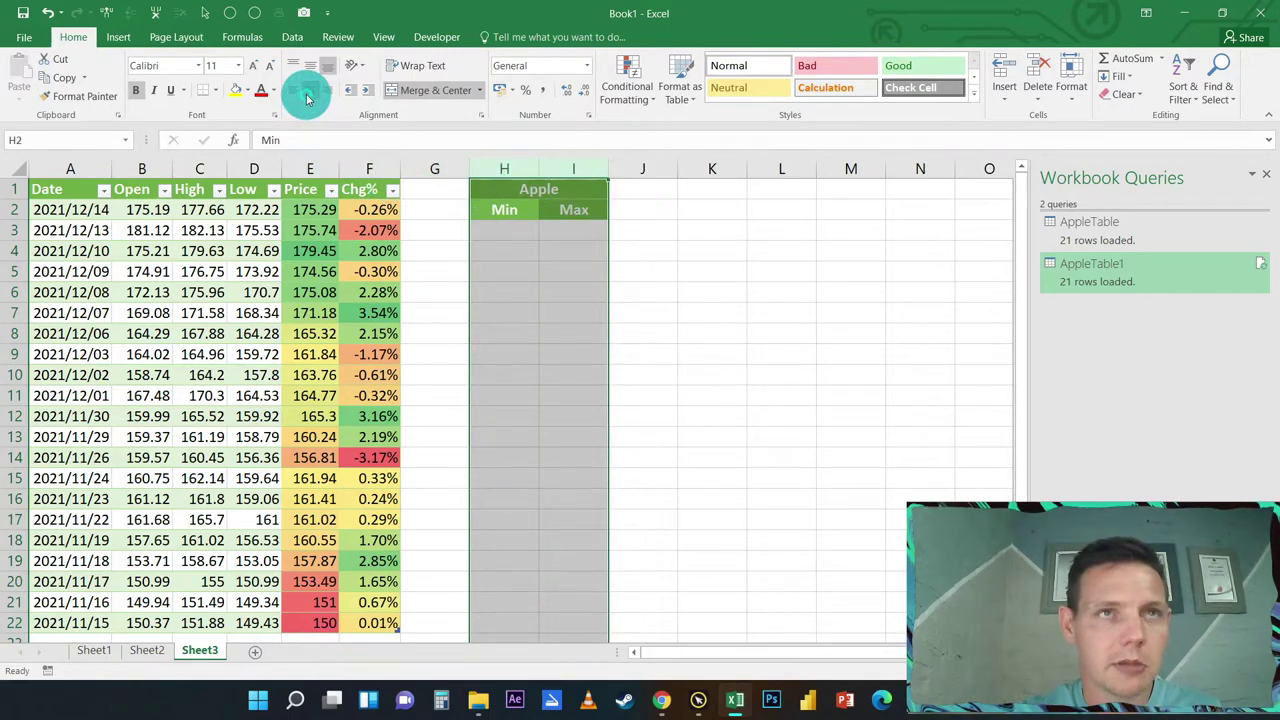
pyautogui.click(312, 100)
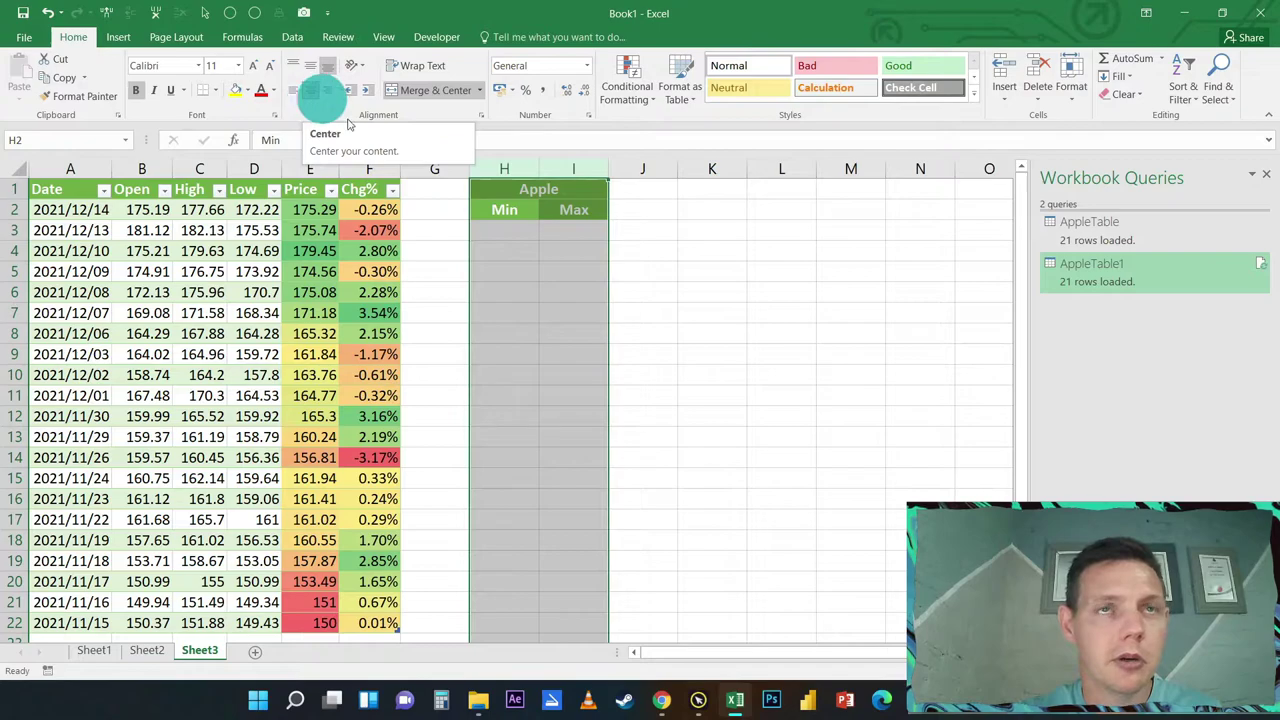
# Calculate the minimum of AppleTable1's Open to Low columns in H3 with =MIN(AppleTable1[[Open]:[Low]]).
pyautogui.click(503, 231)
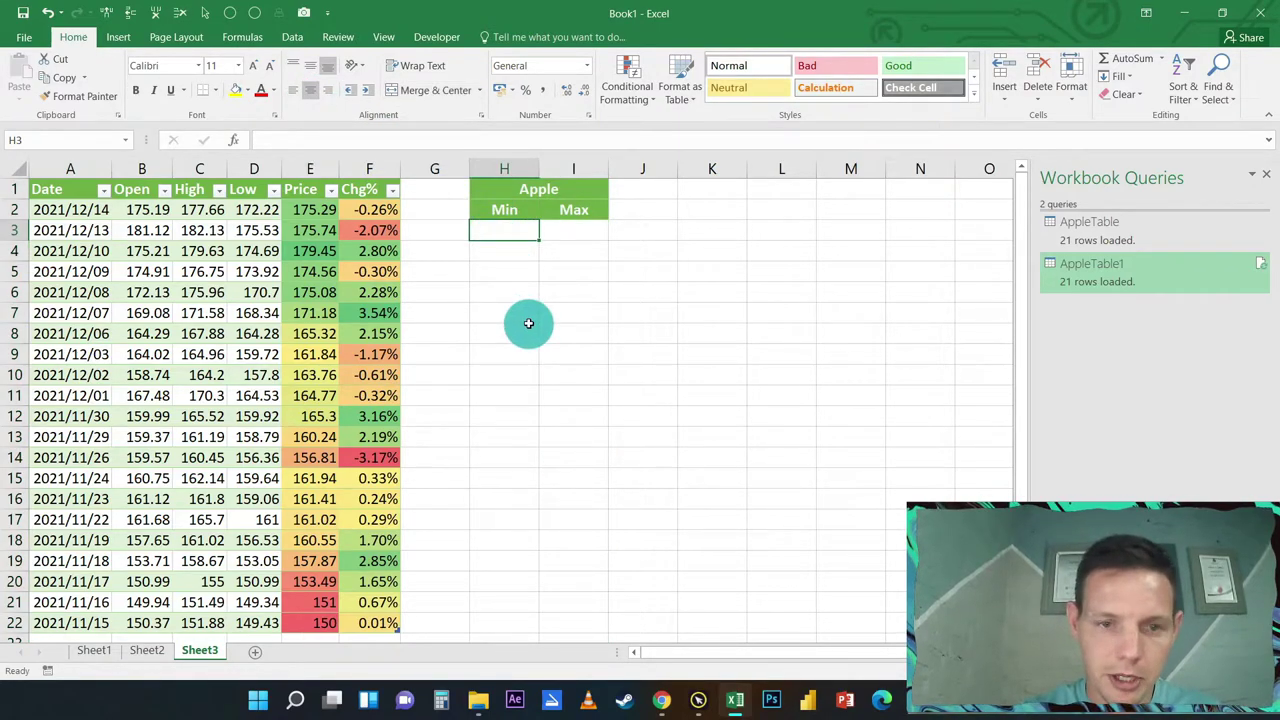
pyautogui.write('=m')
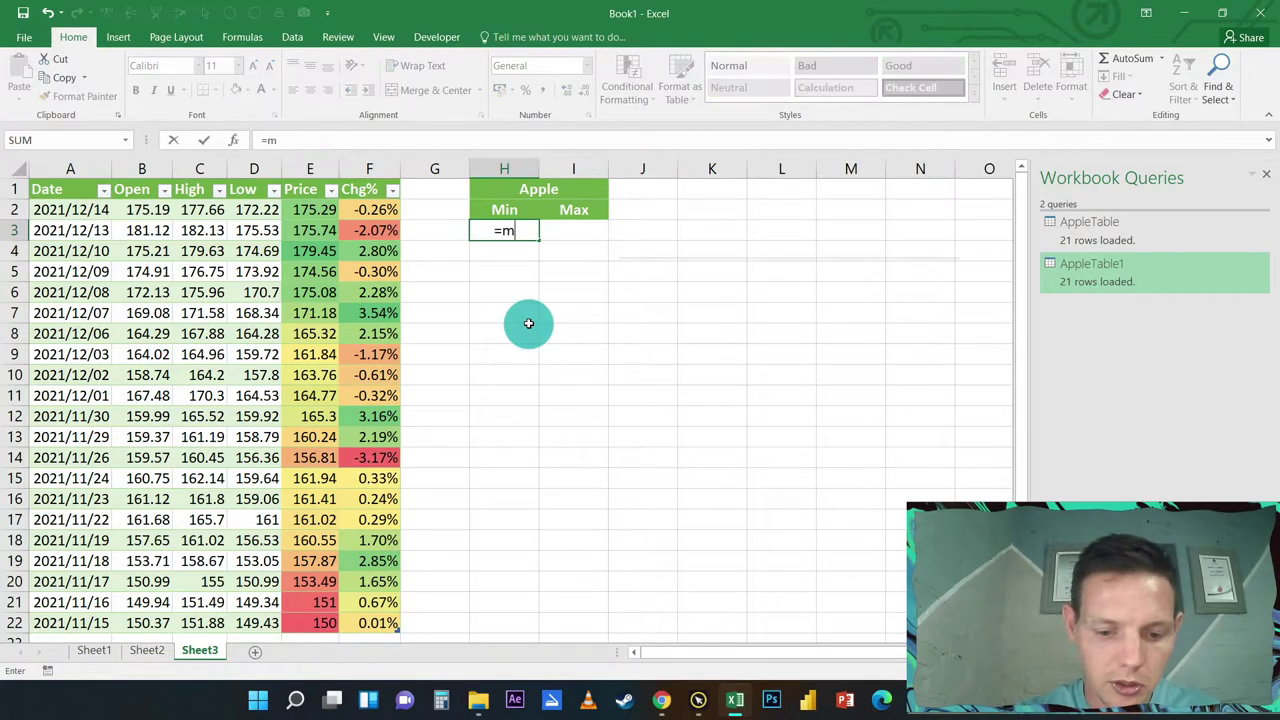
pyautogui.write('in(')
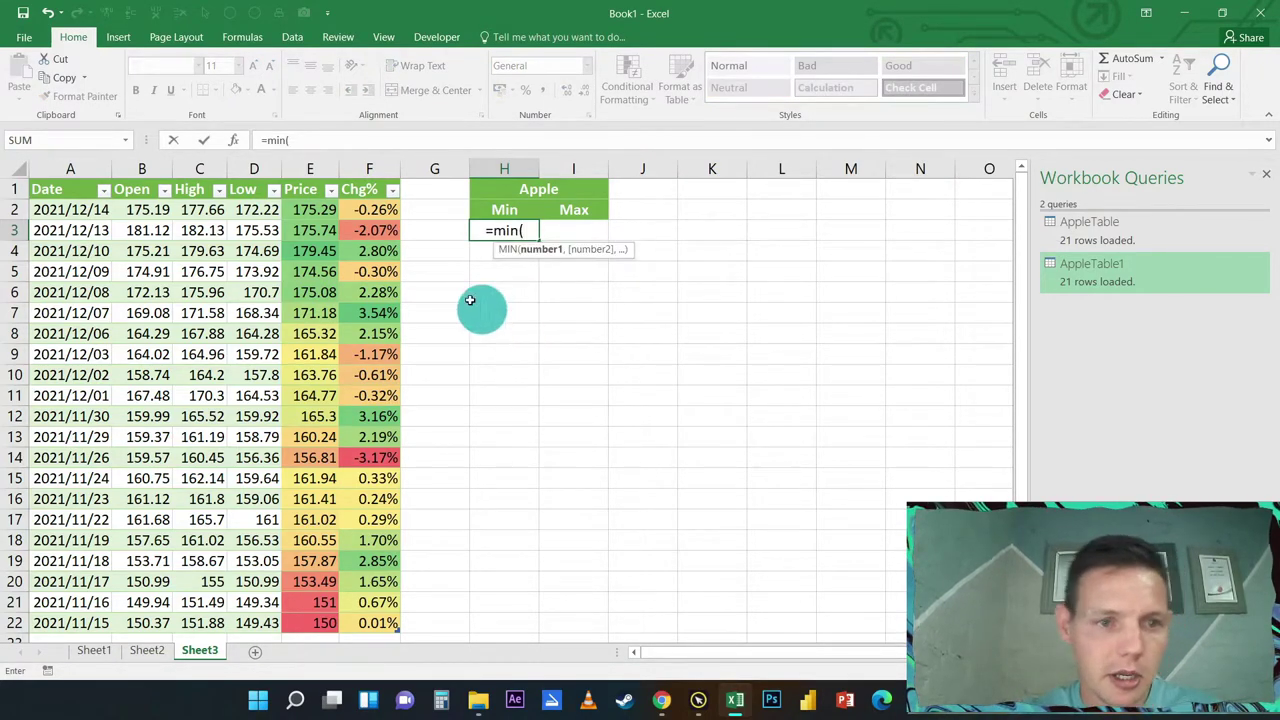
pyautogui.moveTo(141, 212); pyautogui.dragTo(258, 622)
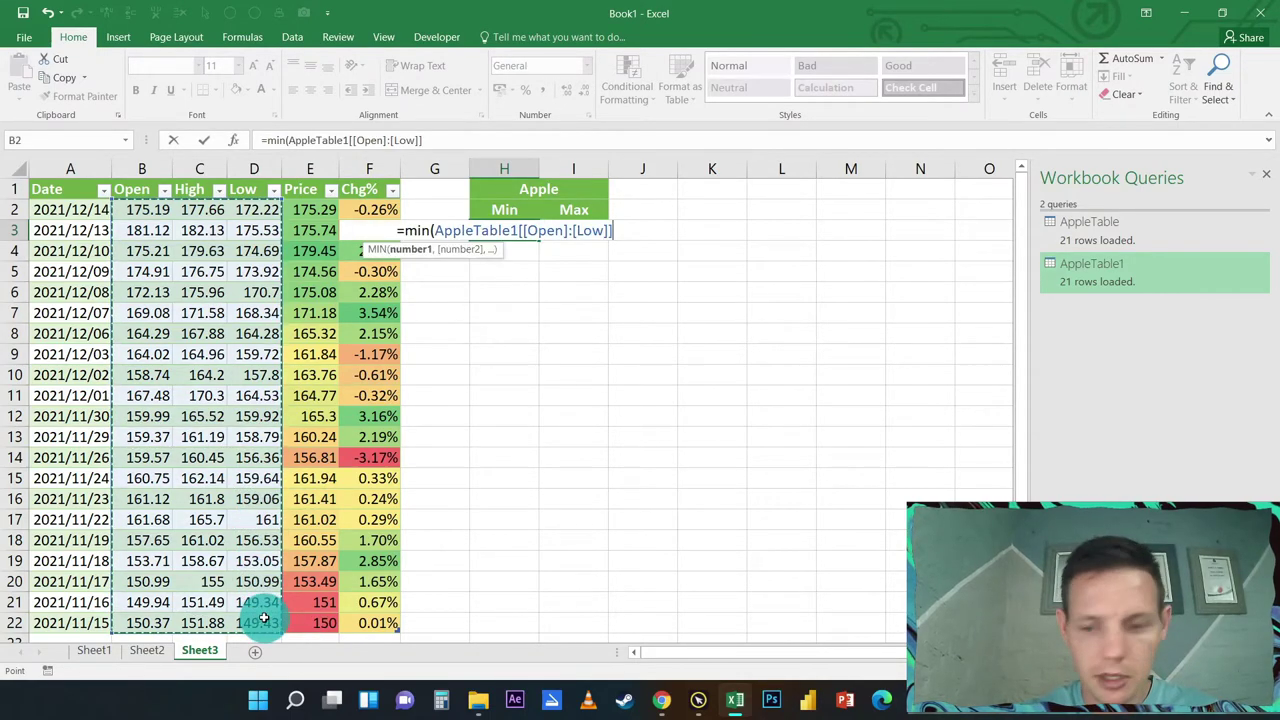
pyautogui.press('Return')
pyautogui.click(512, 232)
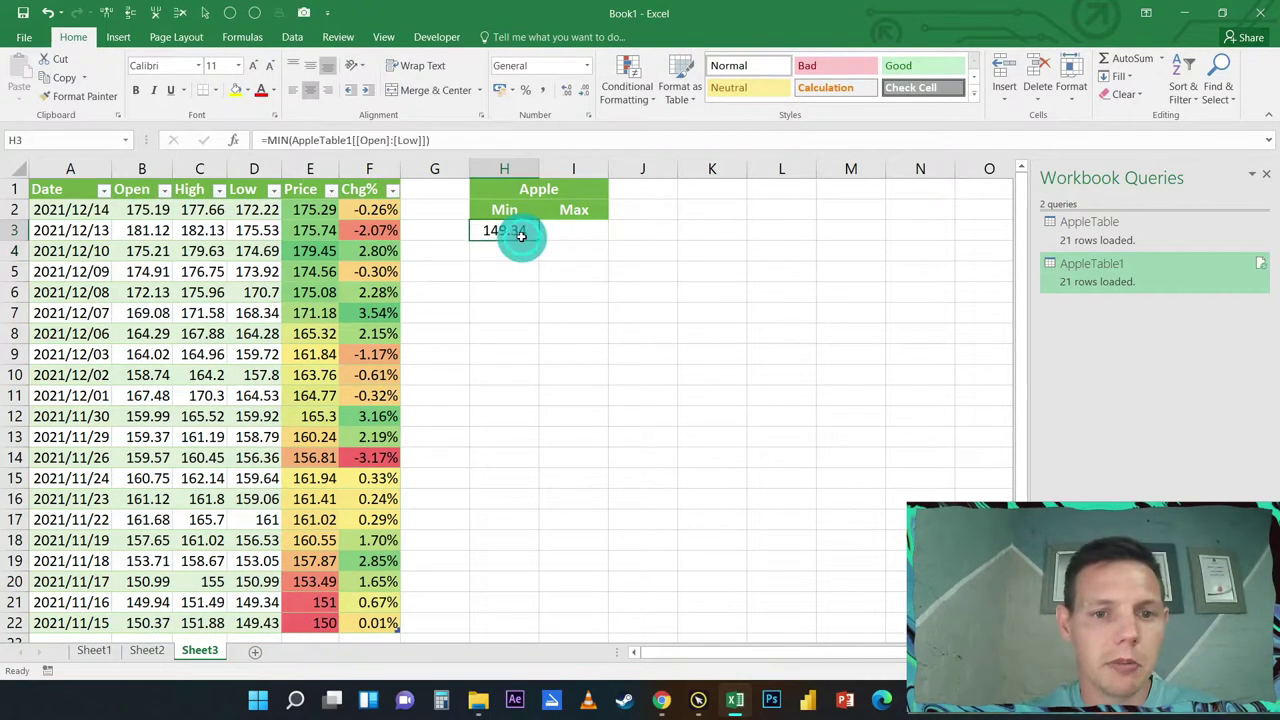
# Calculate the maximum of the table's Open, High and Low columns in I3 with the MAX function.
pyautogui.click(569, 236)
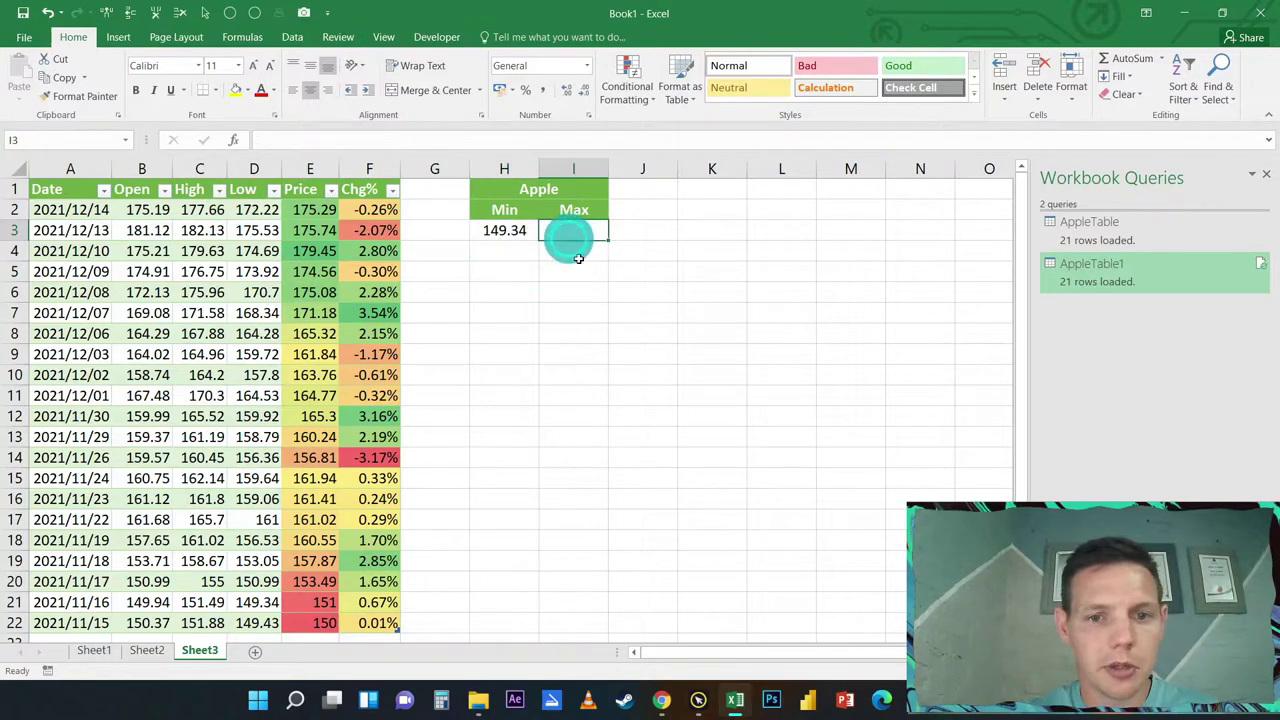
pyautogui.write('=')
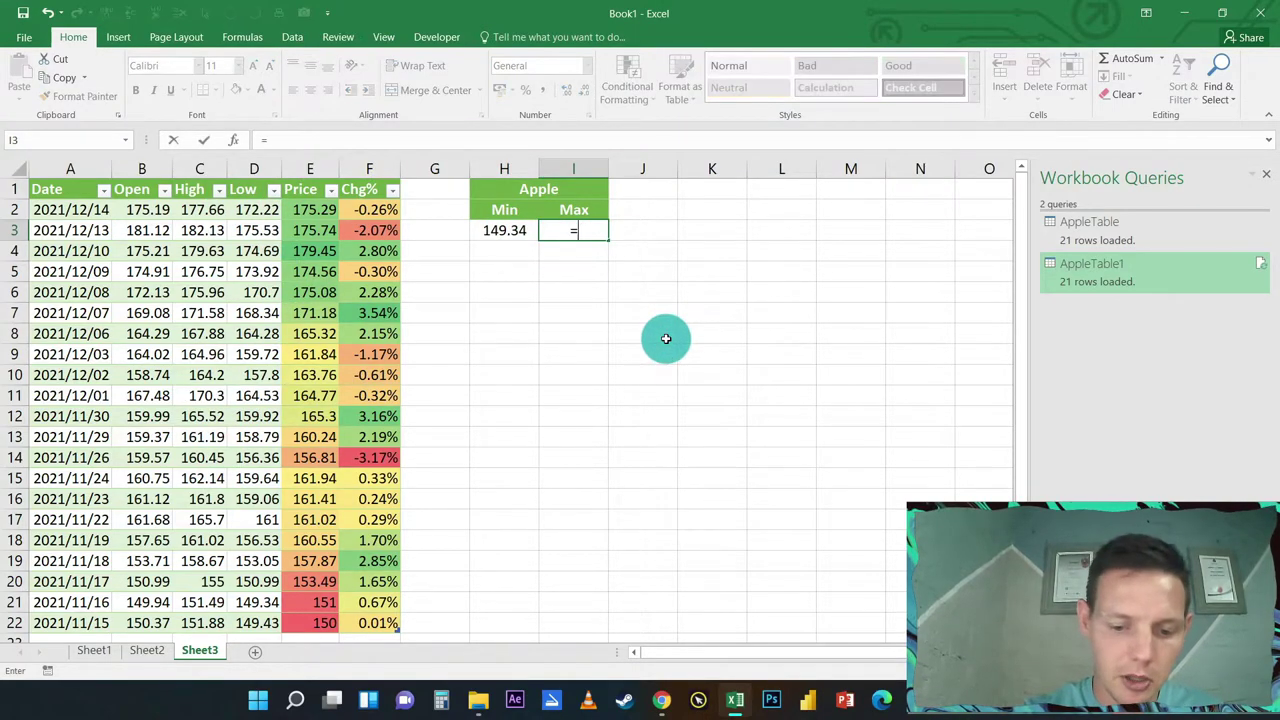
pyautogui.write('max(')
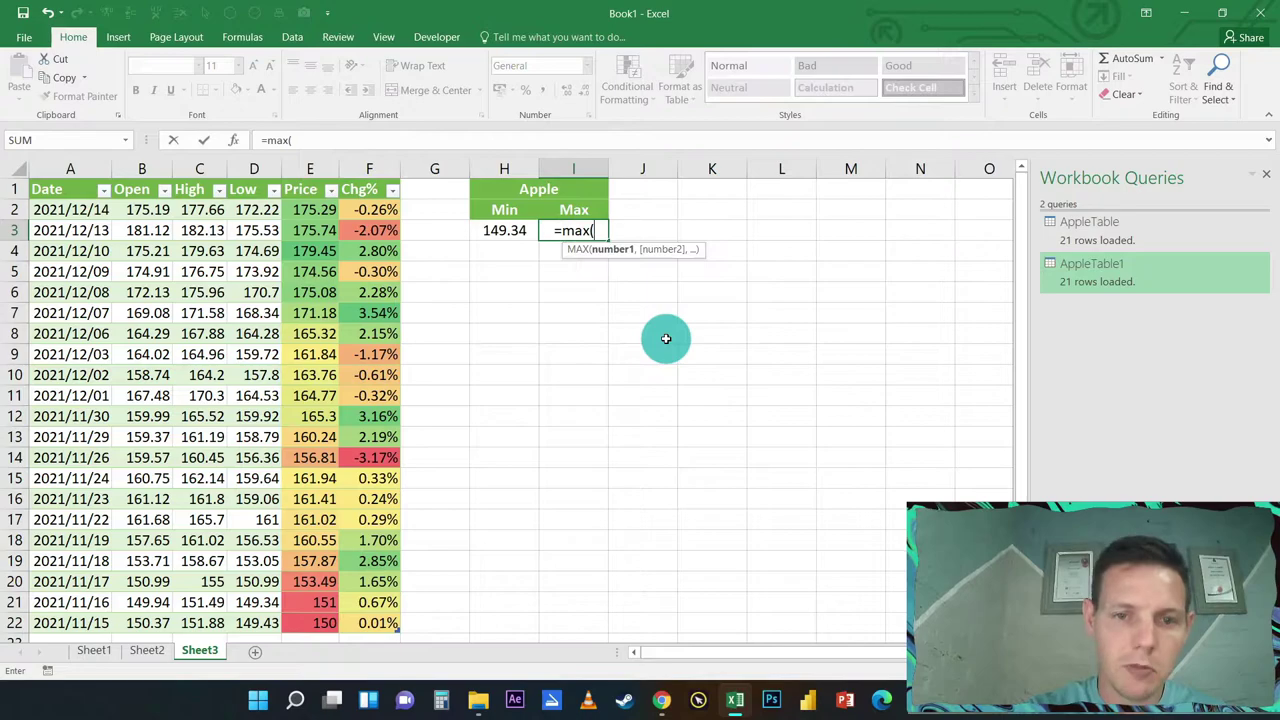
pyautogui.moveTo(145, 210); pyautogui.dragTo(248, 610)
pyautogui.press('Return')
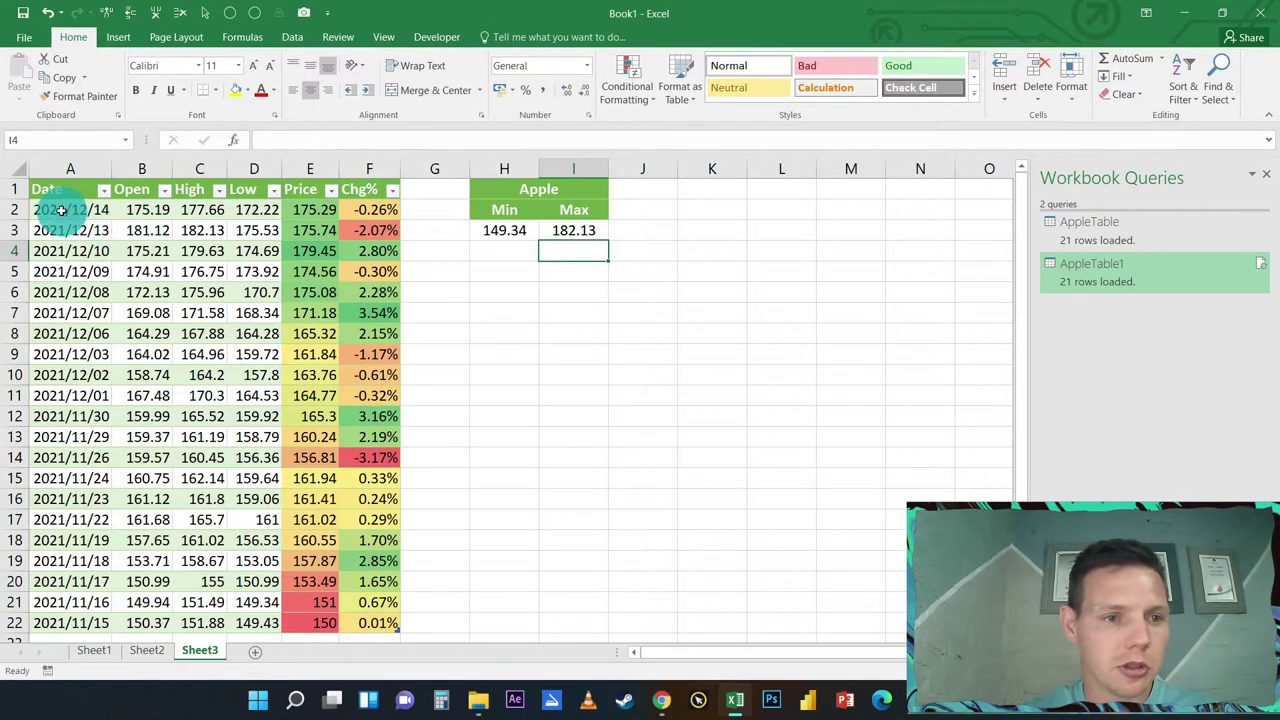
# Insert an Open-High-Low-Close stock chart from the Date to Price data in A2:E22.
pyautogui.moveTo(61, 210); pyautogui.dragTo(320, 622)
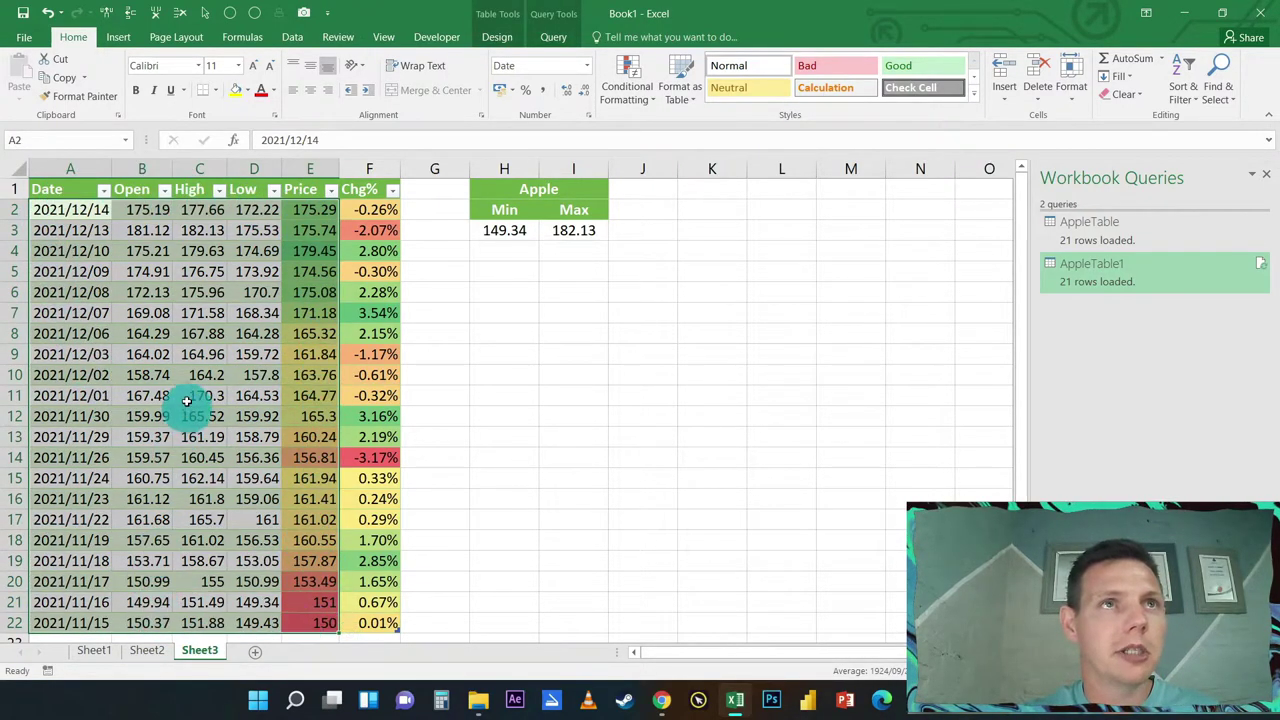
pyautogui.click(118, 38)
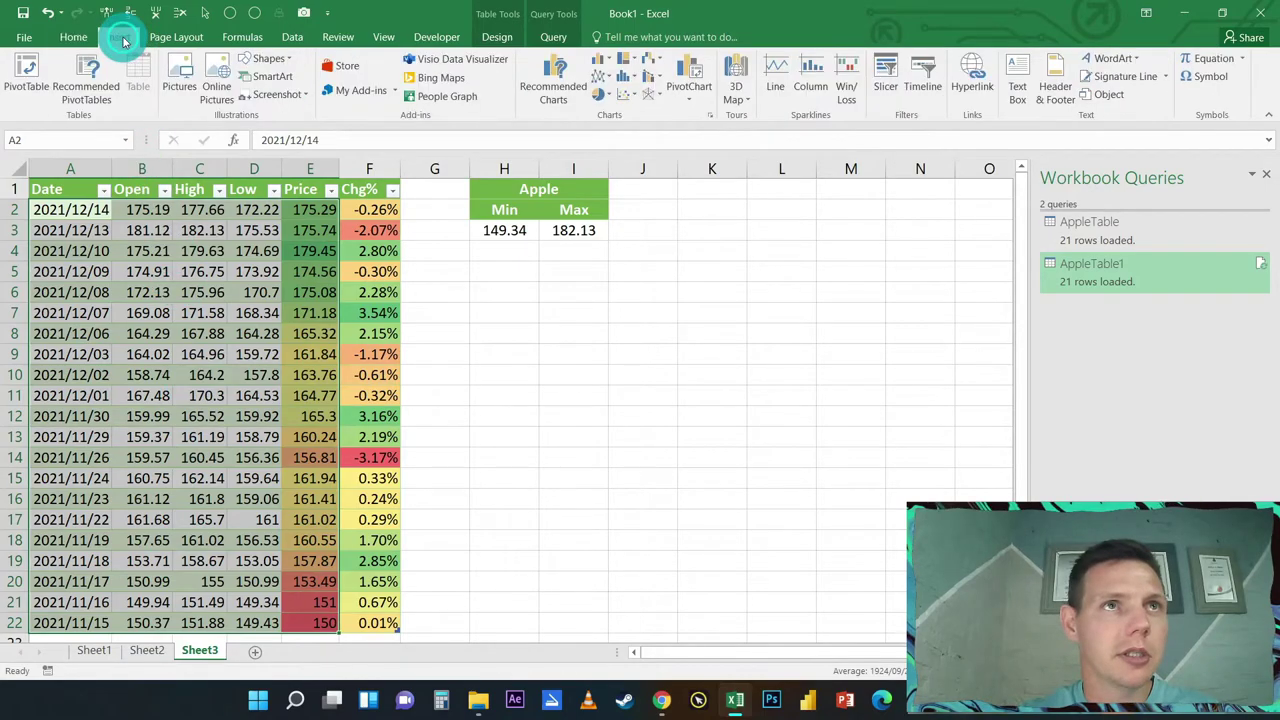
pyautogui.click(652, 62)
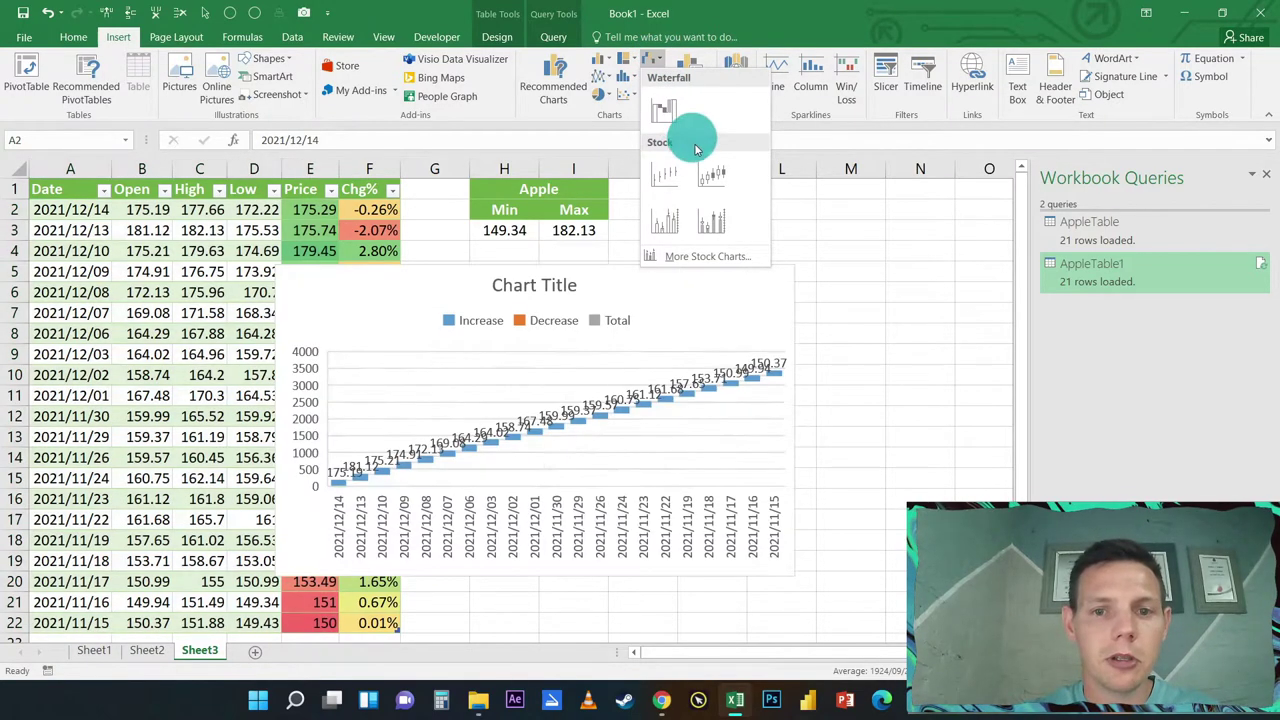
pyautogui.click(712, 174)
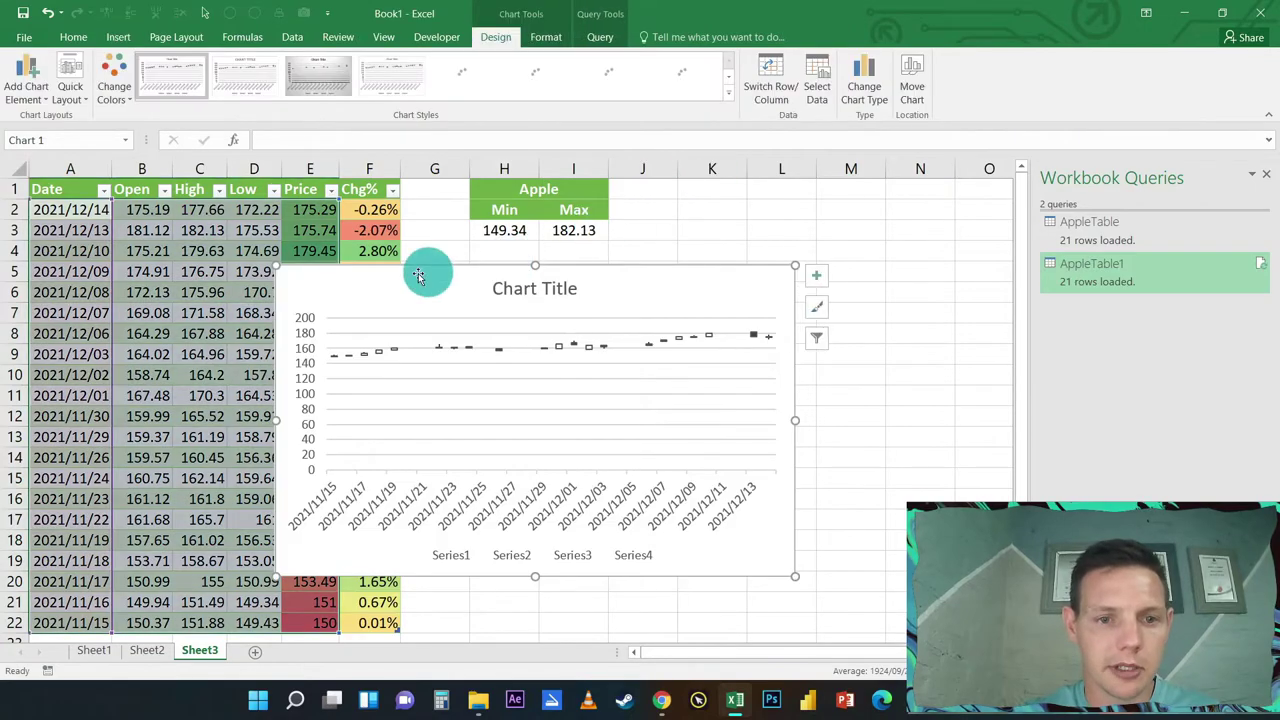
# Move the stock chart beside the table below the Min and Max values, narrow it to end in column M and extend it down to row 22.
pyautogui.moveTo(386, 276); pyautogui.dragTo(506, 277)
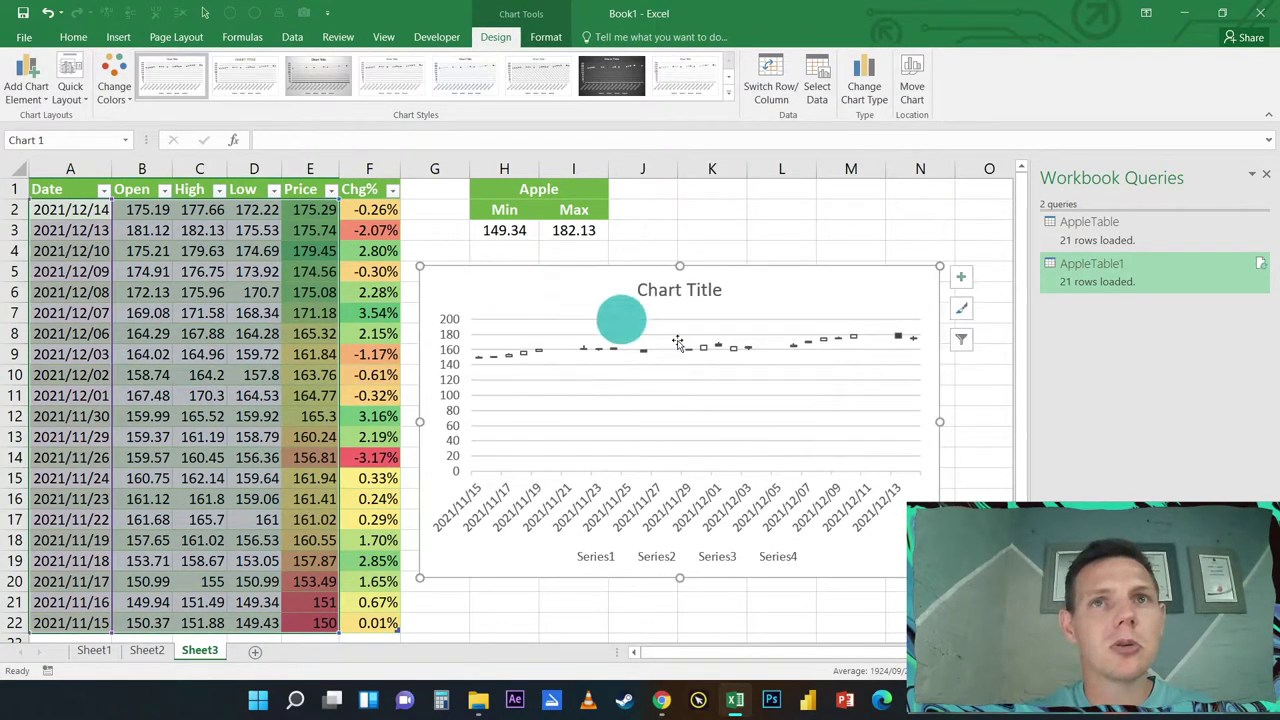
pyautogui.moveTo(937, 421); pyautogui.dragTo(885, 421)
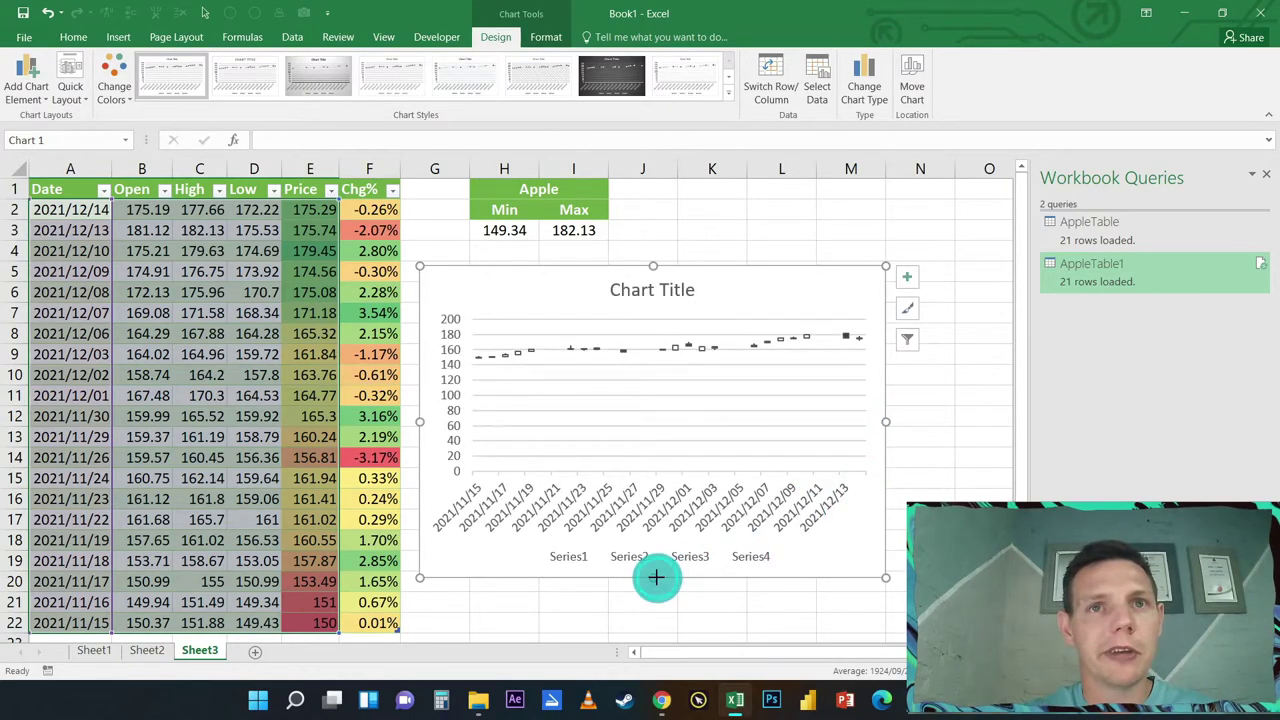
pyautogui.moveTo(656, 577); pyautogui.dragTo(664, 636)
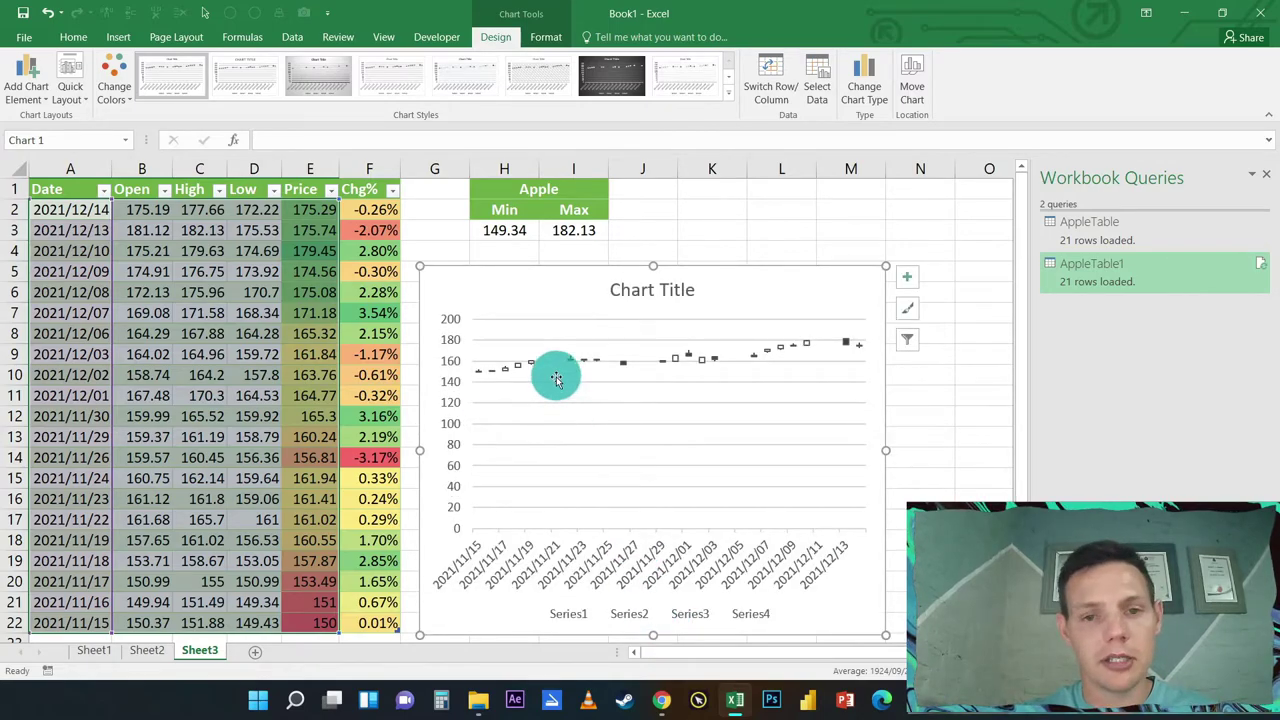
# Delete the stock chart's legend and link the chart title to cell H1 with =Sheet3!$H$1.
pyautogui.click(626, 605)
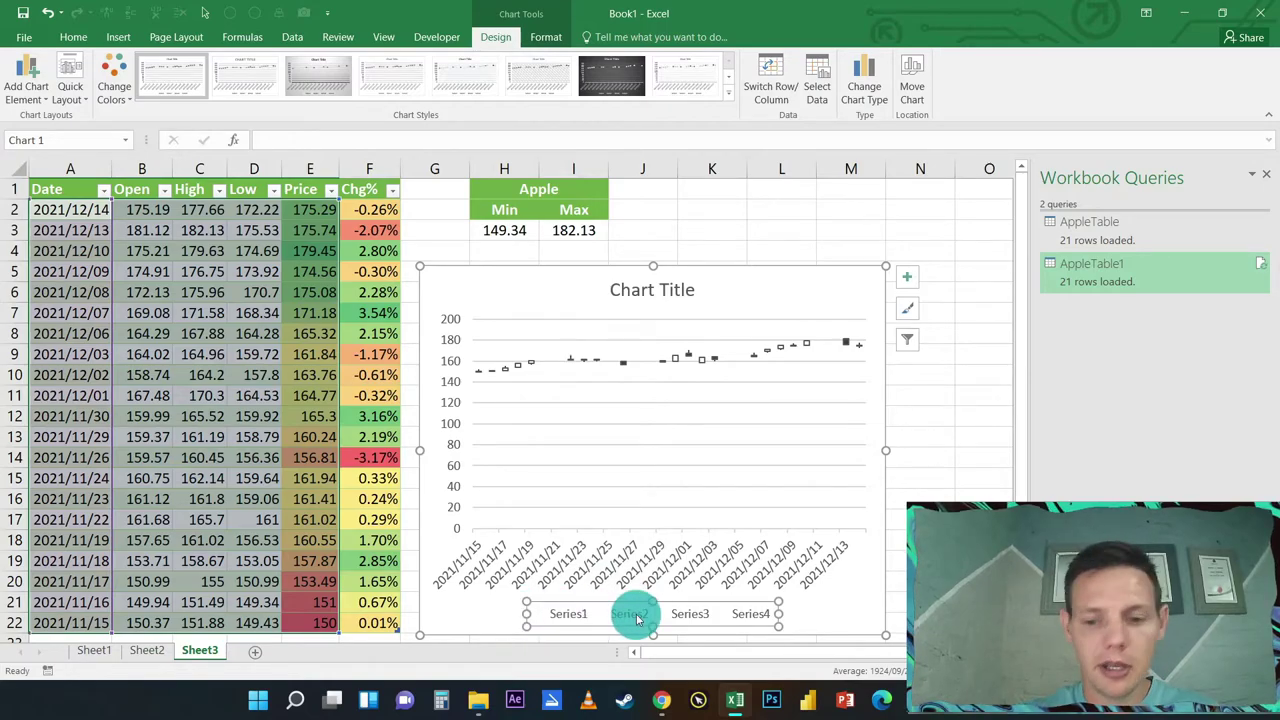
pyautogui.press('Delete')
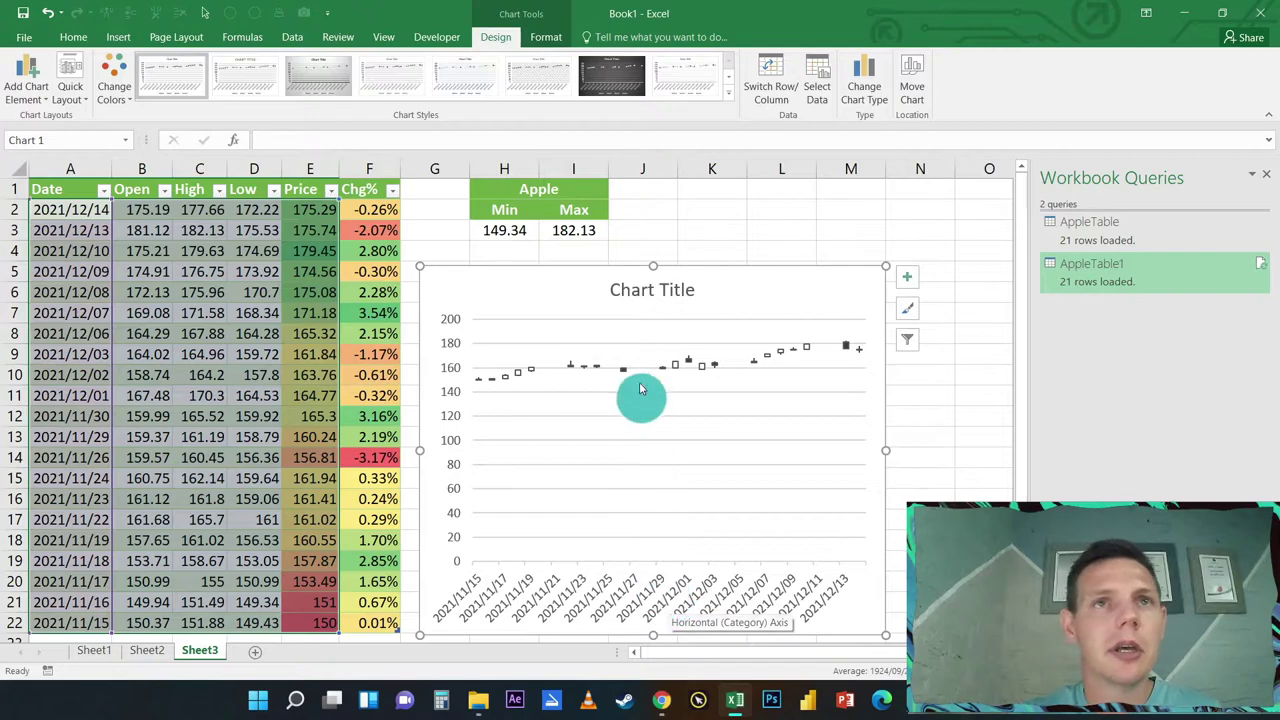
pyautogui.click(638, 291)
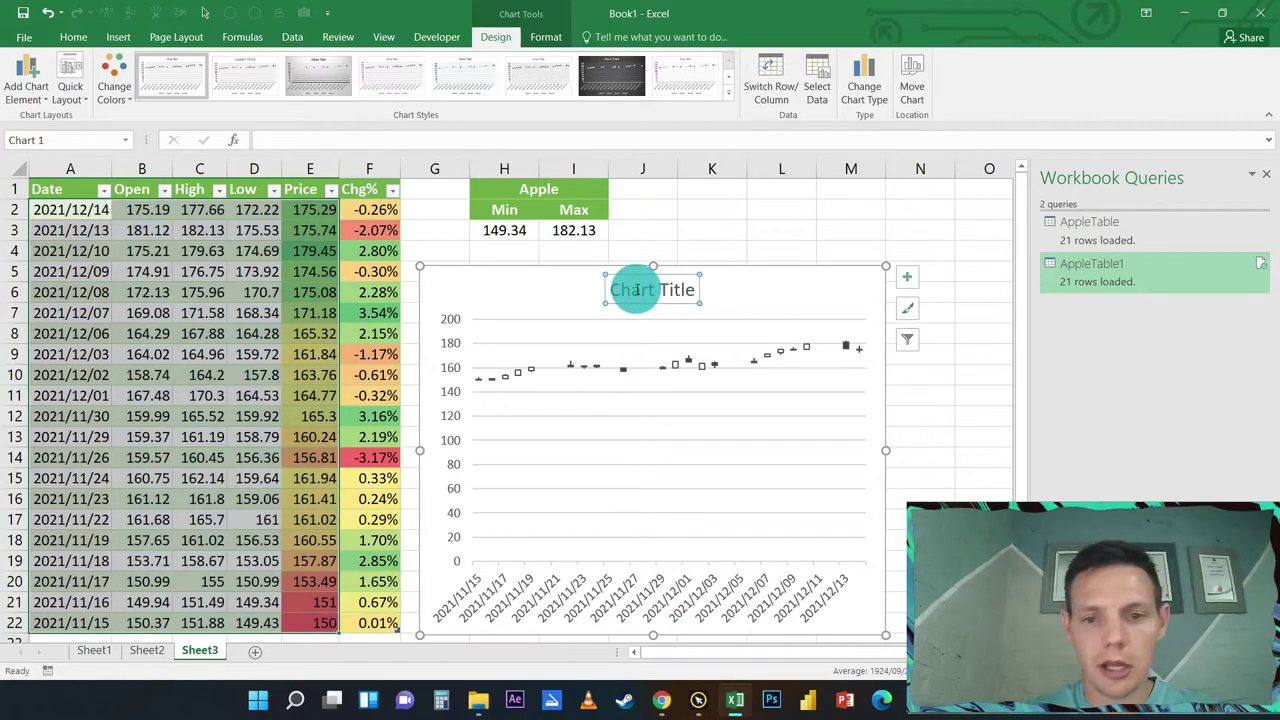
pyautogui.write('=Sheet3!$H$1')
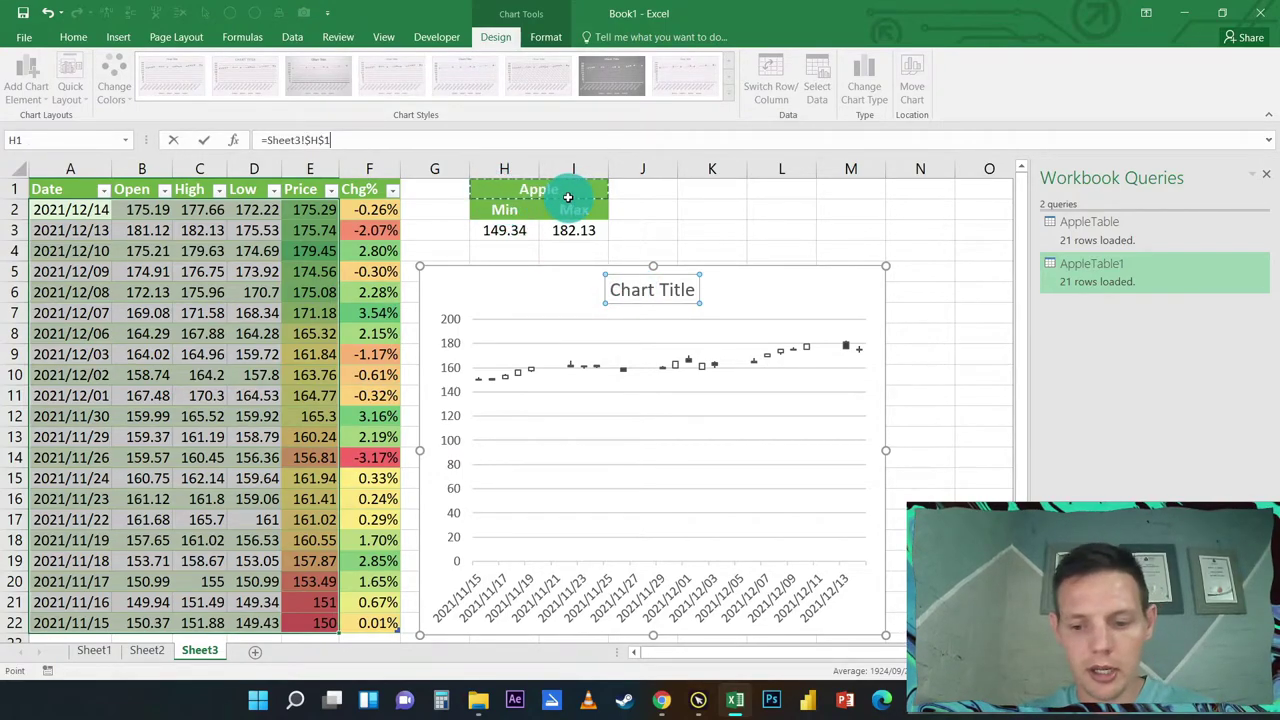
pyautogui.press('Return')
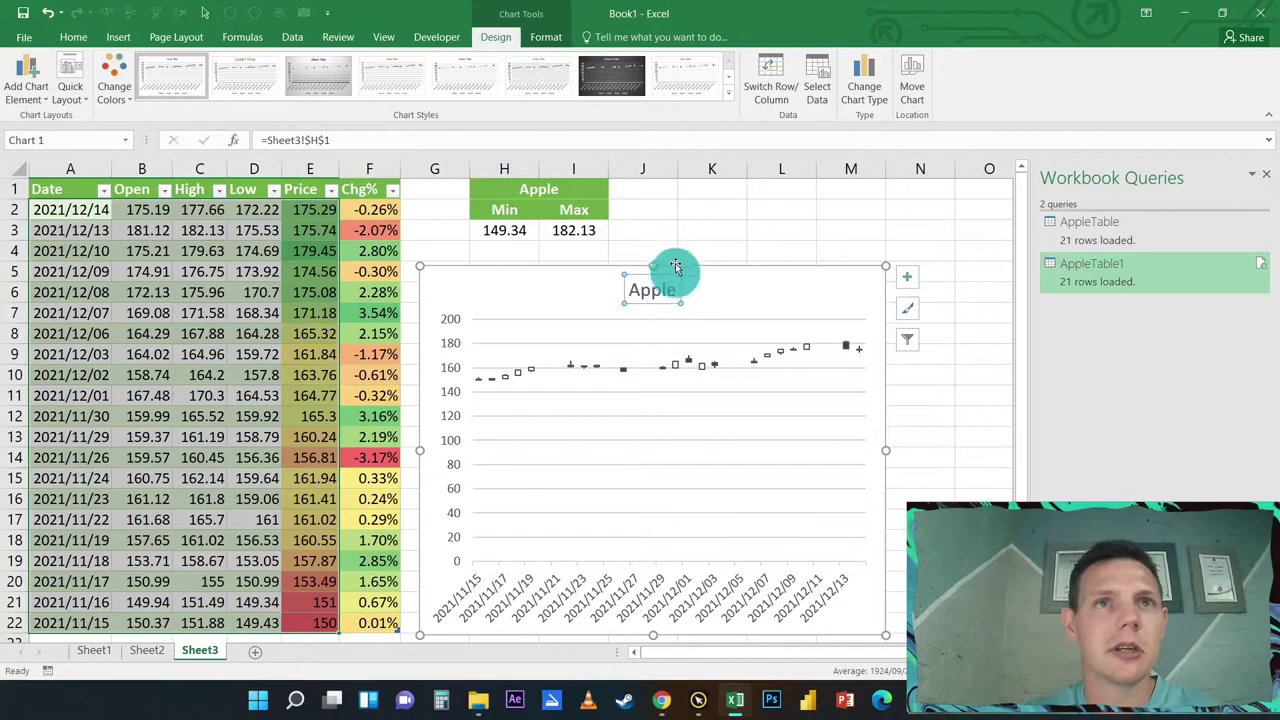
pyautogui.click(748, 269)
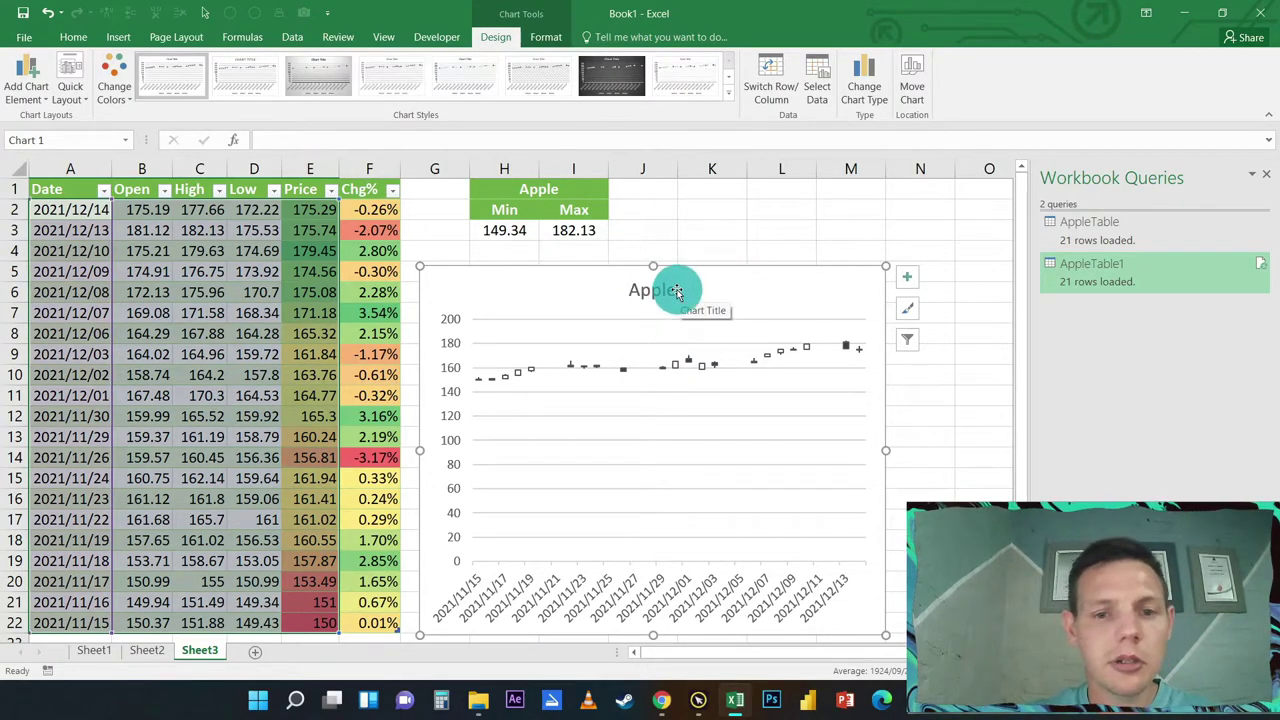
# Copy the Min value from H3 and set the chart's vertical axis minimum bound to 149.34.
pyautogui.click(508, 230)
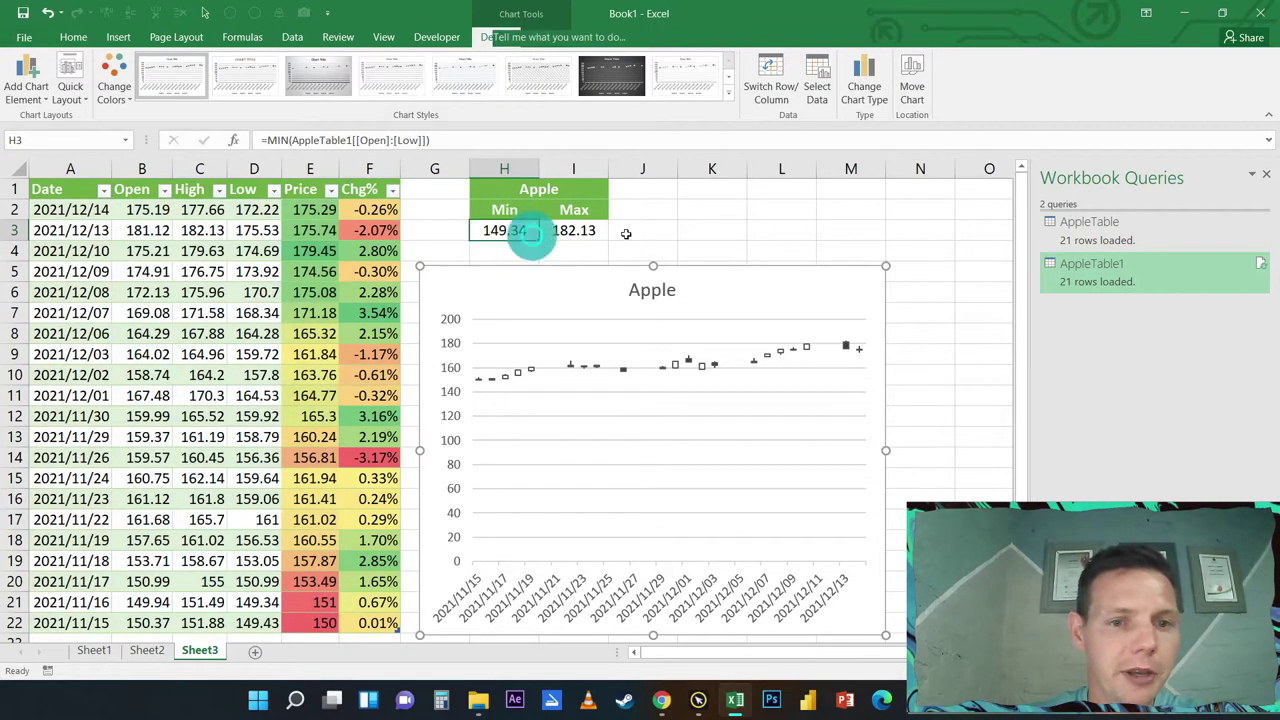
pyautogui.doubleClick(535, 272)
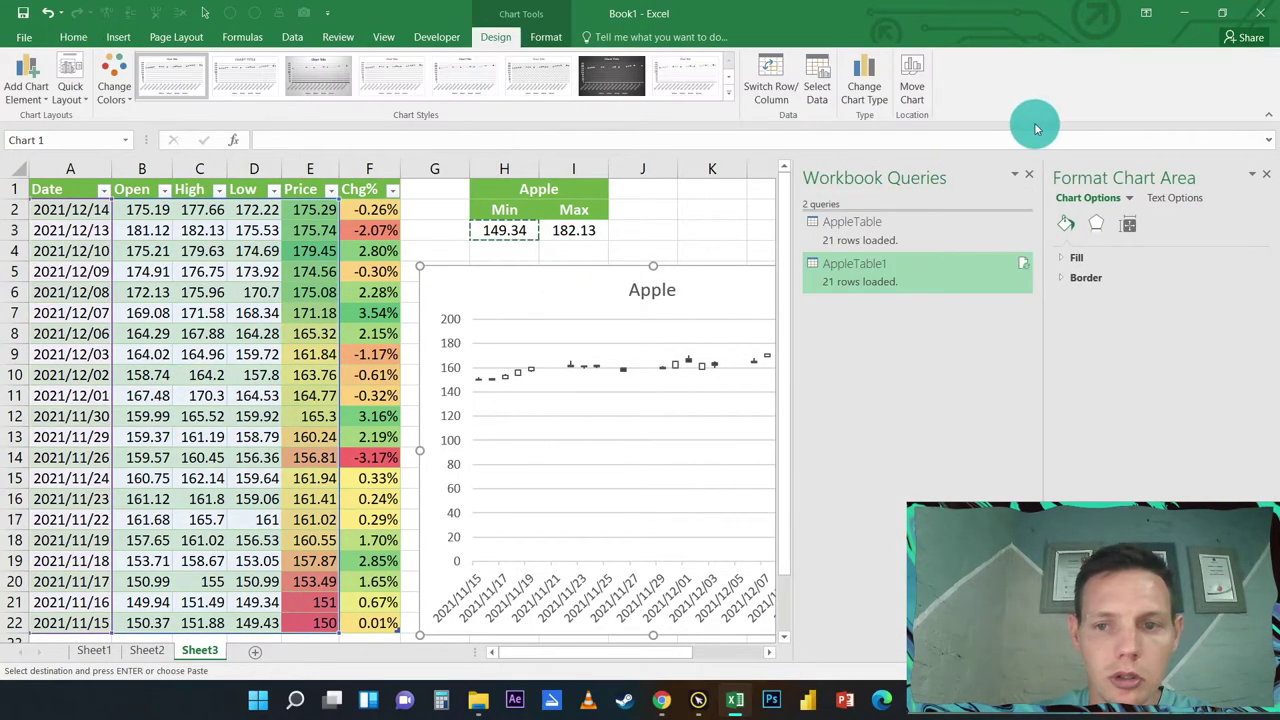
pyautogui.click(1029, 174)
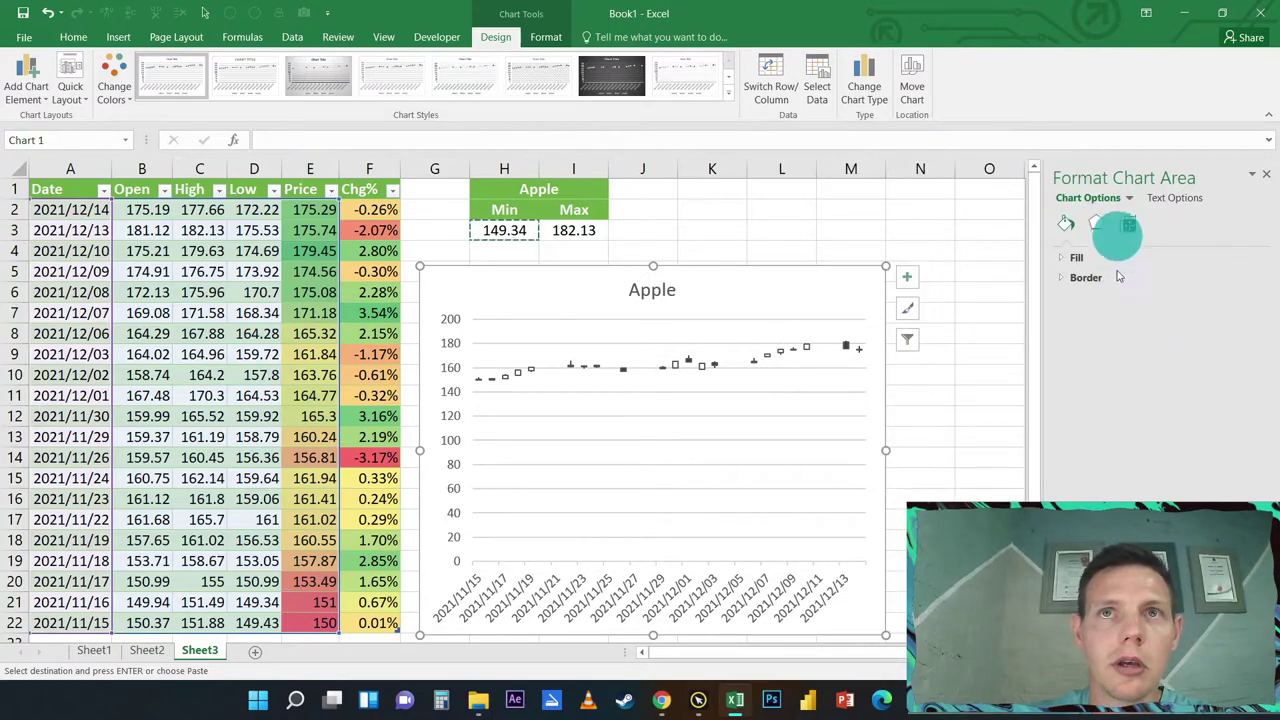
pyautogui.click(450, 340)
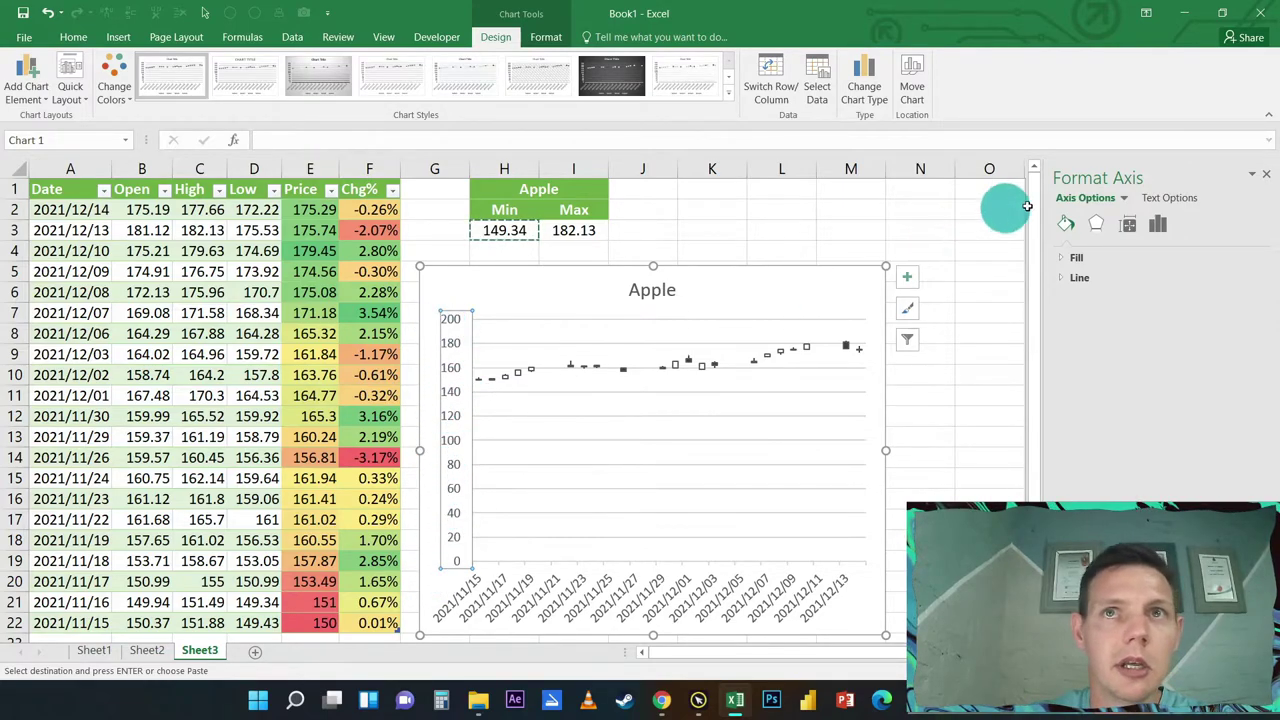
pyautogui.click(1160, 230)
pyautogui.click(1066, 258)
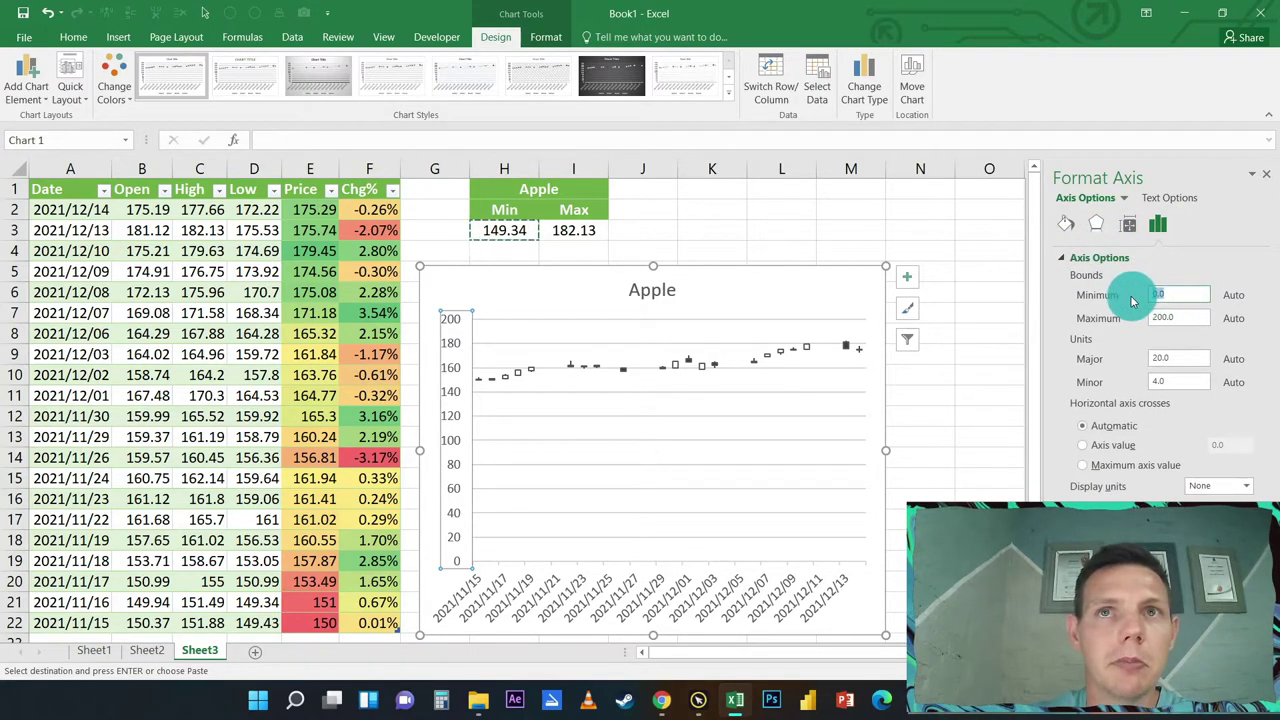
pyautogui.click(1188, 295)
pyautogui.moveTo(1190, 297); pyautogui.dragTo(1175, 299)
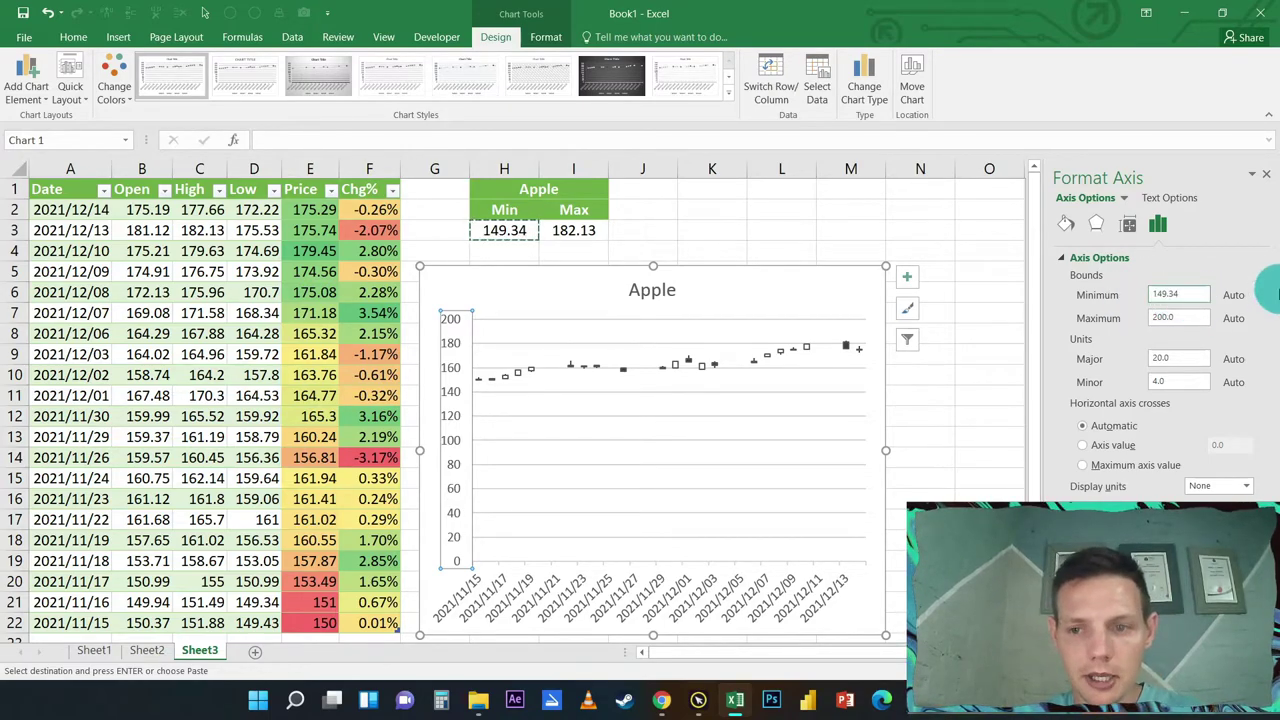
pyautogui.press('Return')
pyautogui.click(668, 360)
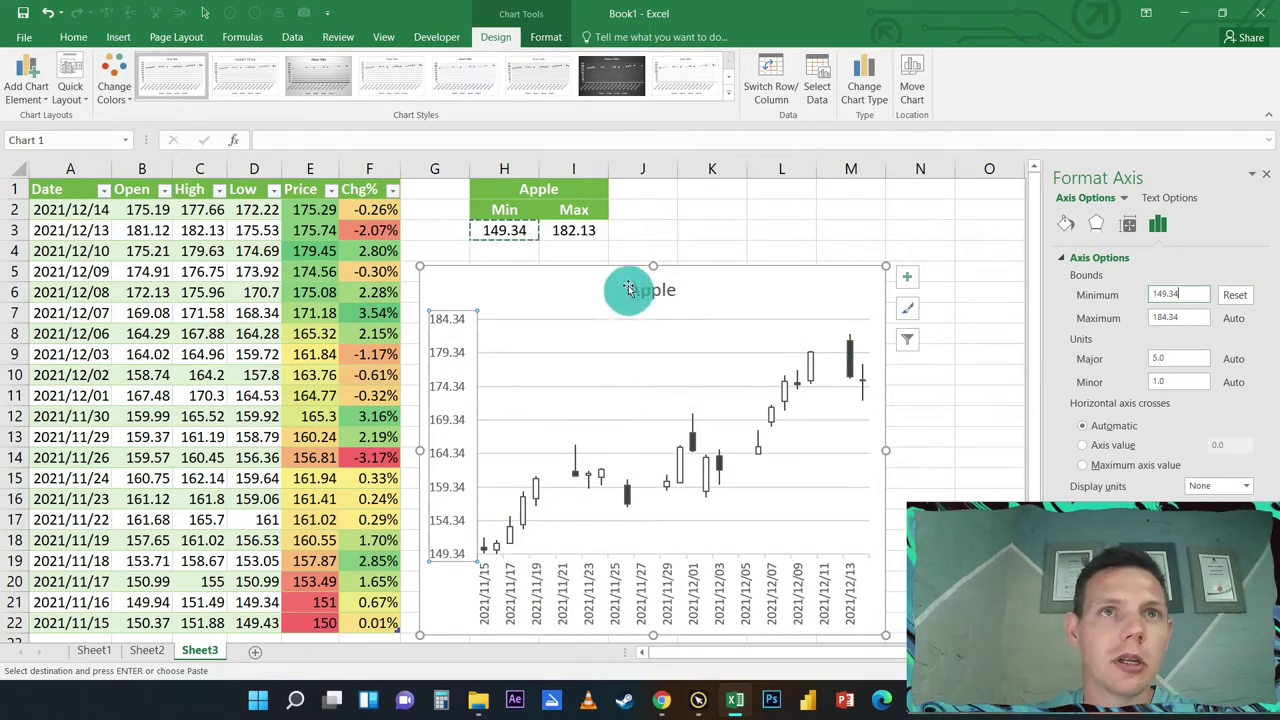
# Copy the Max value from I3 and set the vertical axis maximum bound to 182.13.
pyautogui.click(574, 230)
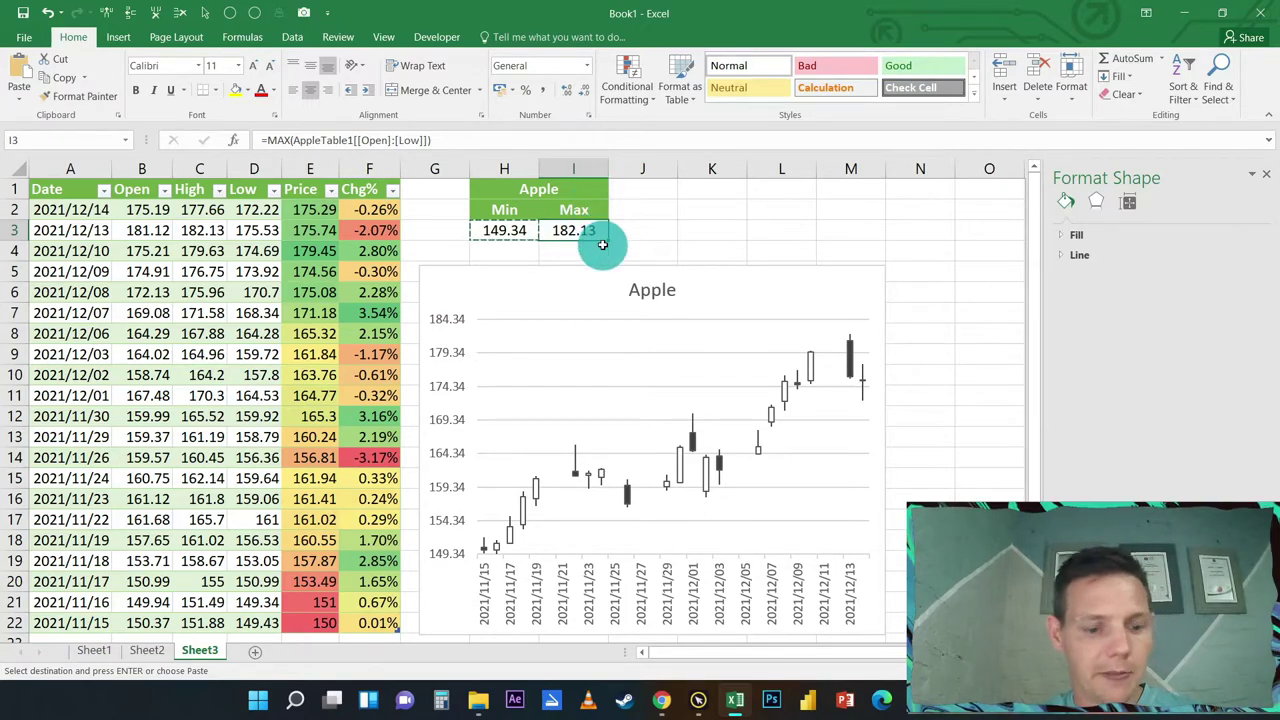
pyautogui.click(623, 285)
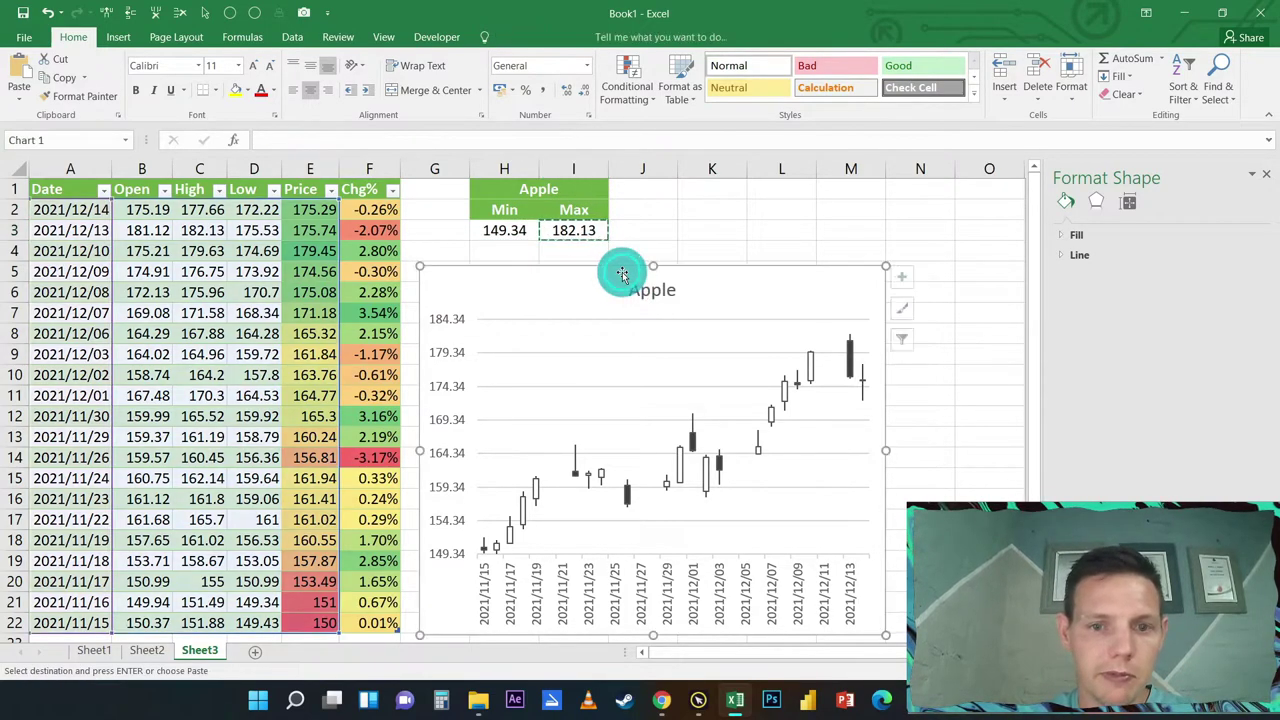
pyautogui.click(445, 332)
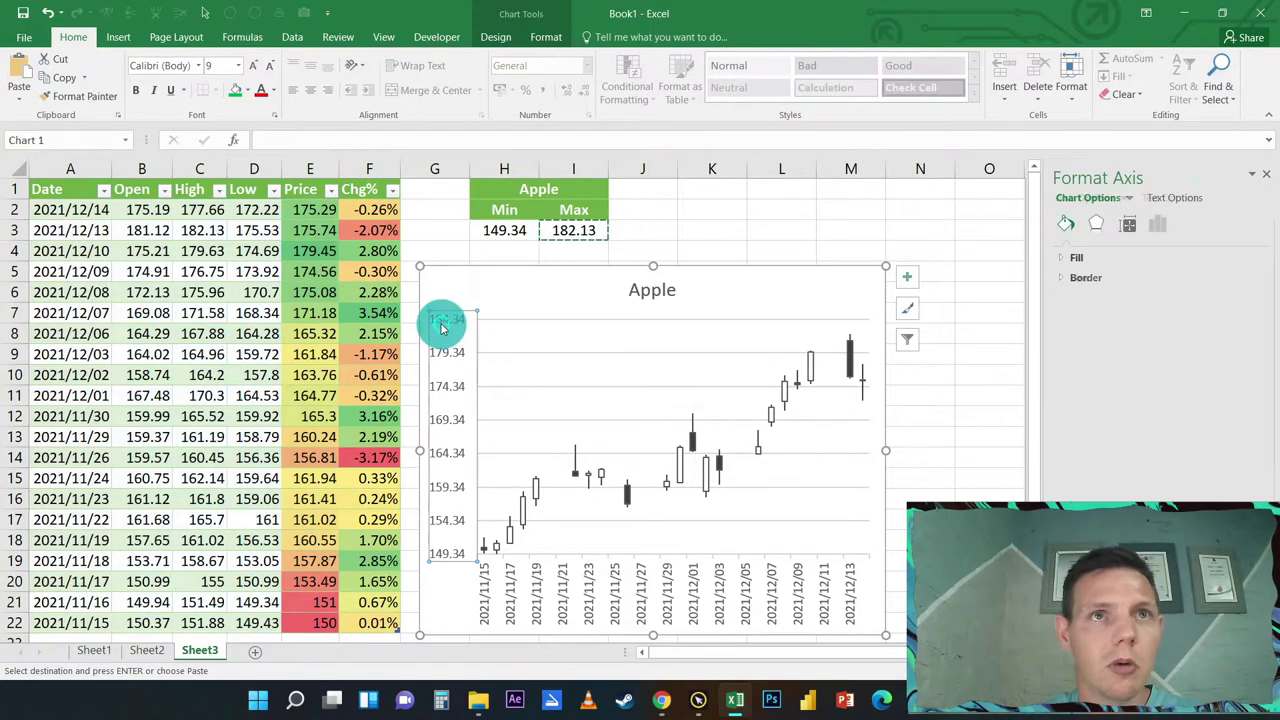
pyautogui.click(1164, 230)
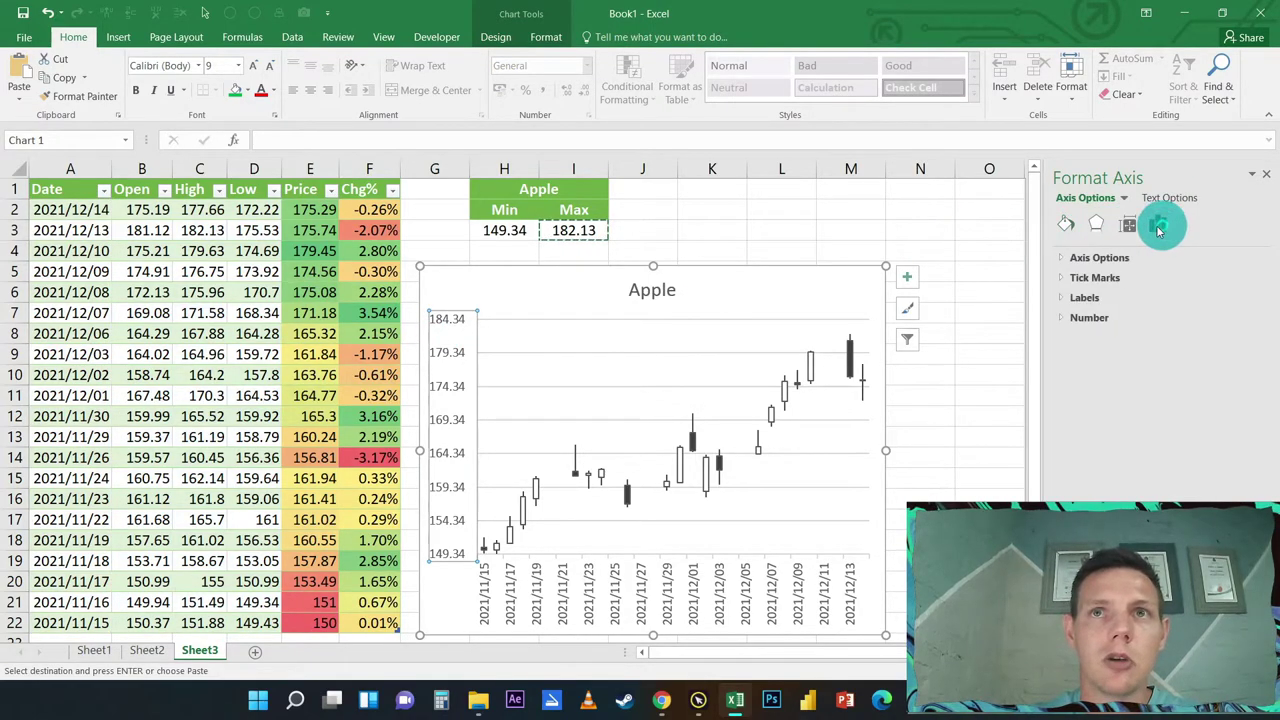
pyautogui.click(1060, 260)
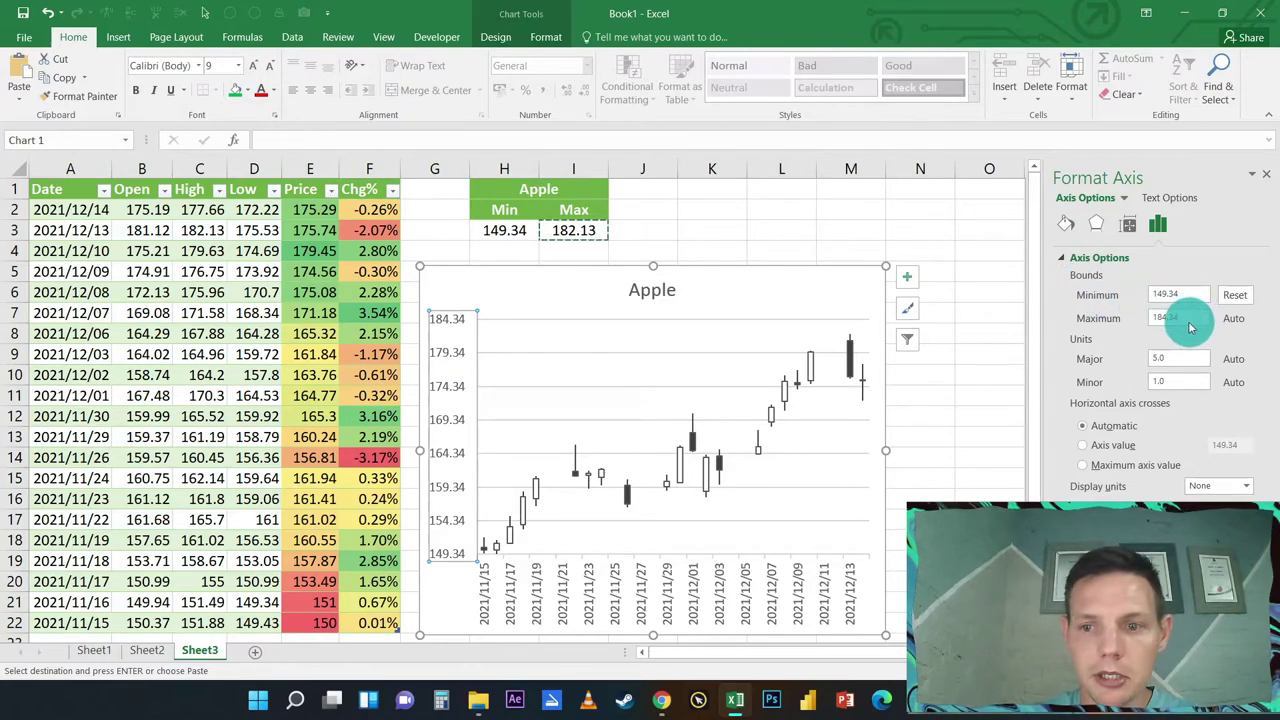
pyautogui.moveTo(1190, 327); pyautogui.dragTo(1128, 328)
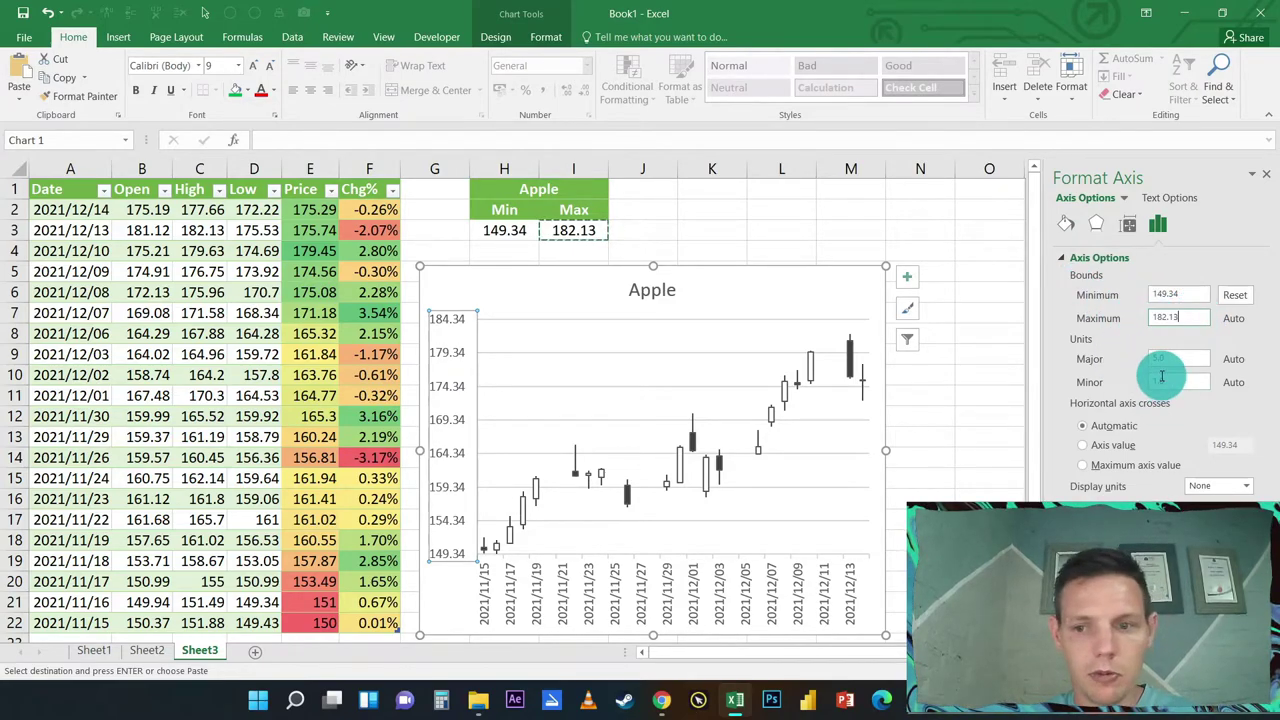
pyautogui.click(1160, 374)
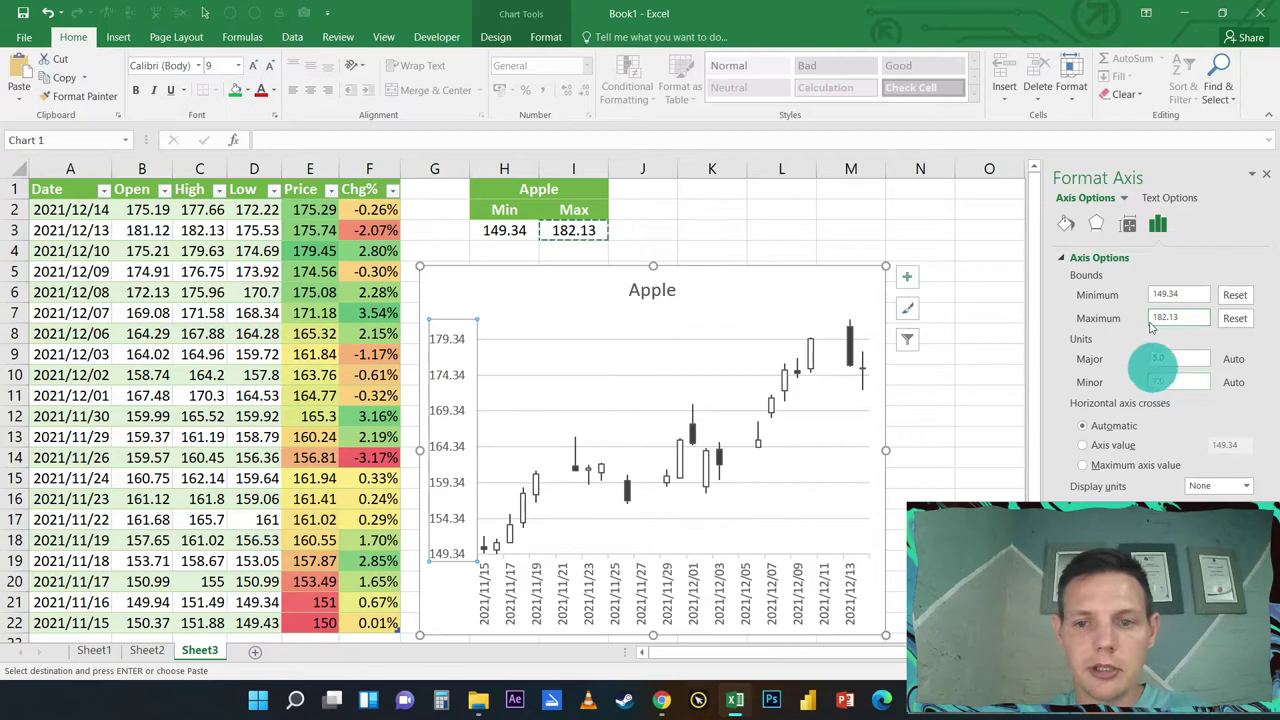
pyautogui.click(1261, 181)
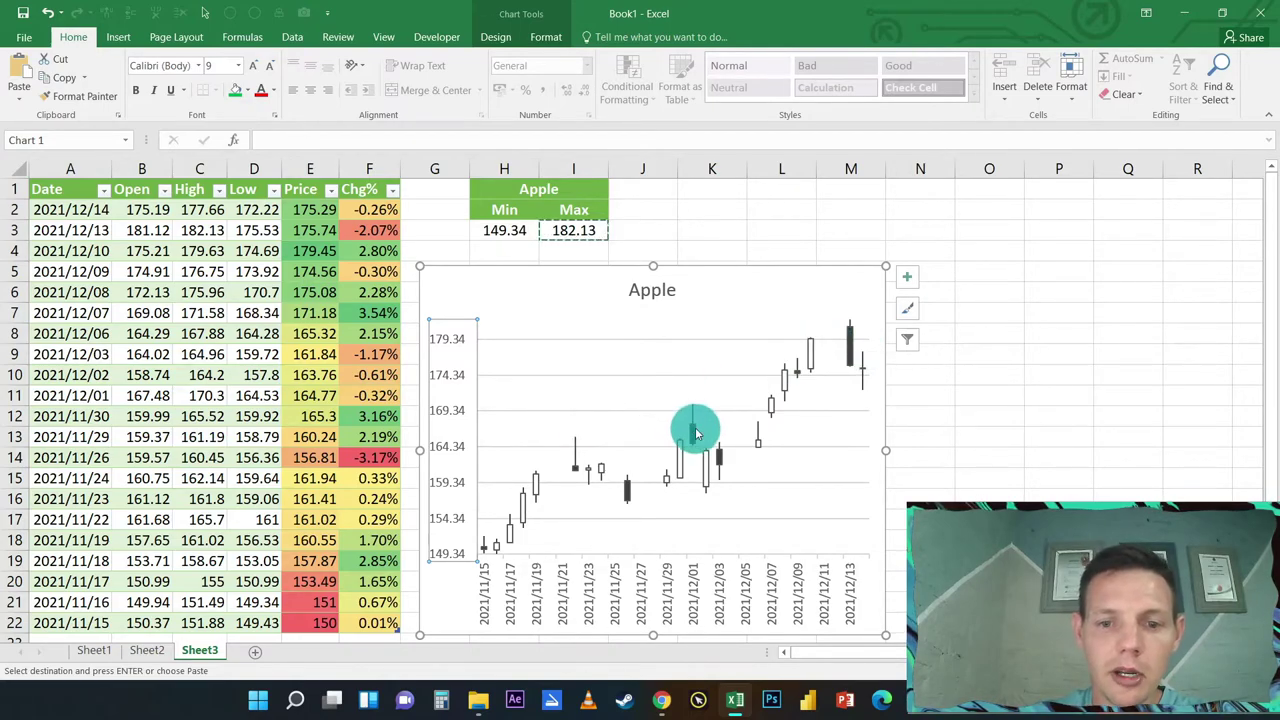
# Fill the candlestick chart's down-bars with standard red.
pyautogui.moveTo(697, 432)
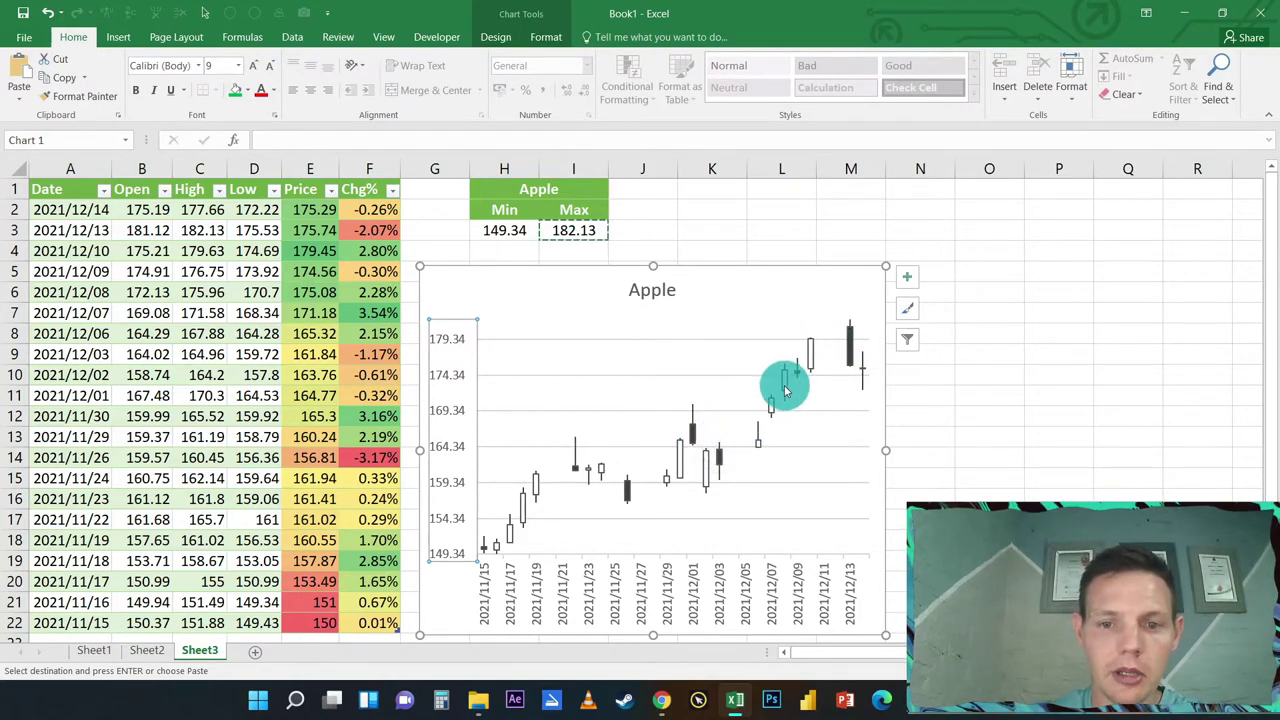
pyautogui.click(852, 344)
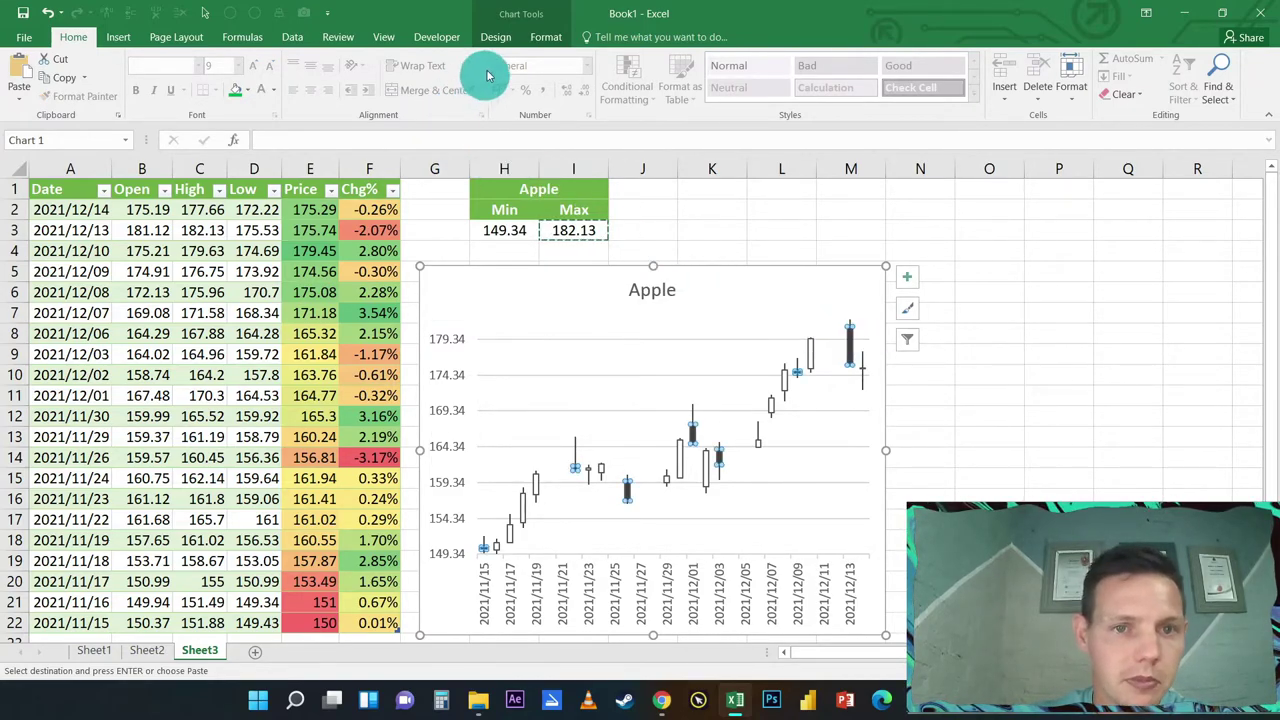
pyautogui.click(548, 37)
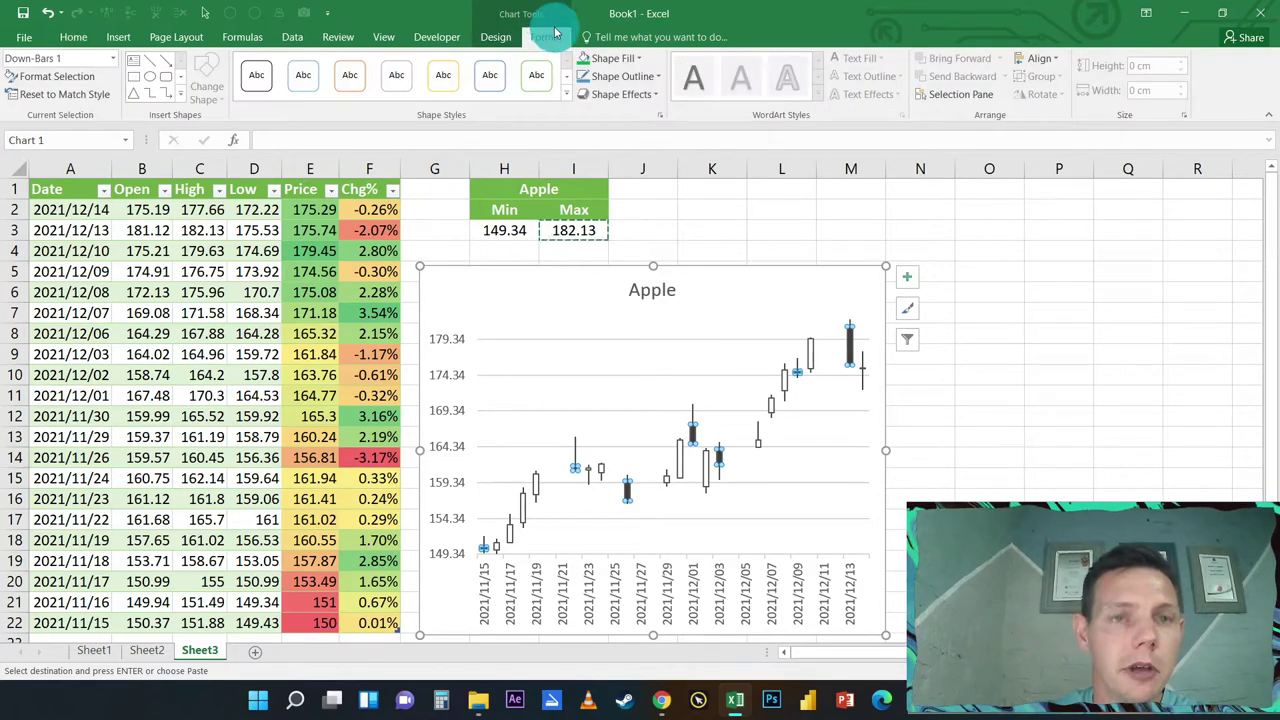
pyautogui.click(620, 58)
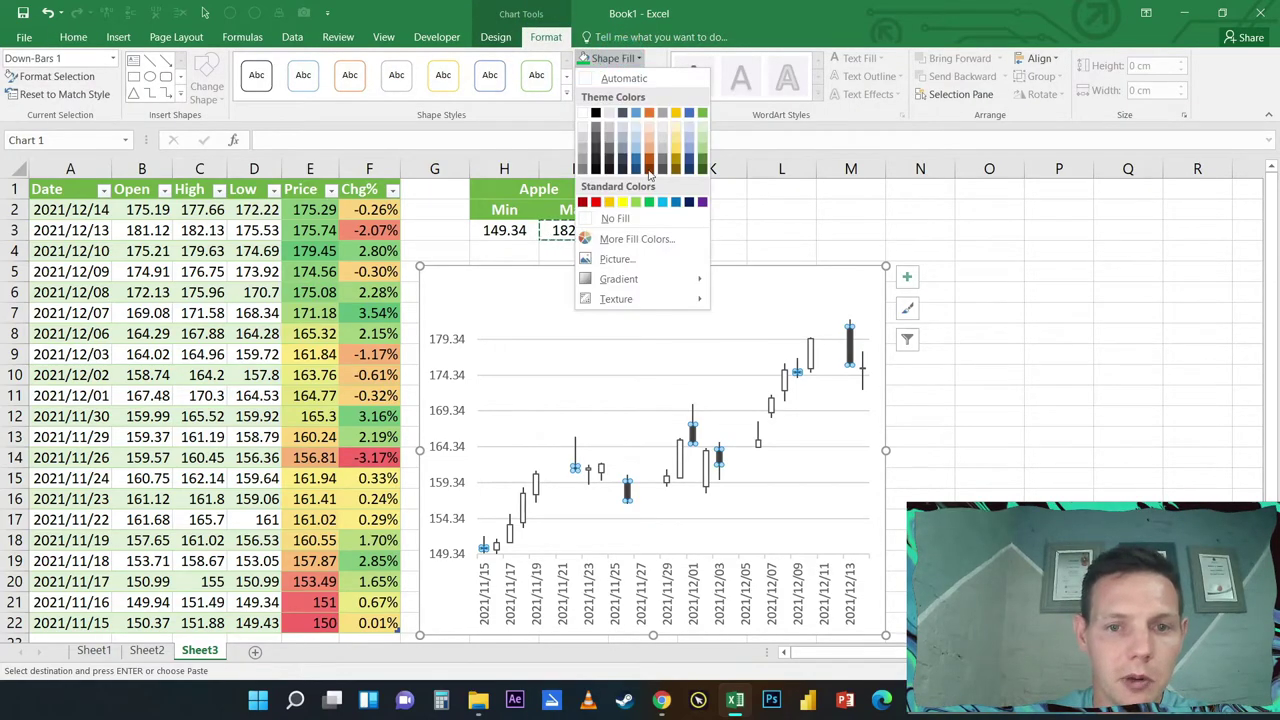
pyautogui.click(597, 203)
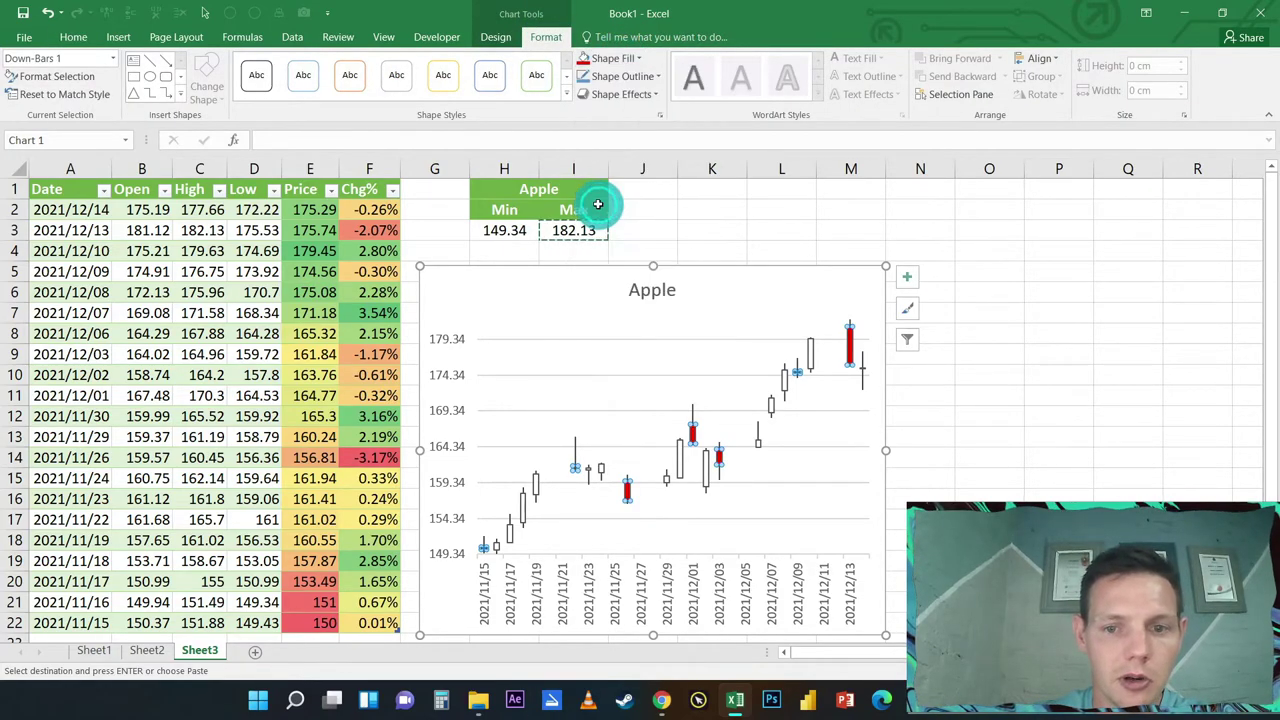
# Fill the candlestick chart's up-bars with standard green.
pyautogui.click(812, 357)
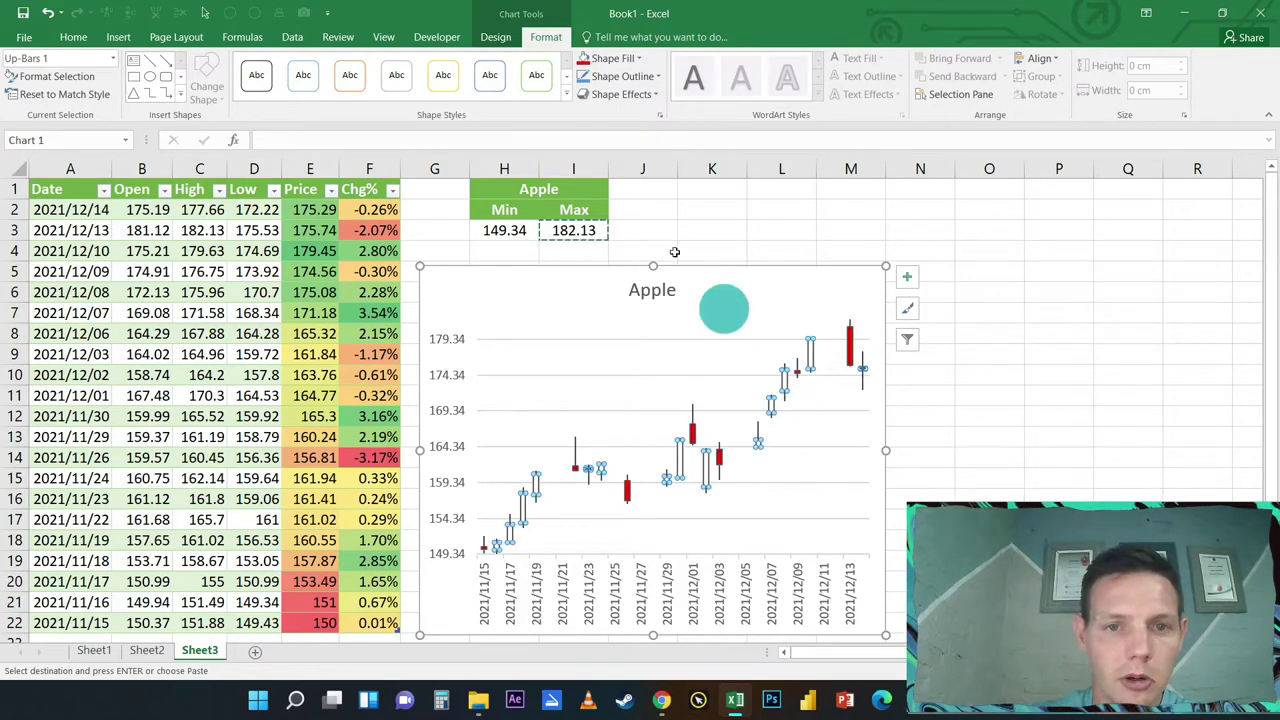
pyautogui.click(541, 40)
pyautogui.click(608, 58)
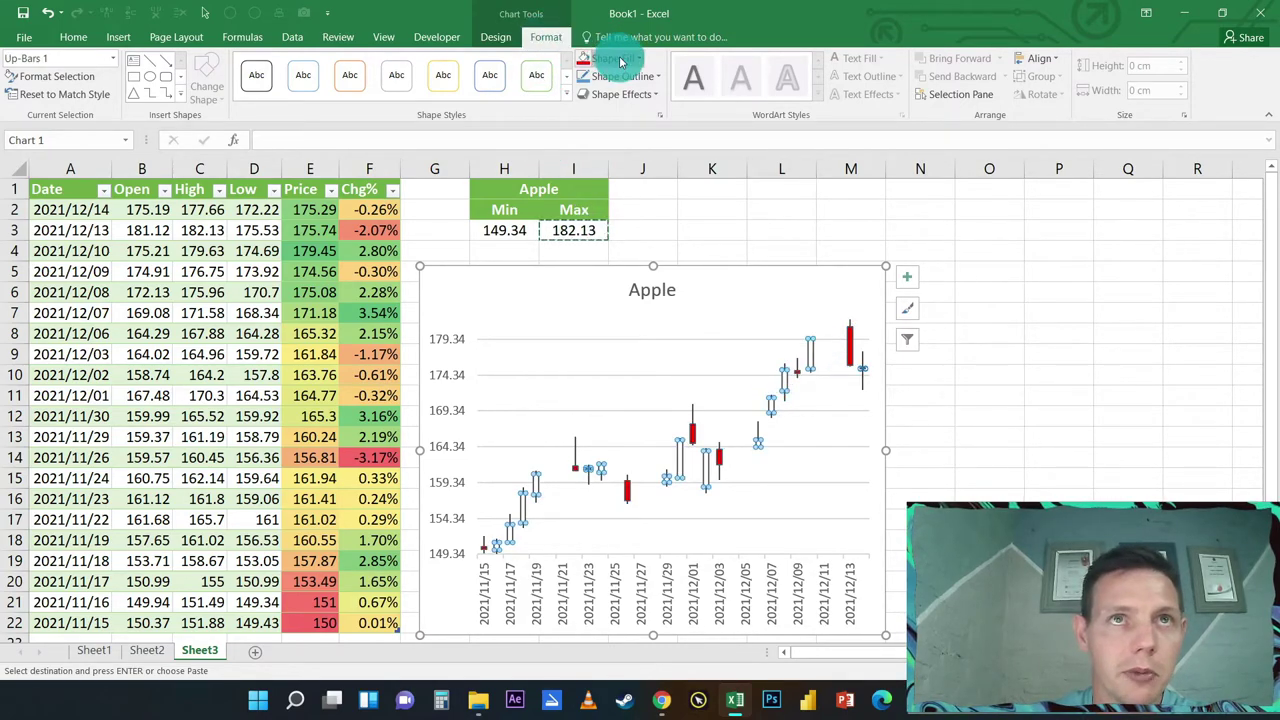
pyautogui.click(650, 204)
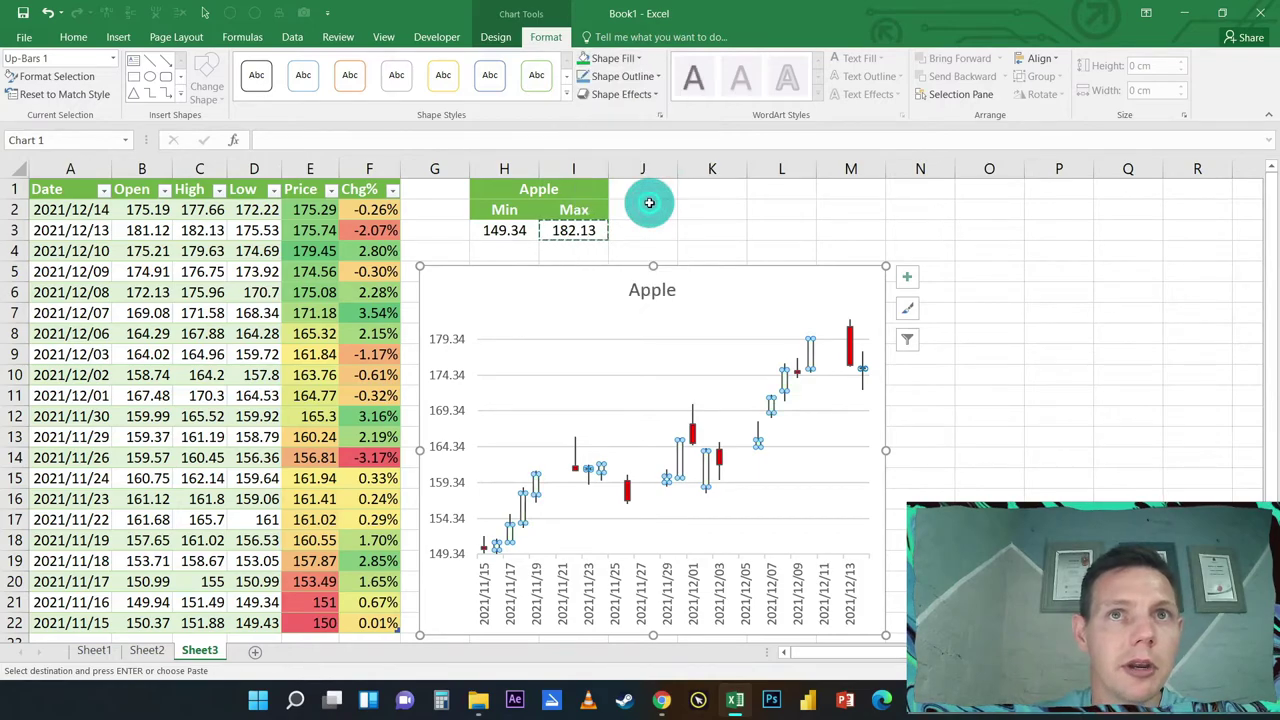
pyautogui.click(958, 303)
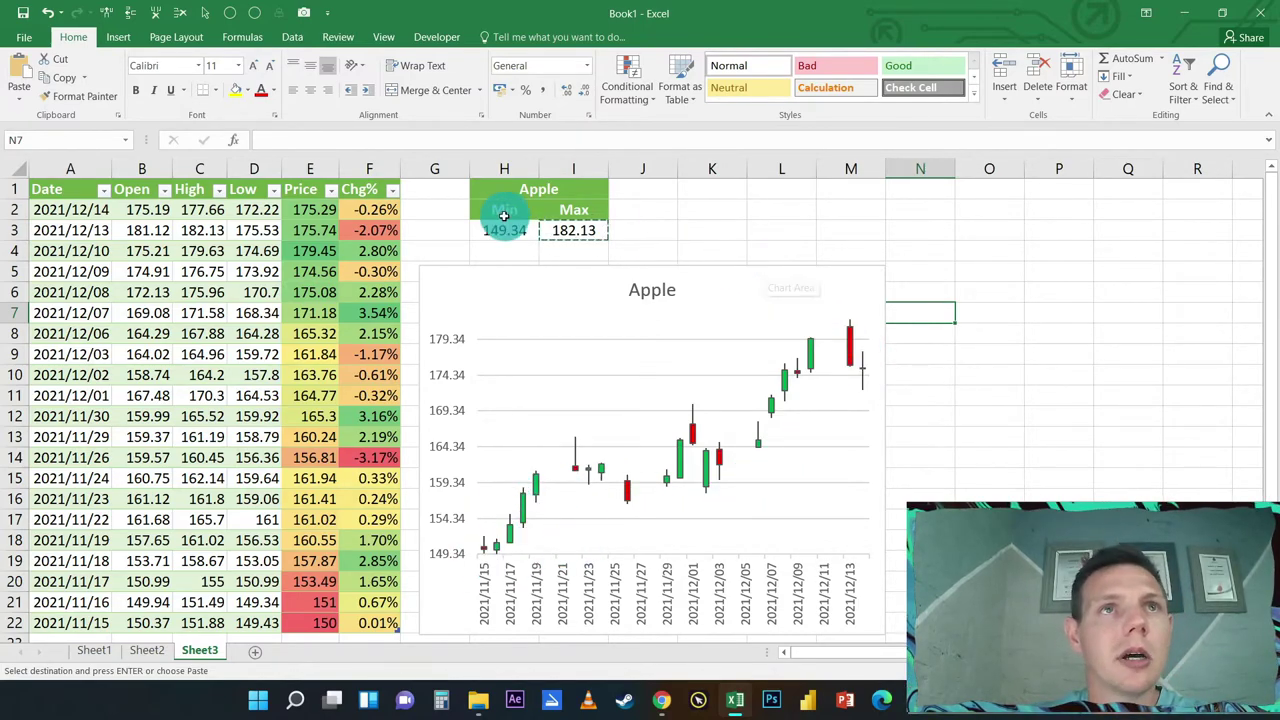
# Hide the gridlines on Sheet3.
pyautogui.click(382, 40)
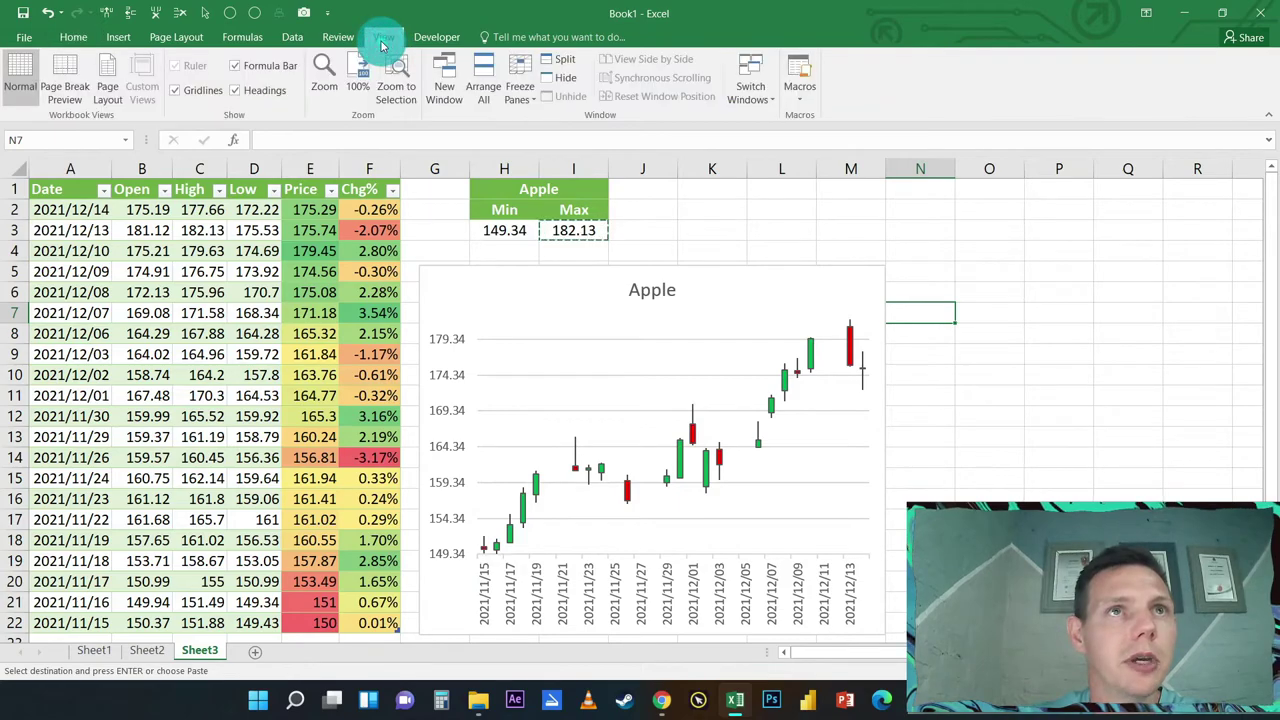
pyautogui.click(197, 91)
pyautogui.click(1020, 279)
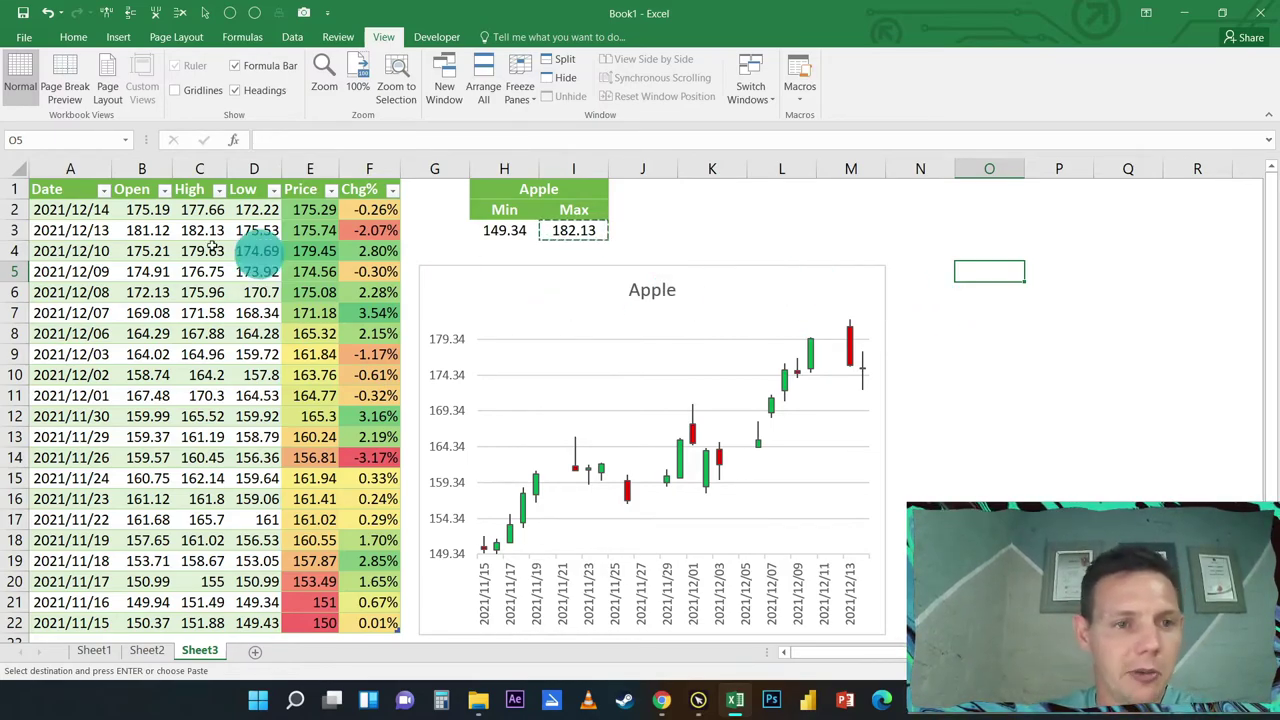
# Refresh all of the workbook's data queries and dismiss the error dialog.
pyautogui.click(289, 38)
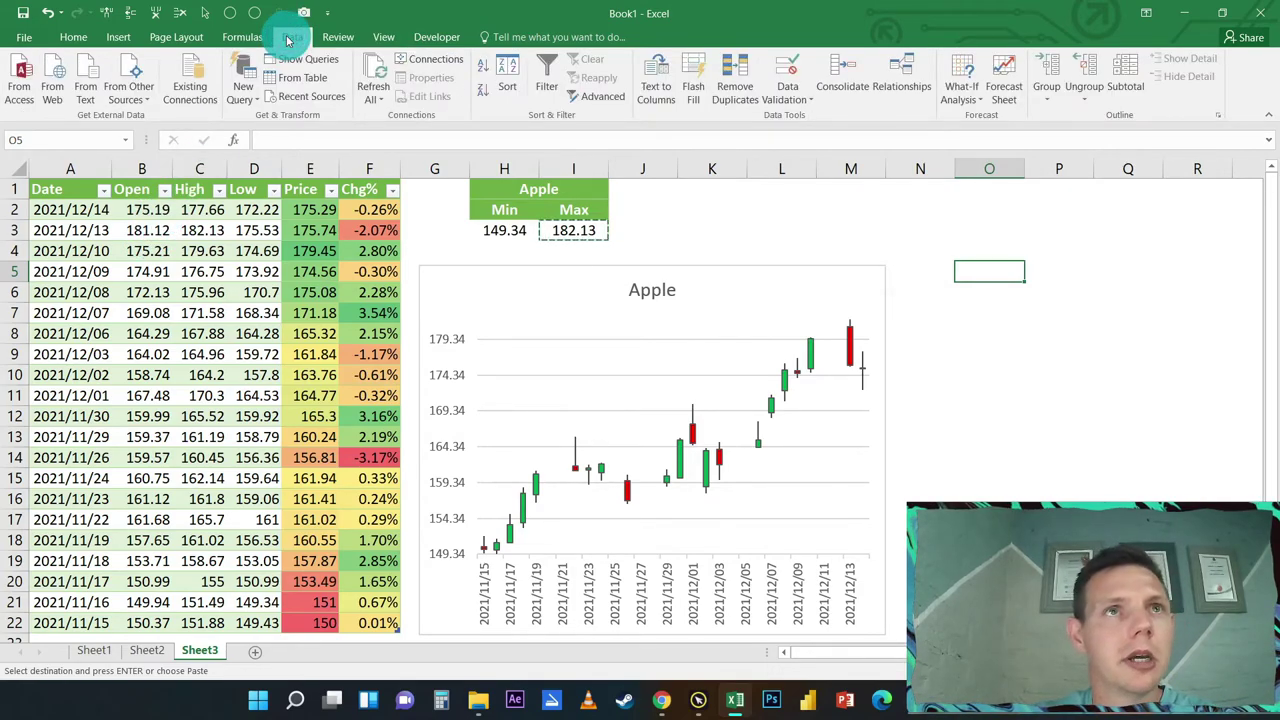
pyautogui.click(372, 75)
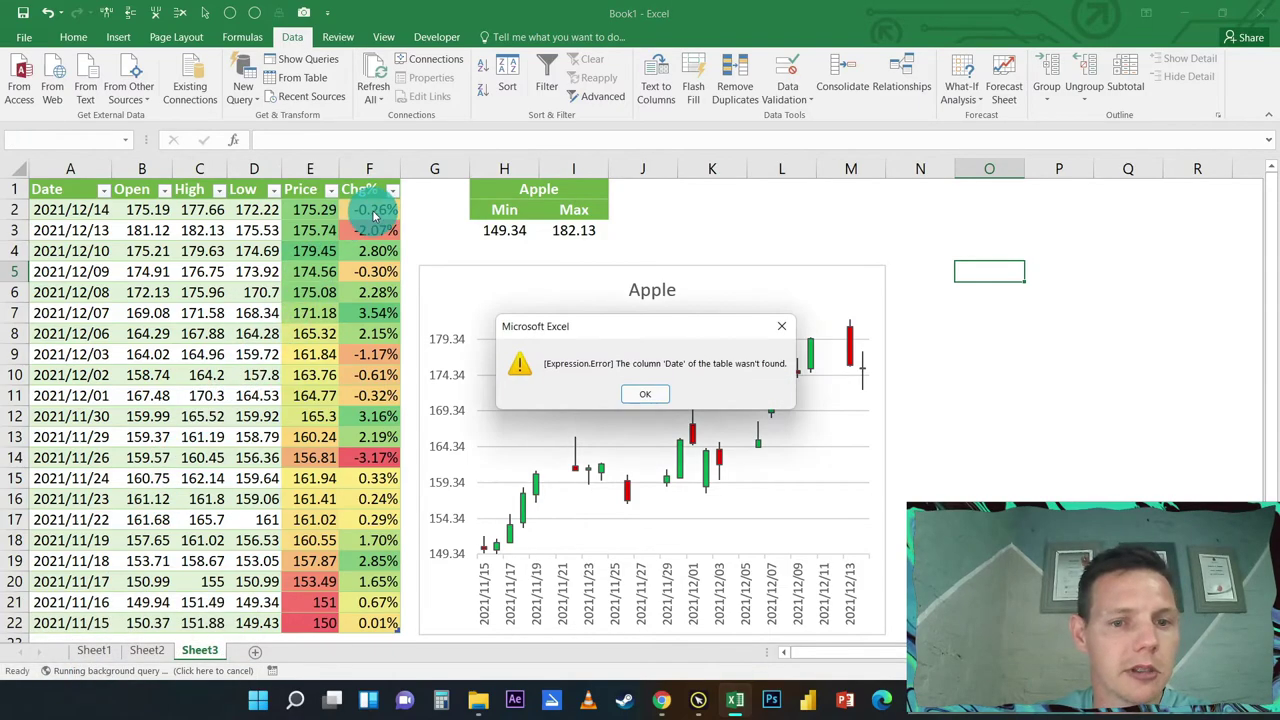
pyautogui.click(645, 395)
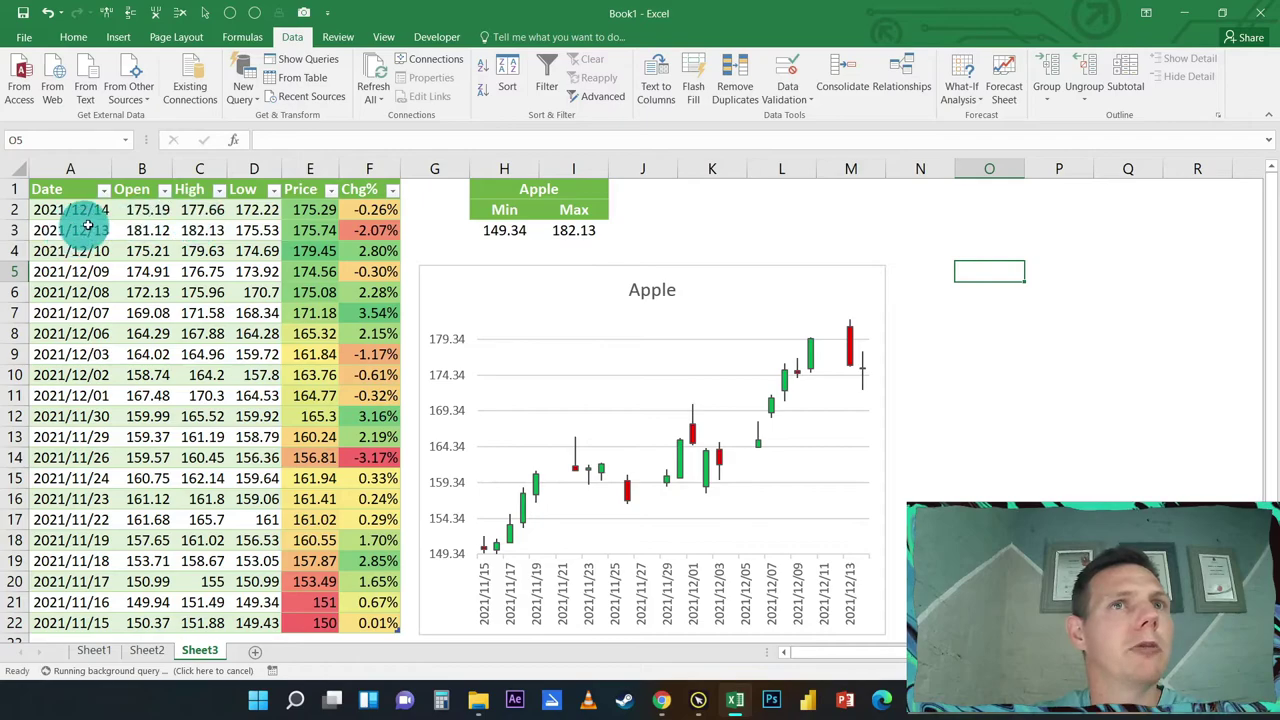
pyautogui.click(428, 189)
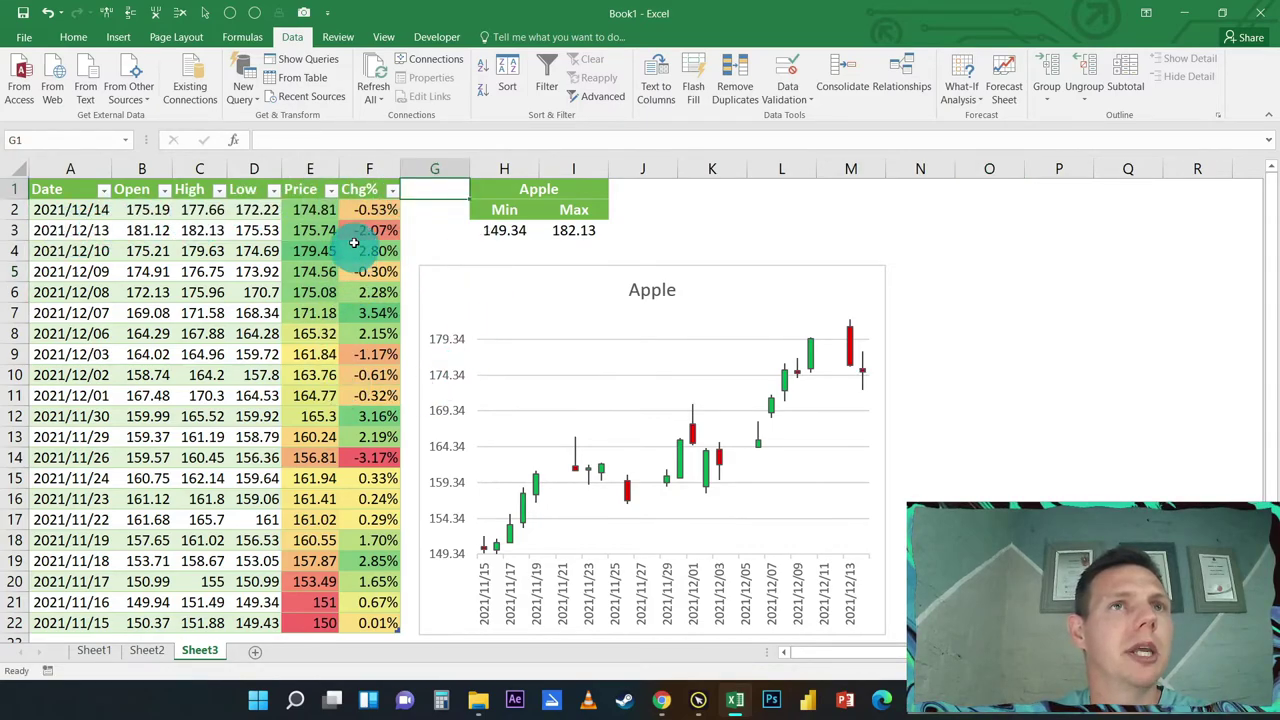